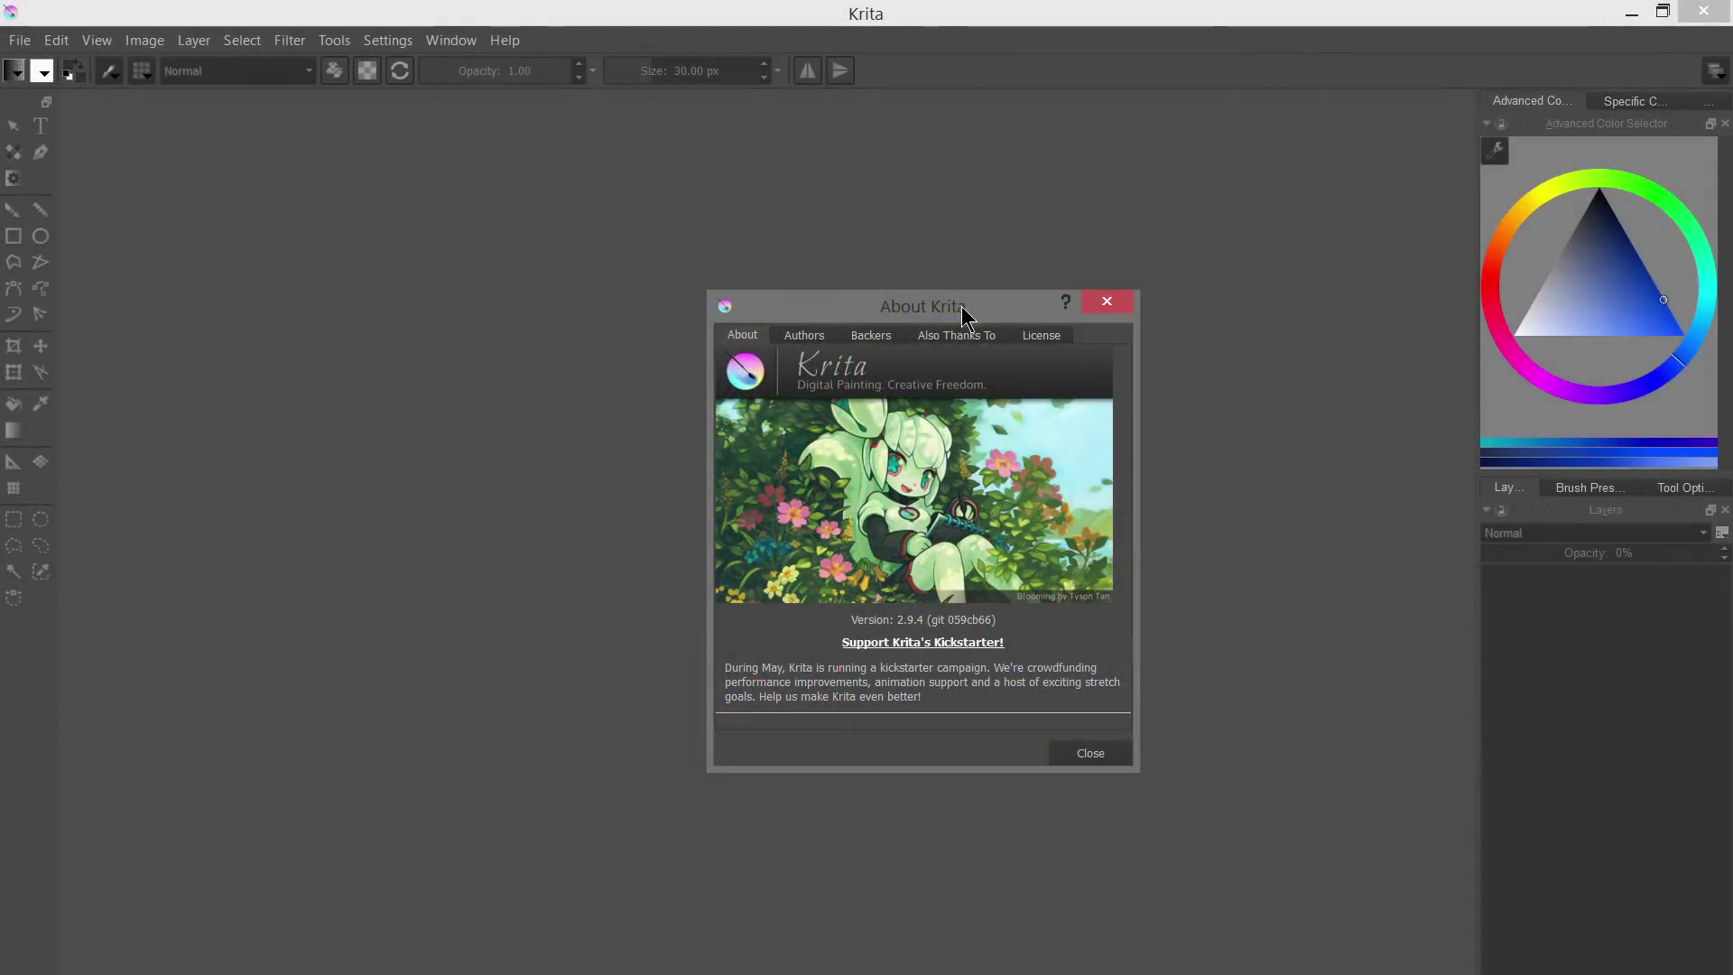
- Reposition the About Krita window and close it
drag(963, 310, 918, 323)
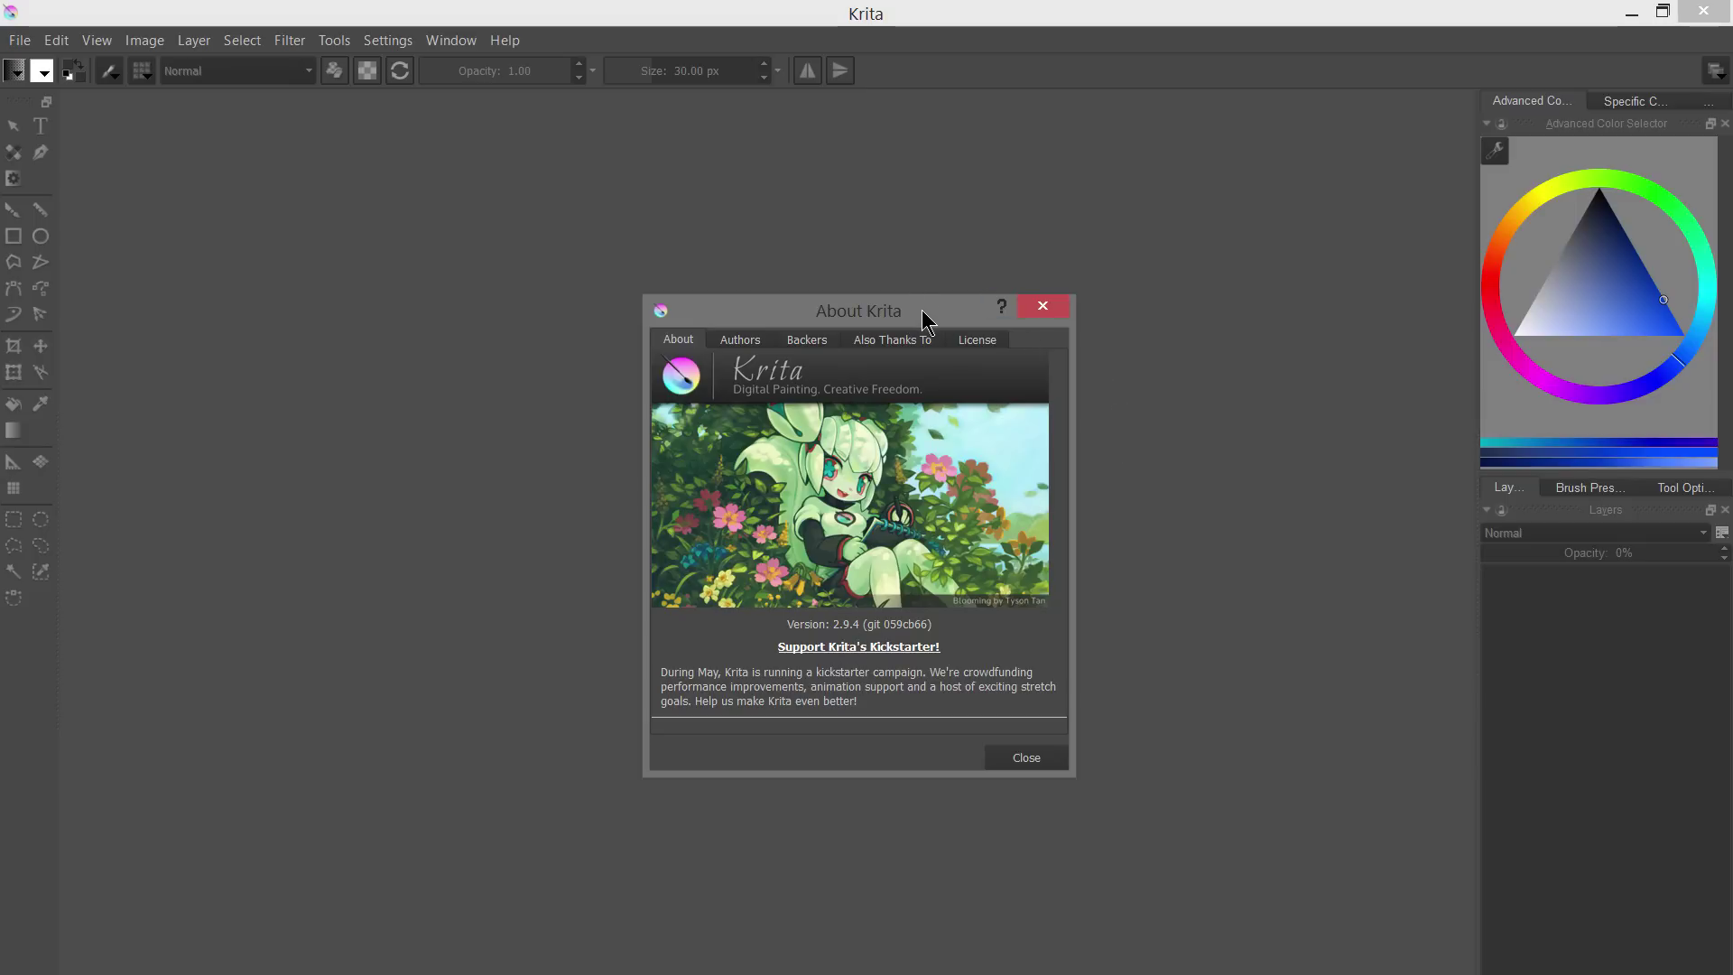
drag(922, 312, 922, 325)
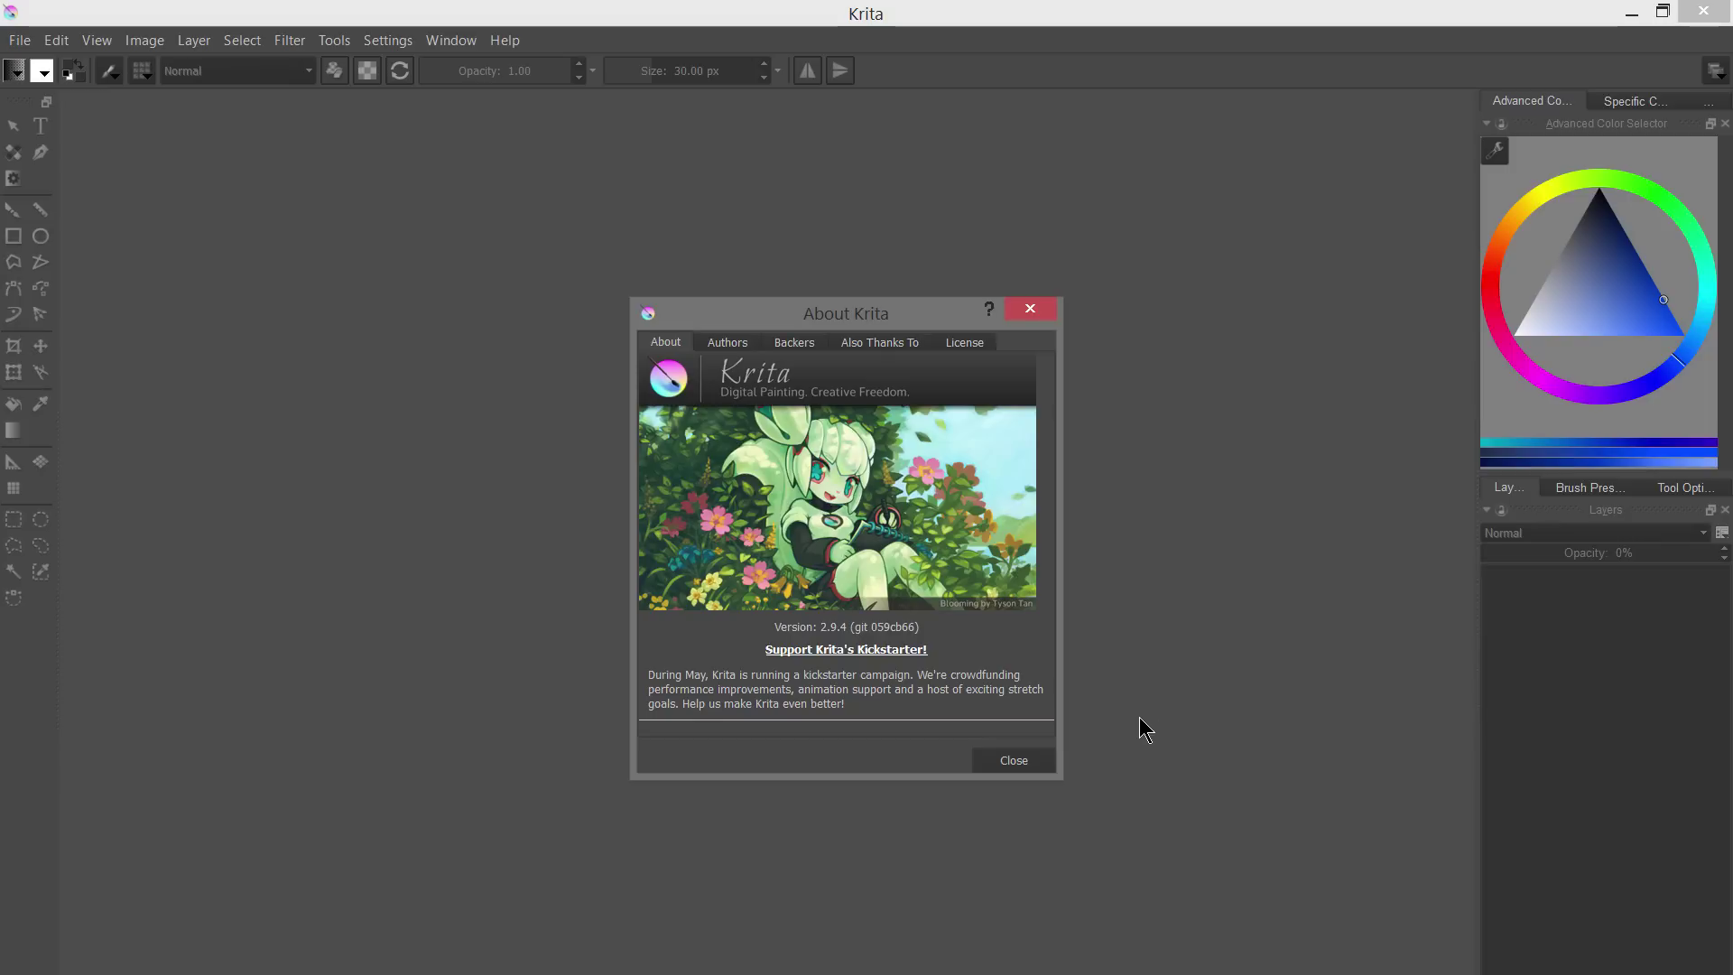
click(1013, 761)
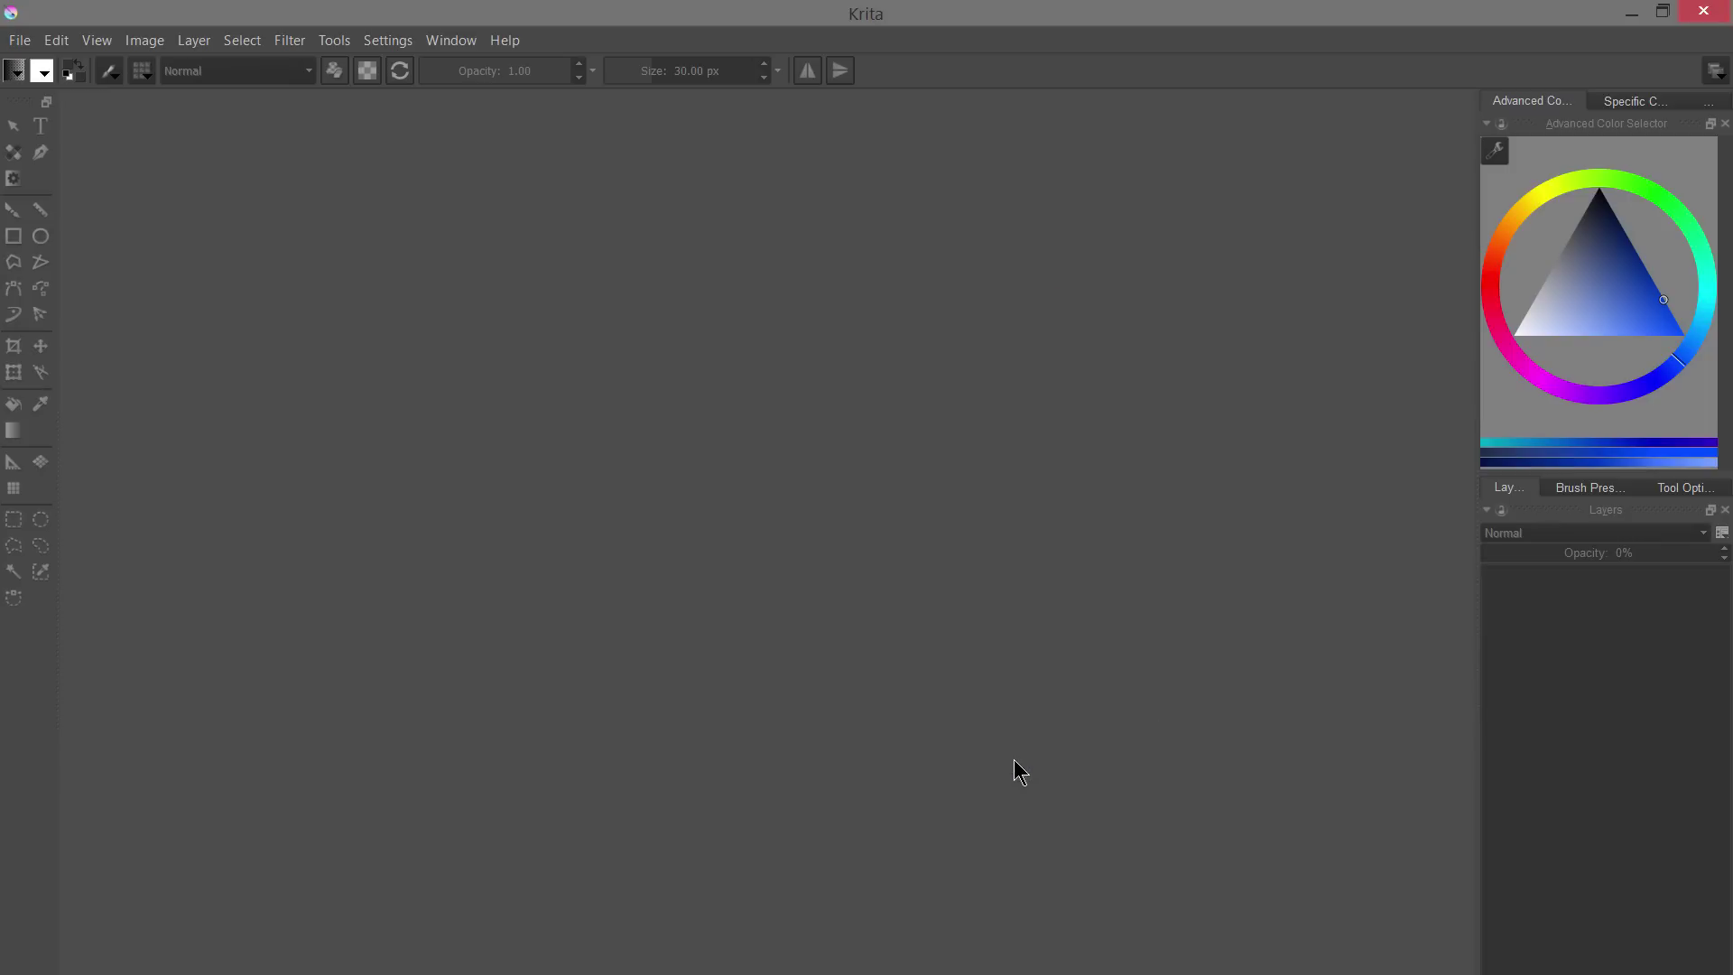
- Start a new custom document and set both its width and height units to inches
click(21, 40)
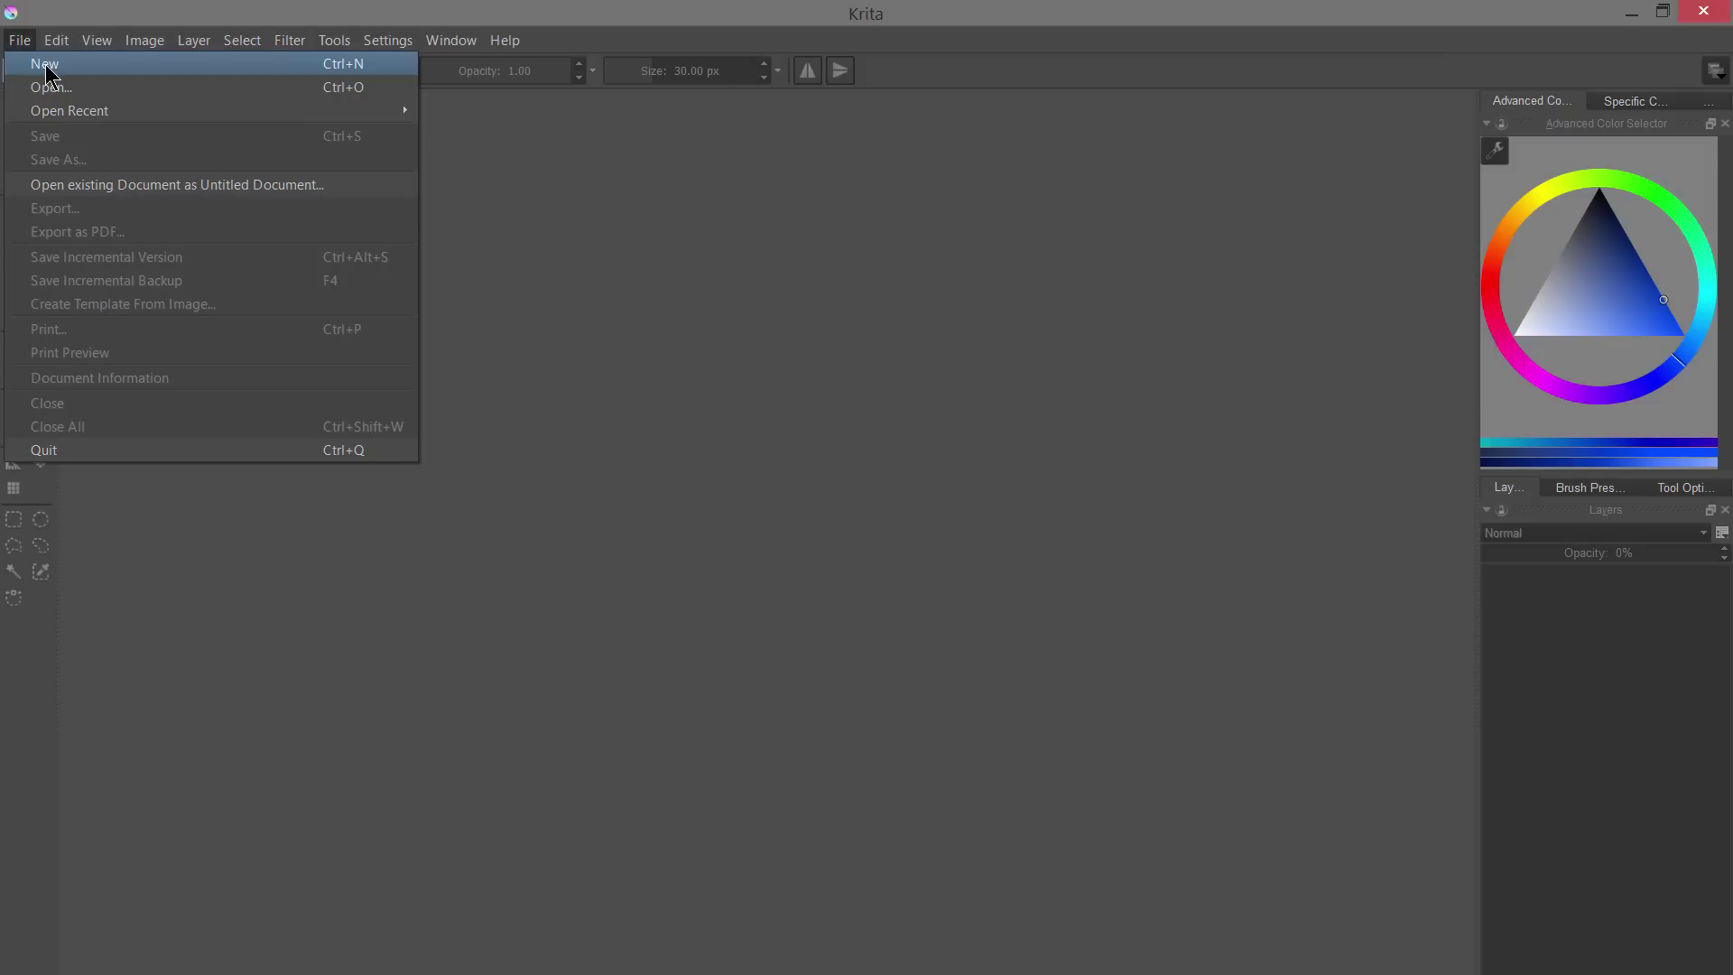
click(47, 70)
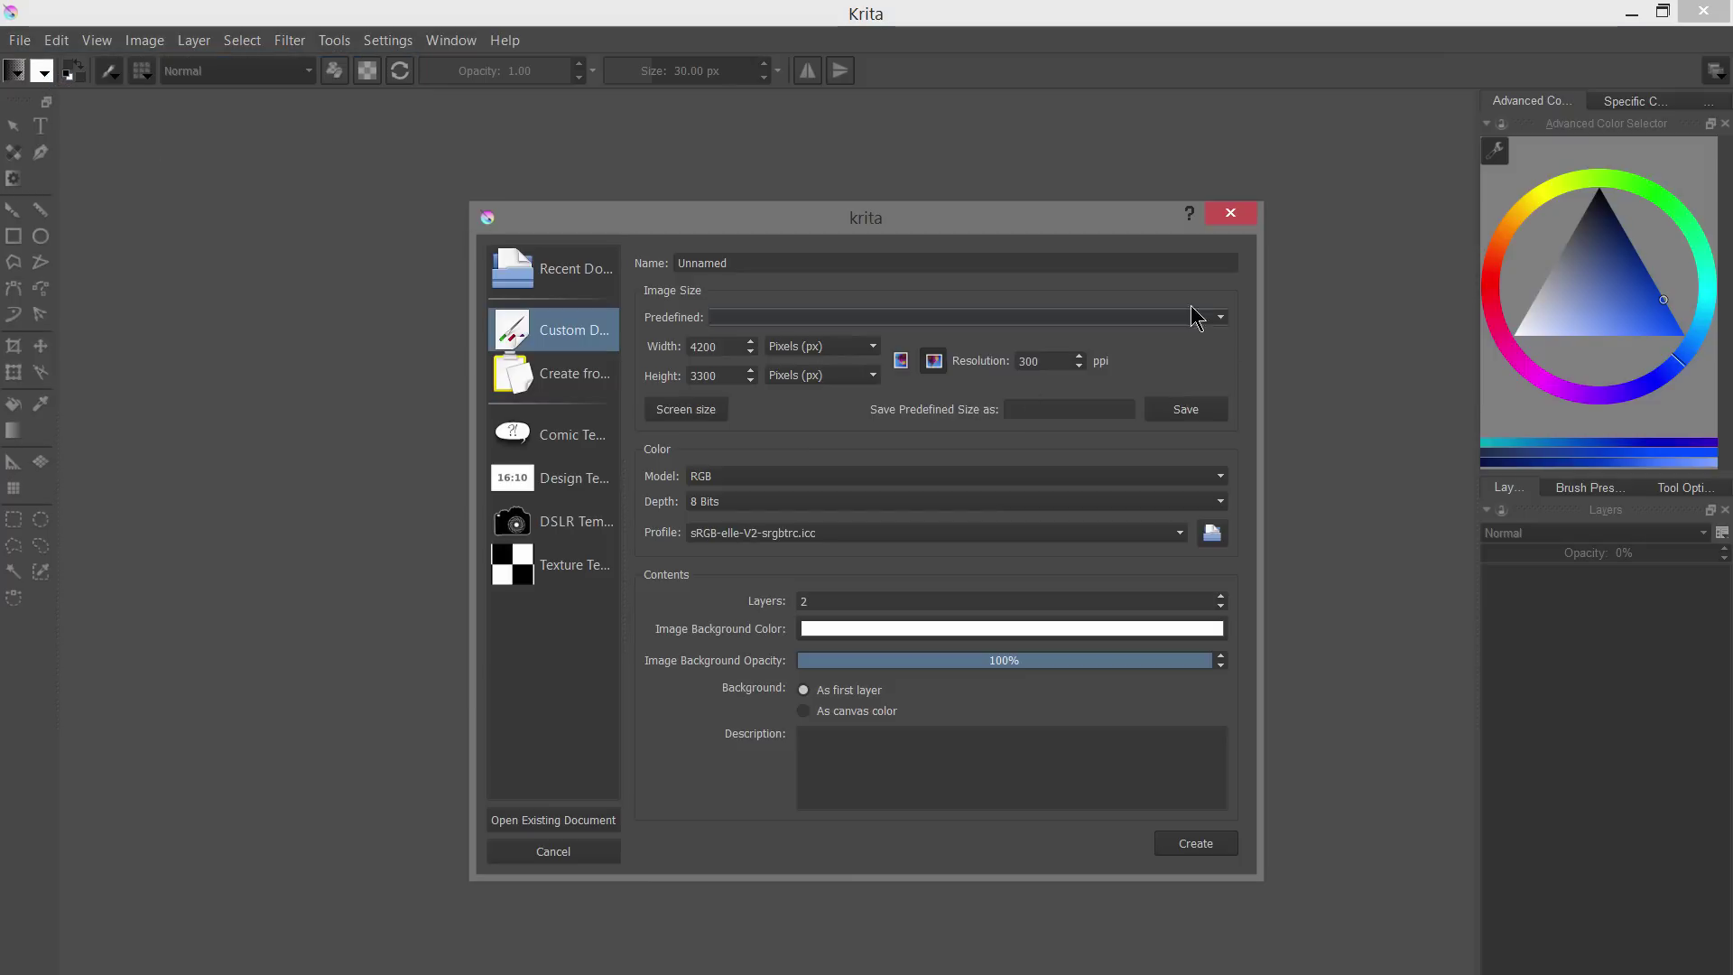
click(823, 350)
click(796, 407)
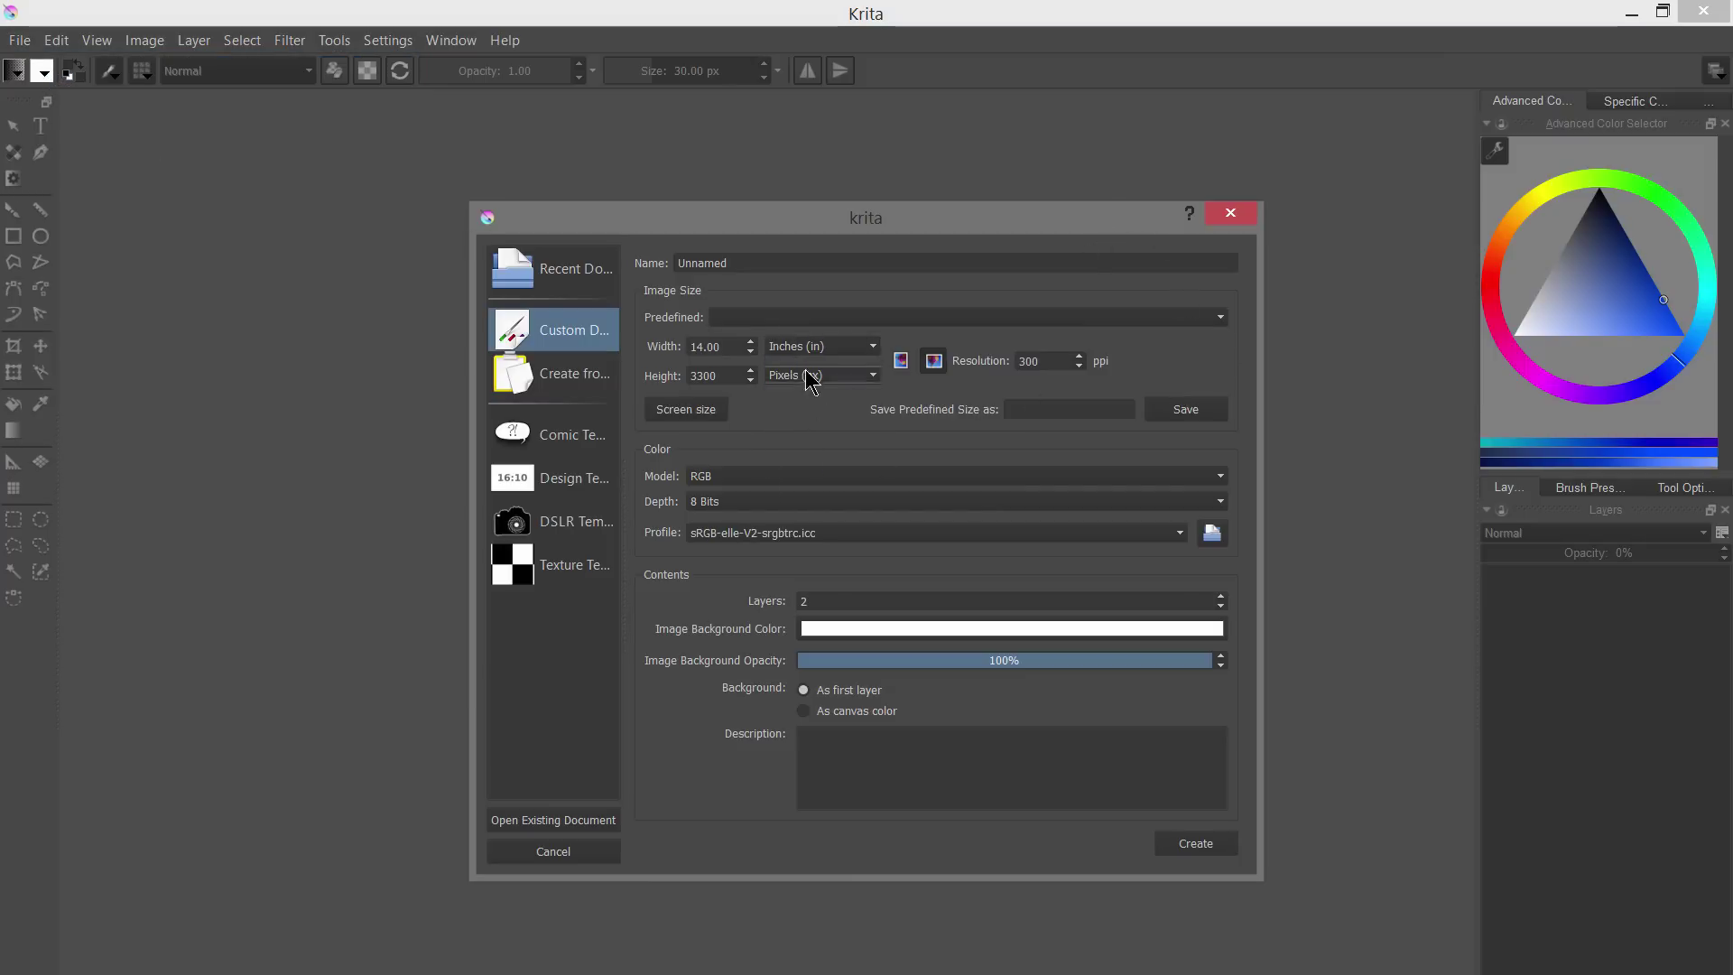
click(817, 375)
click(796, 435)
- Try a document resolution of 150 ppi and set it back to 300 ppi
double_click(1046, 361)
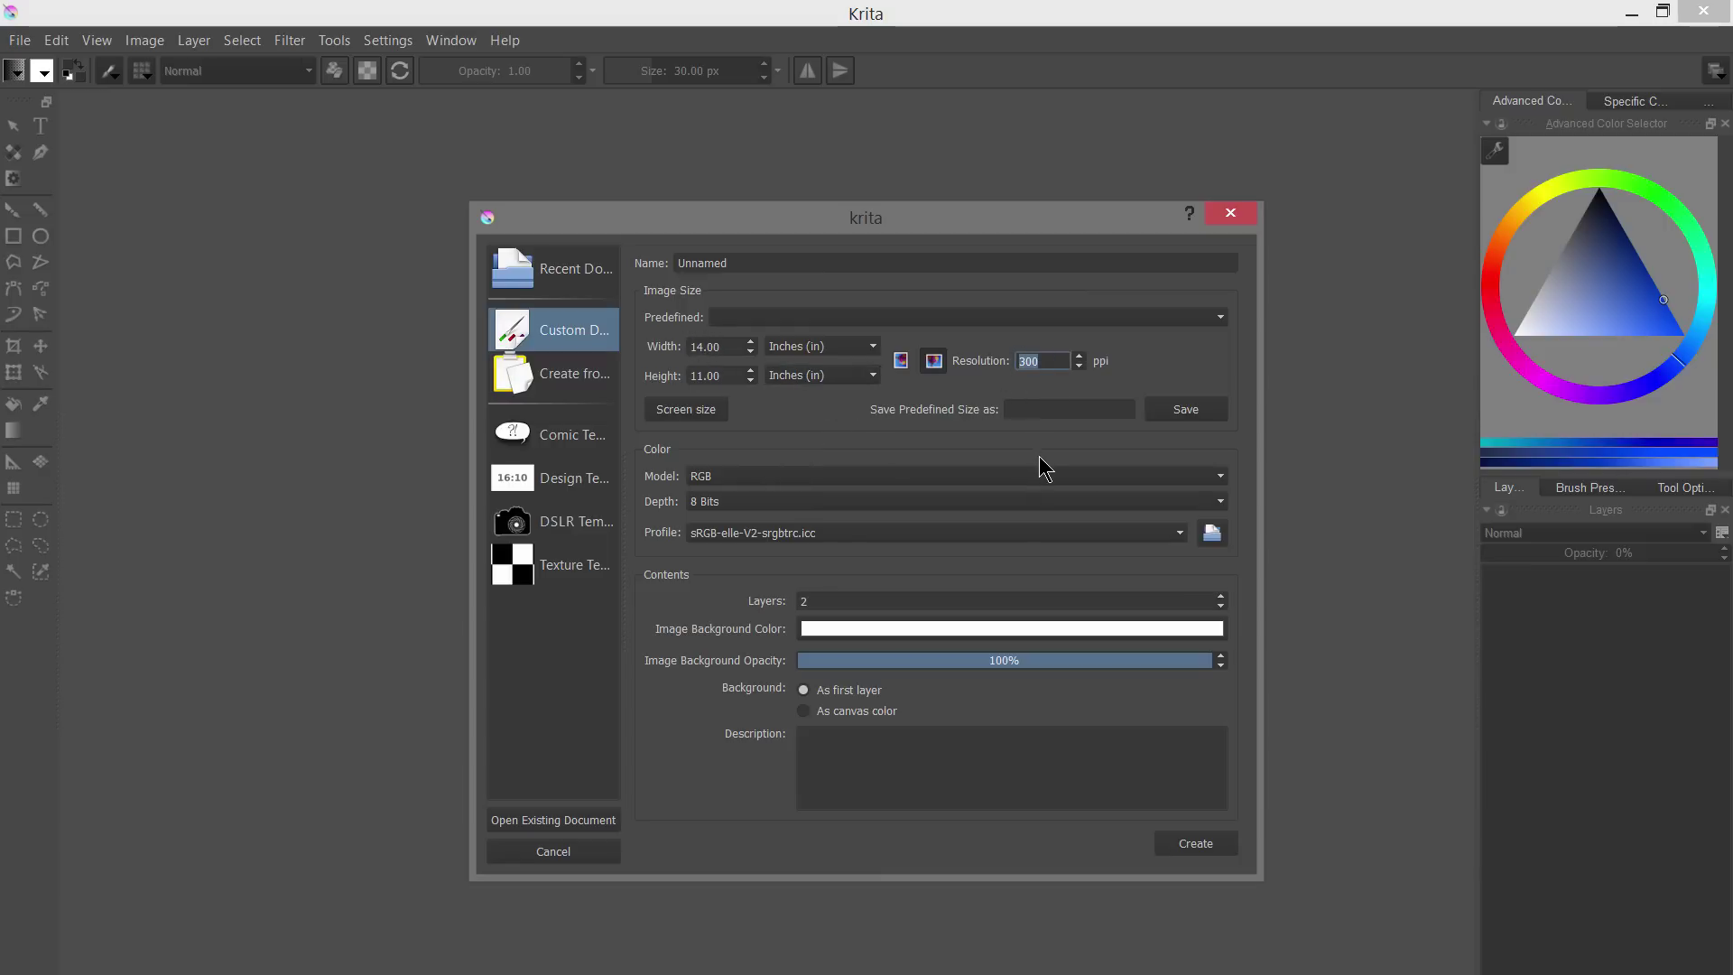
text(150)
click(731, 348)
double_click(1024, 361)
text(300)
key(Tab)
key(Tab)
key(Tab)
- Choose the ClayRGB-elle-V2-srgbtrc.icc AdobeRGB1998 primaries colour profile and create the document
click(839, 534)
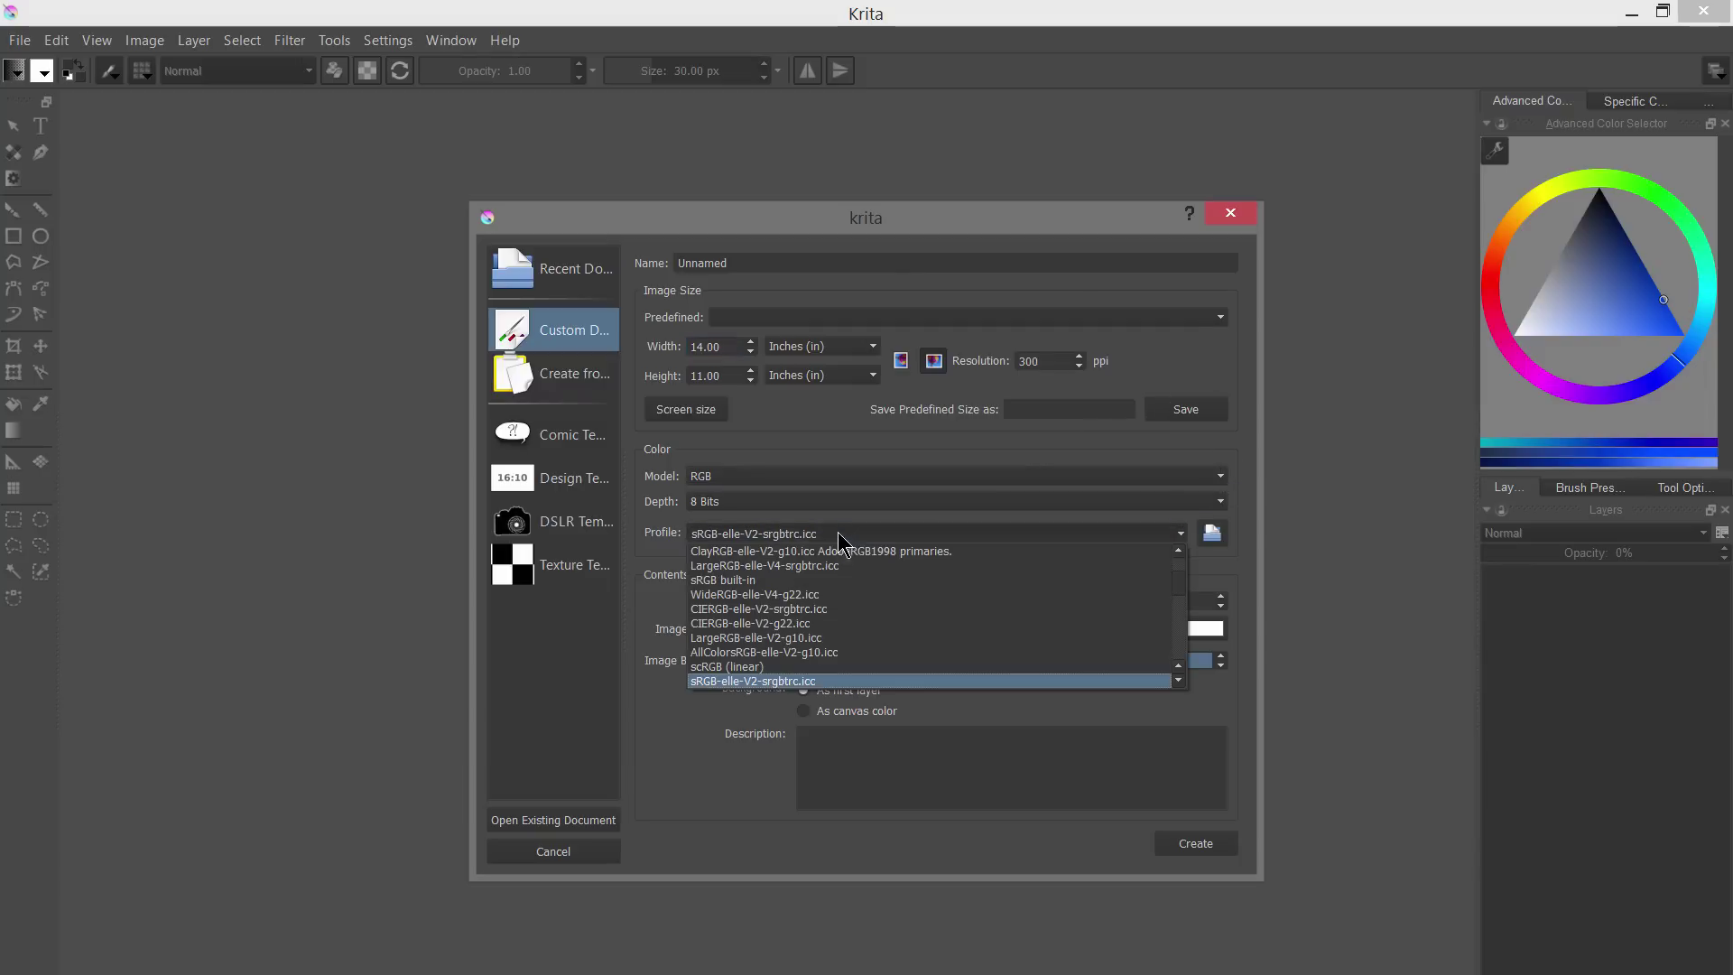
scroll(848, 555, up, 2)
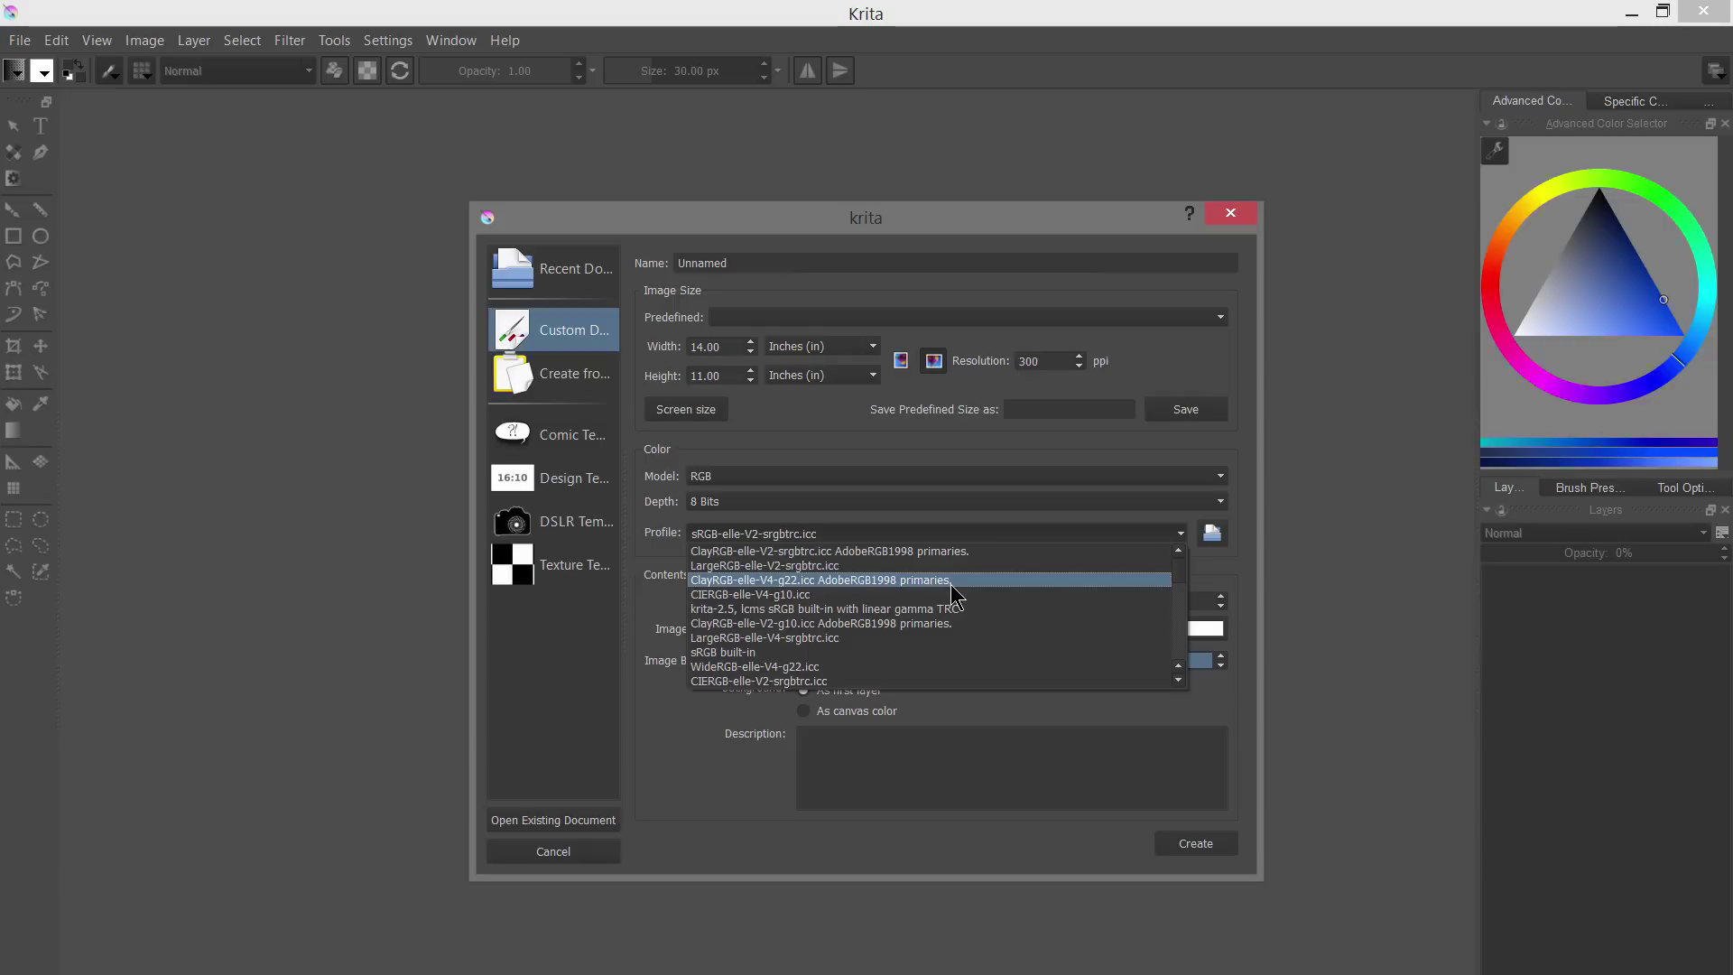
drag(1177, 571, 1173, 603)
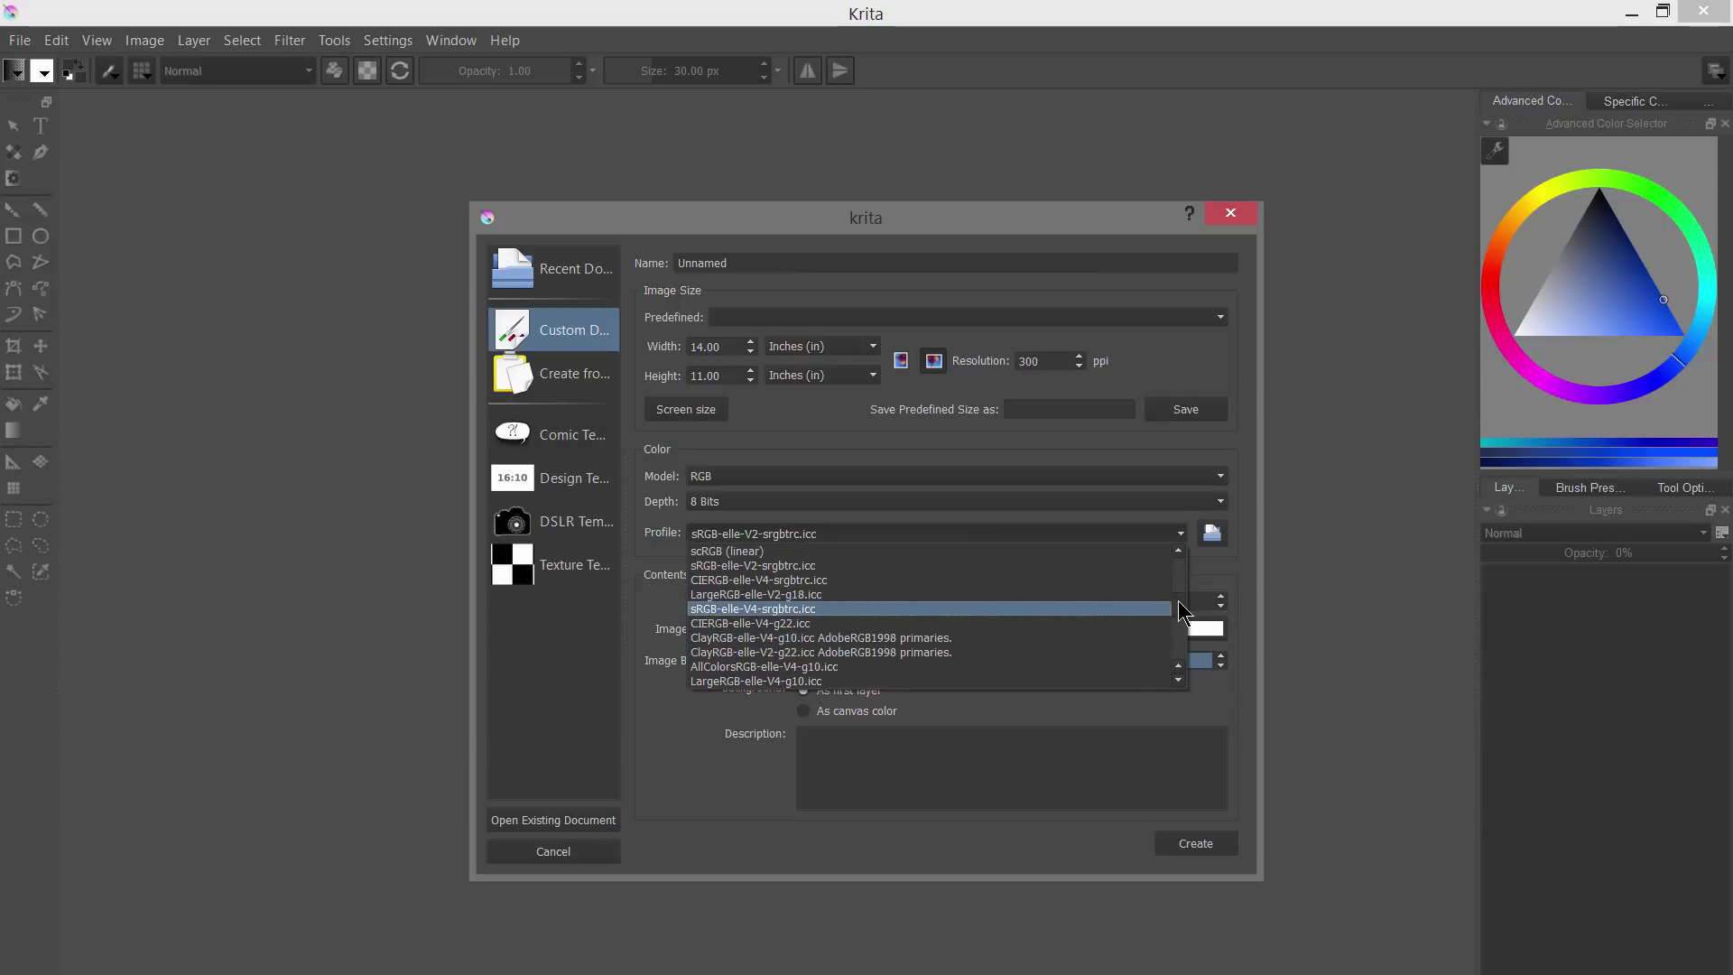
drag(1177, 601, 1170, 568)
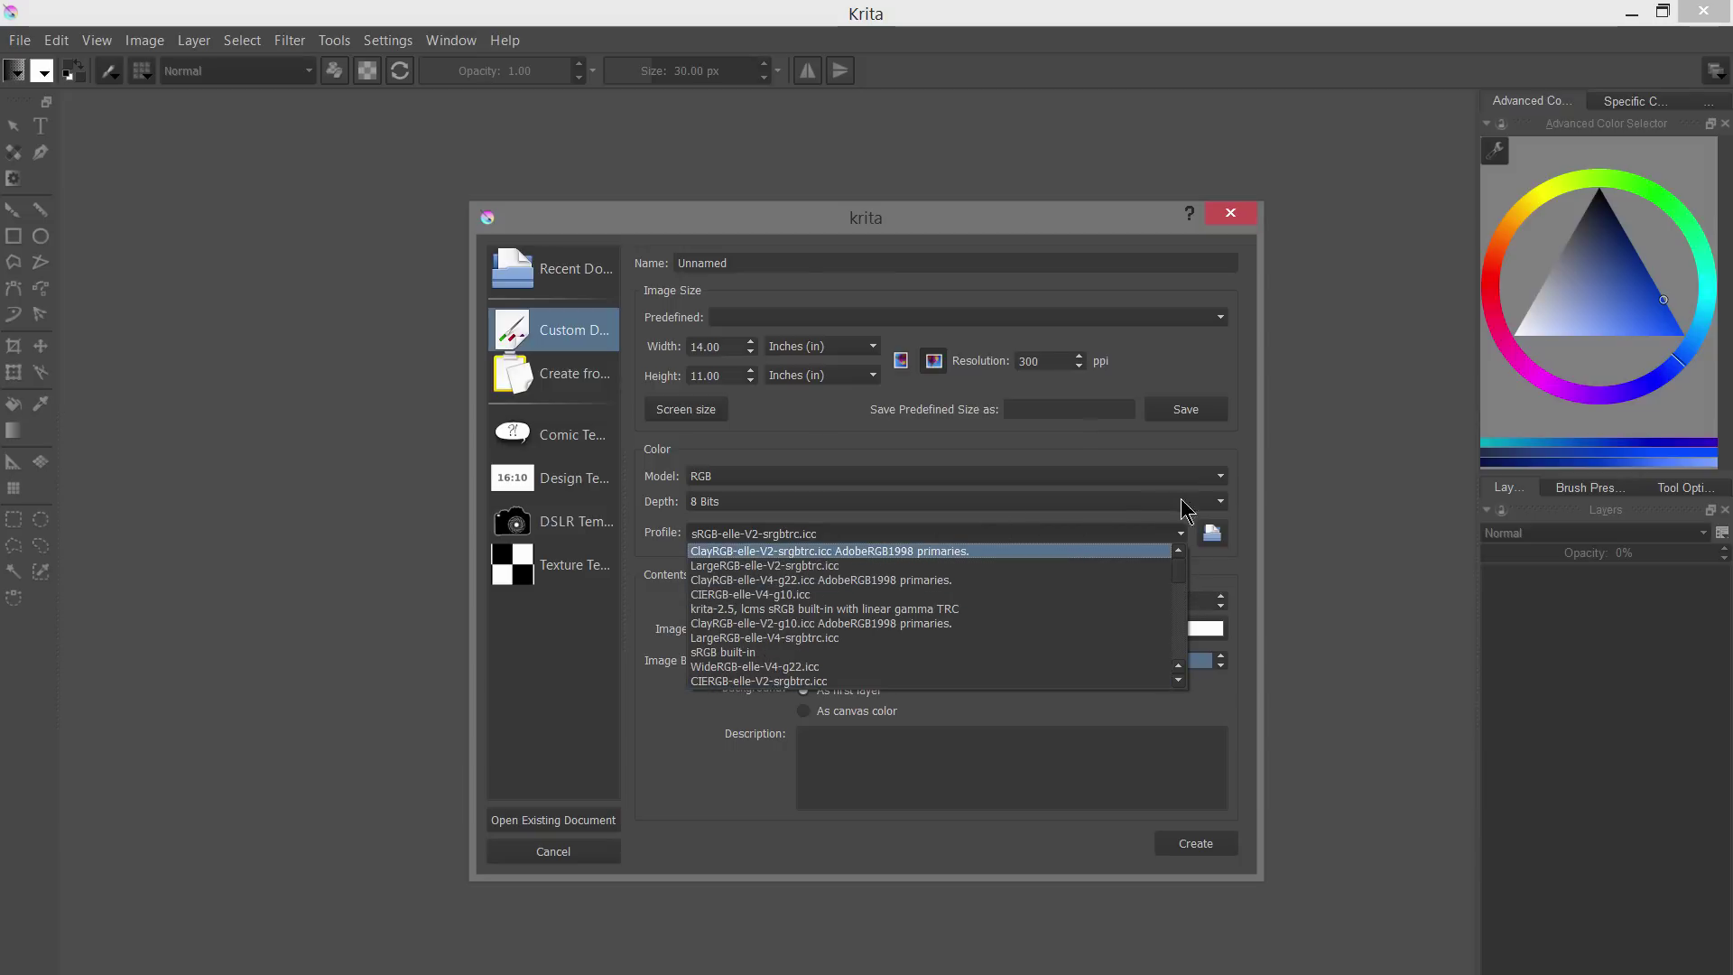
click(892, 552)
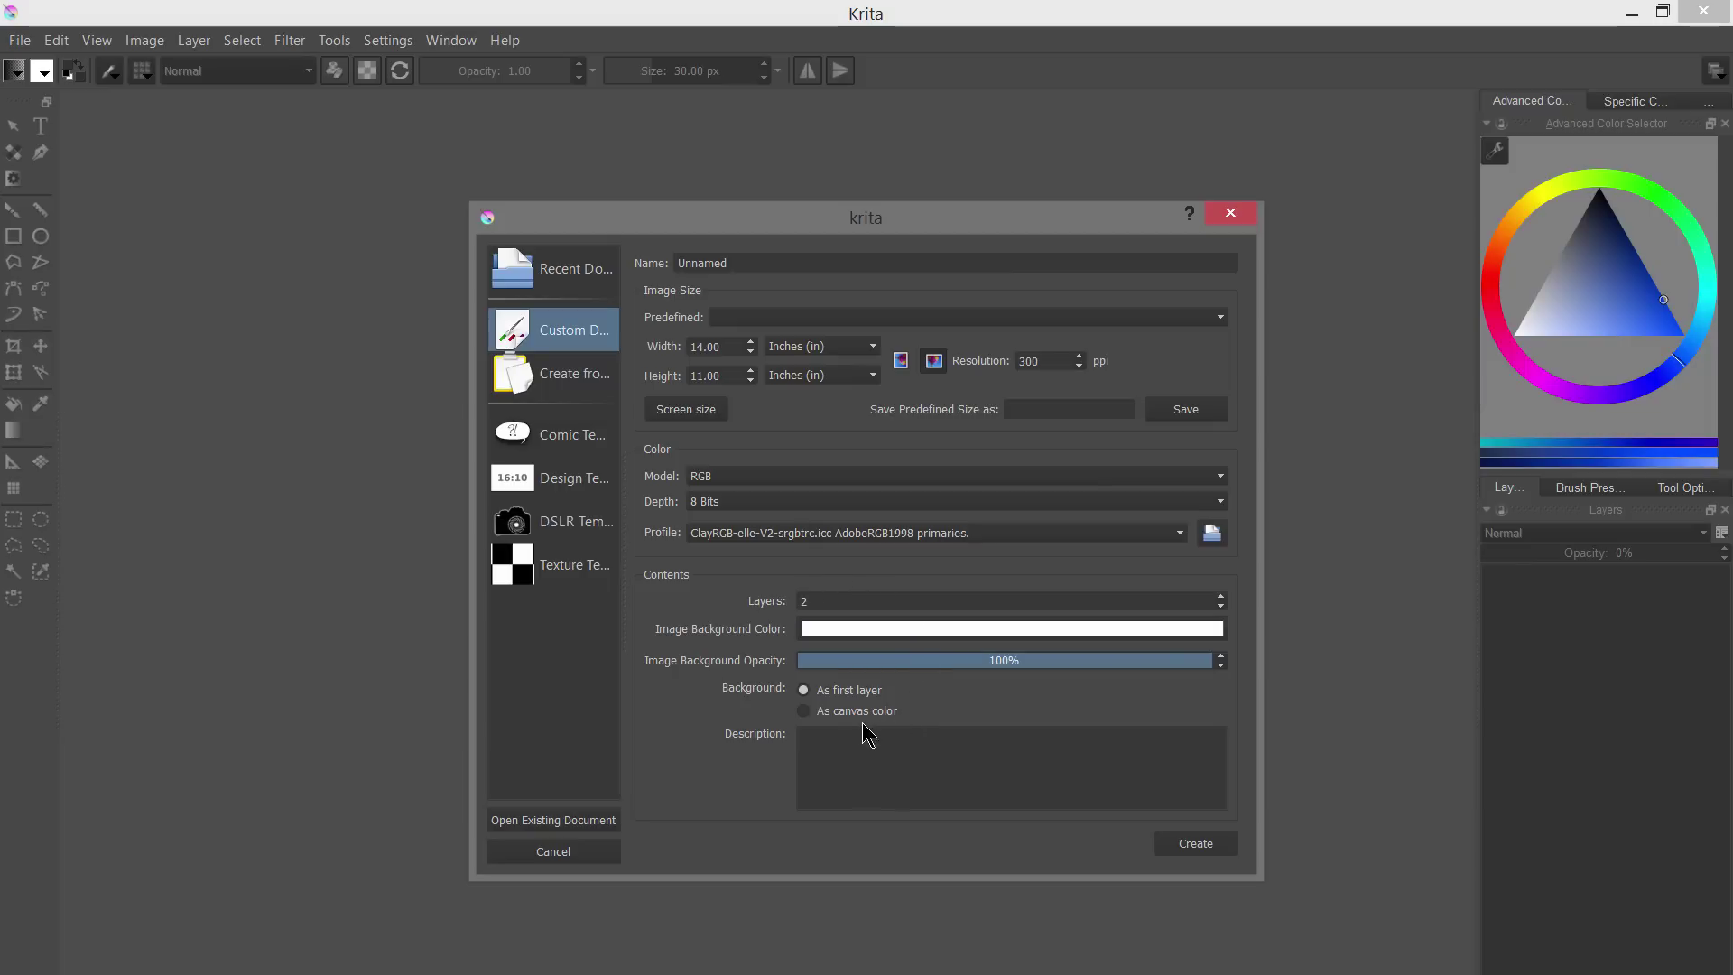
click(1194, 845)
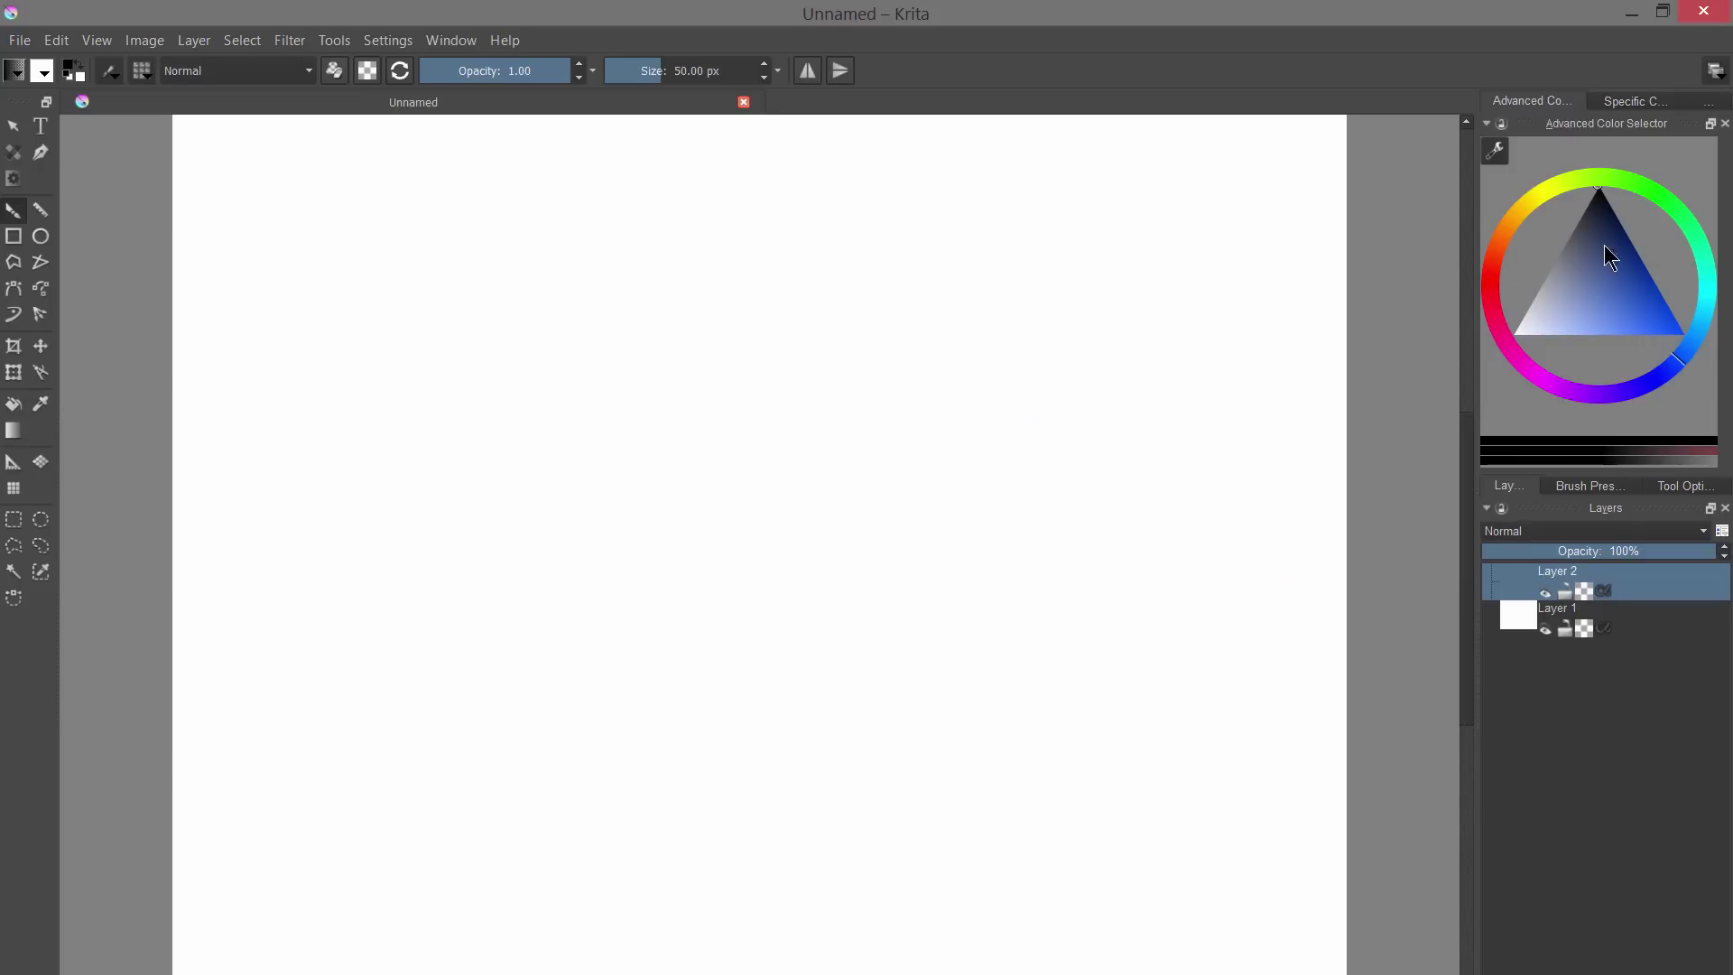
- Try dark and light blue shades for the paint colour and return it to black
click(1600, 221)
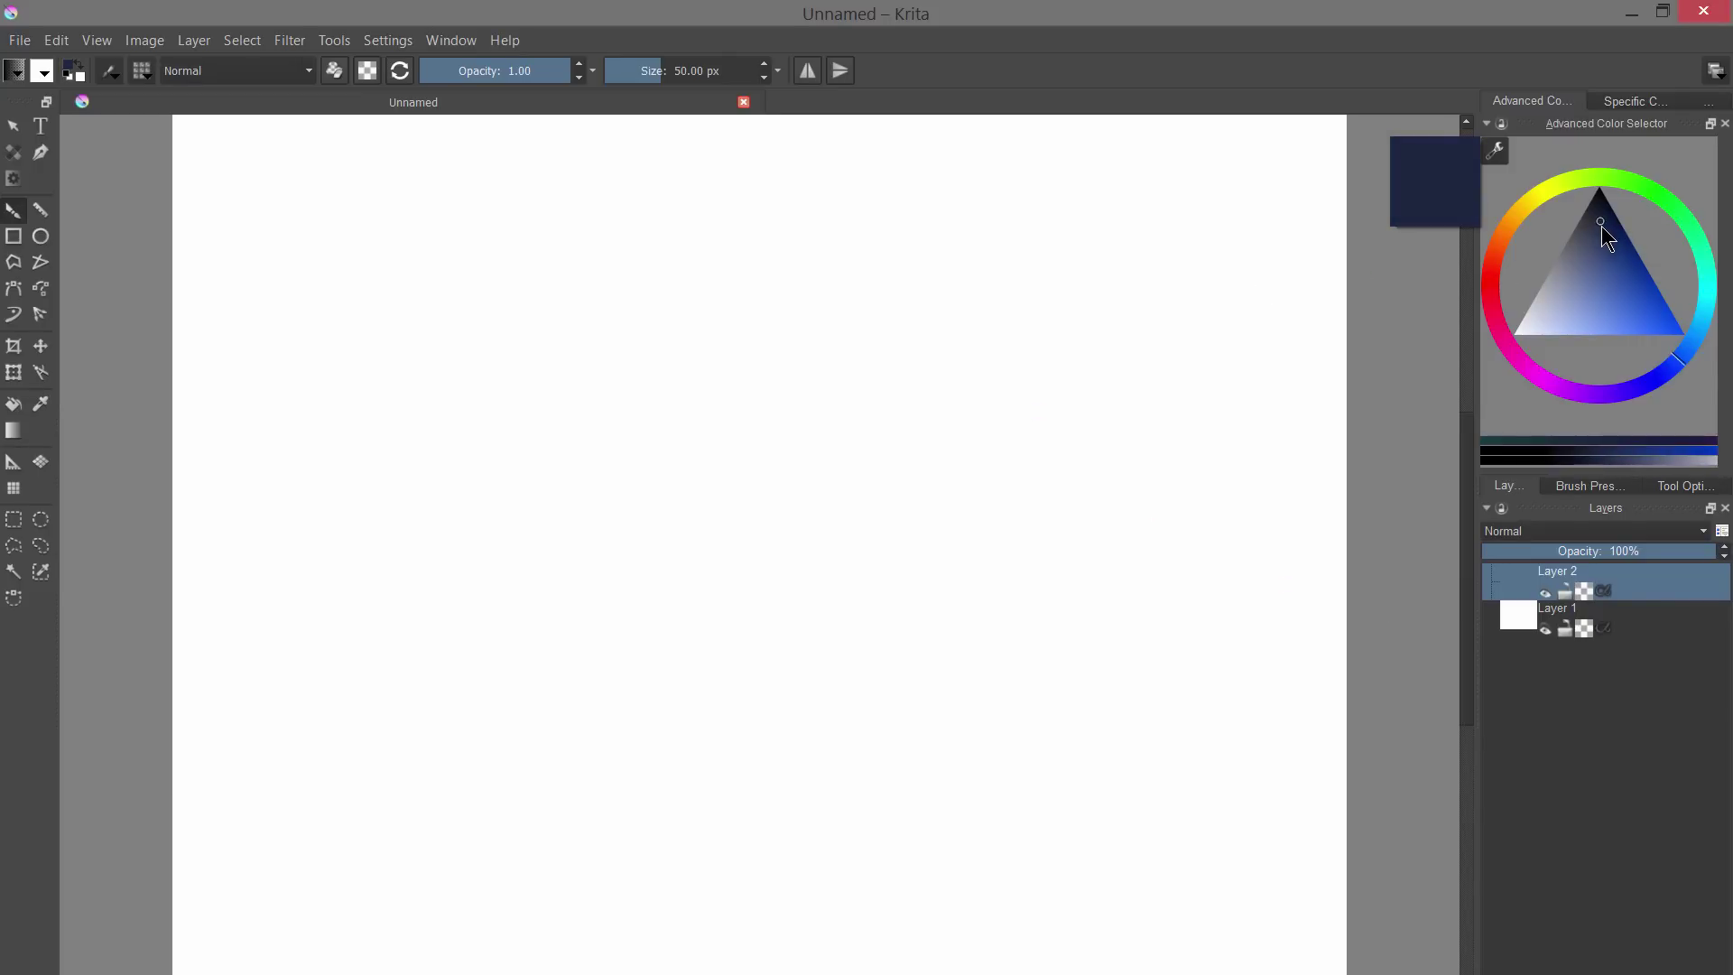
drag(1600, 225, 1599, 178)
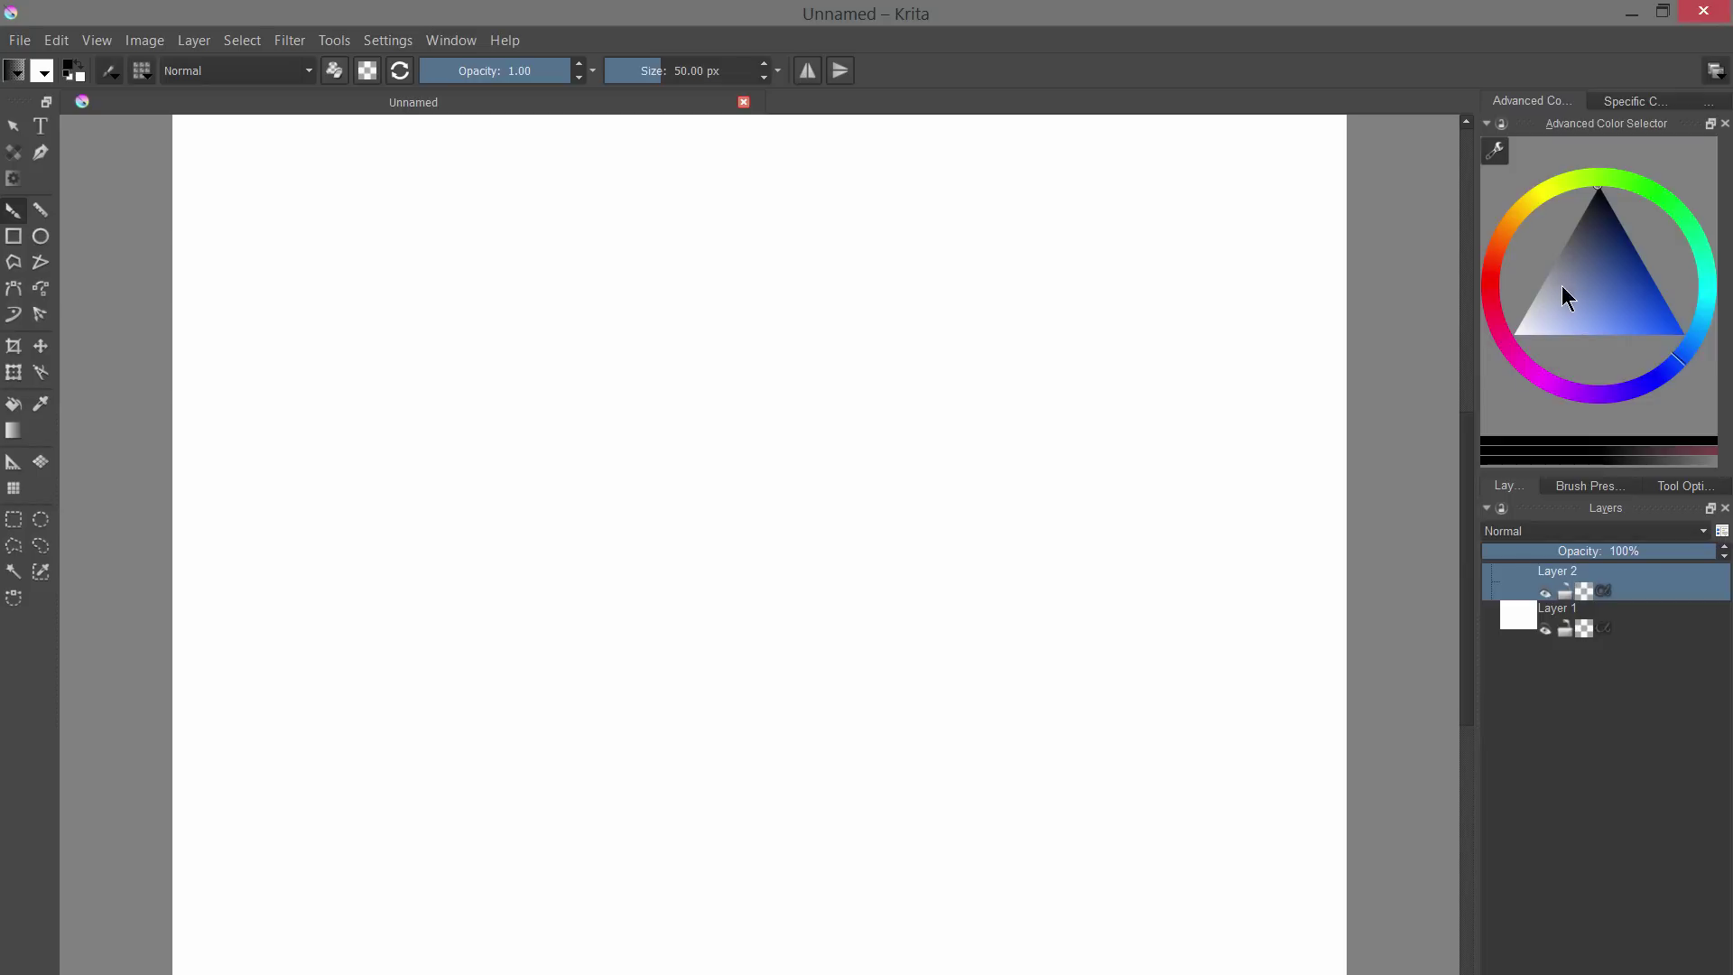
drag(1562, 287, 1600, 308)
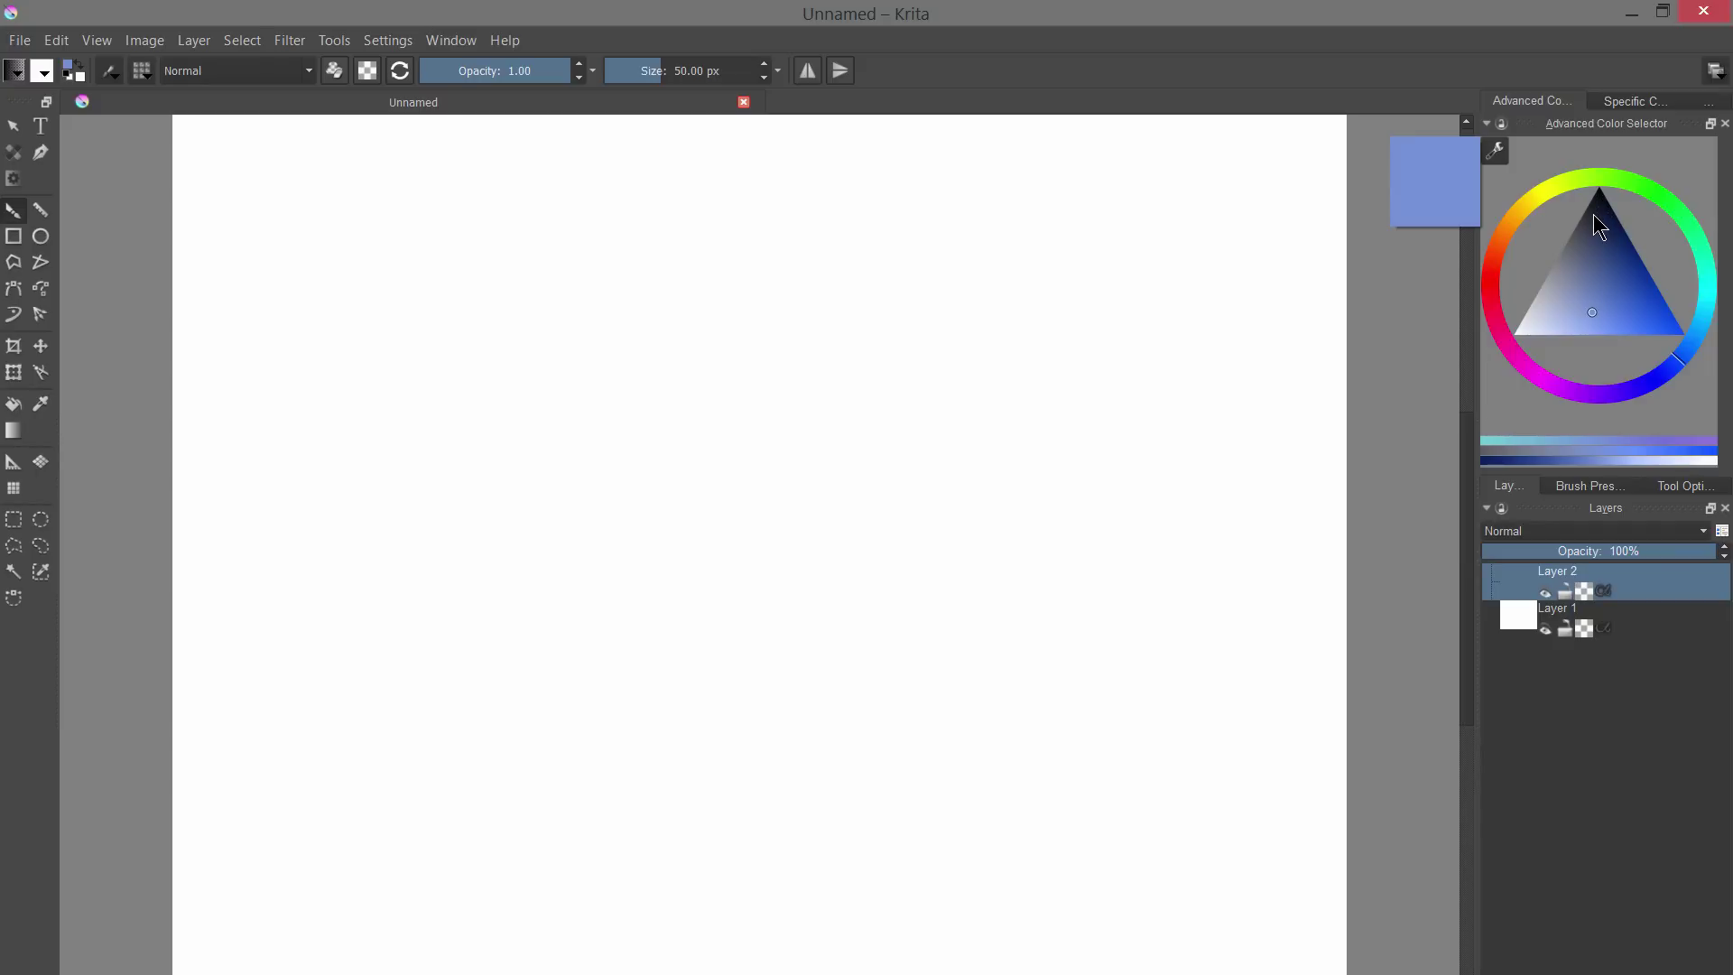
drag(1601, 232, 1561, 158)
- Look through the brush engines and their settings, including Spray, Hatching and Particle, ending on Dyna
click(109, 72)
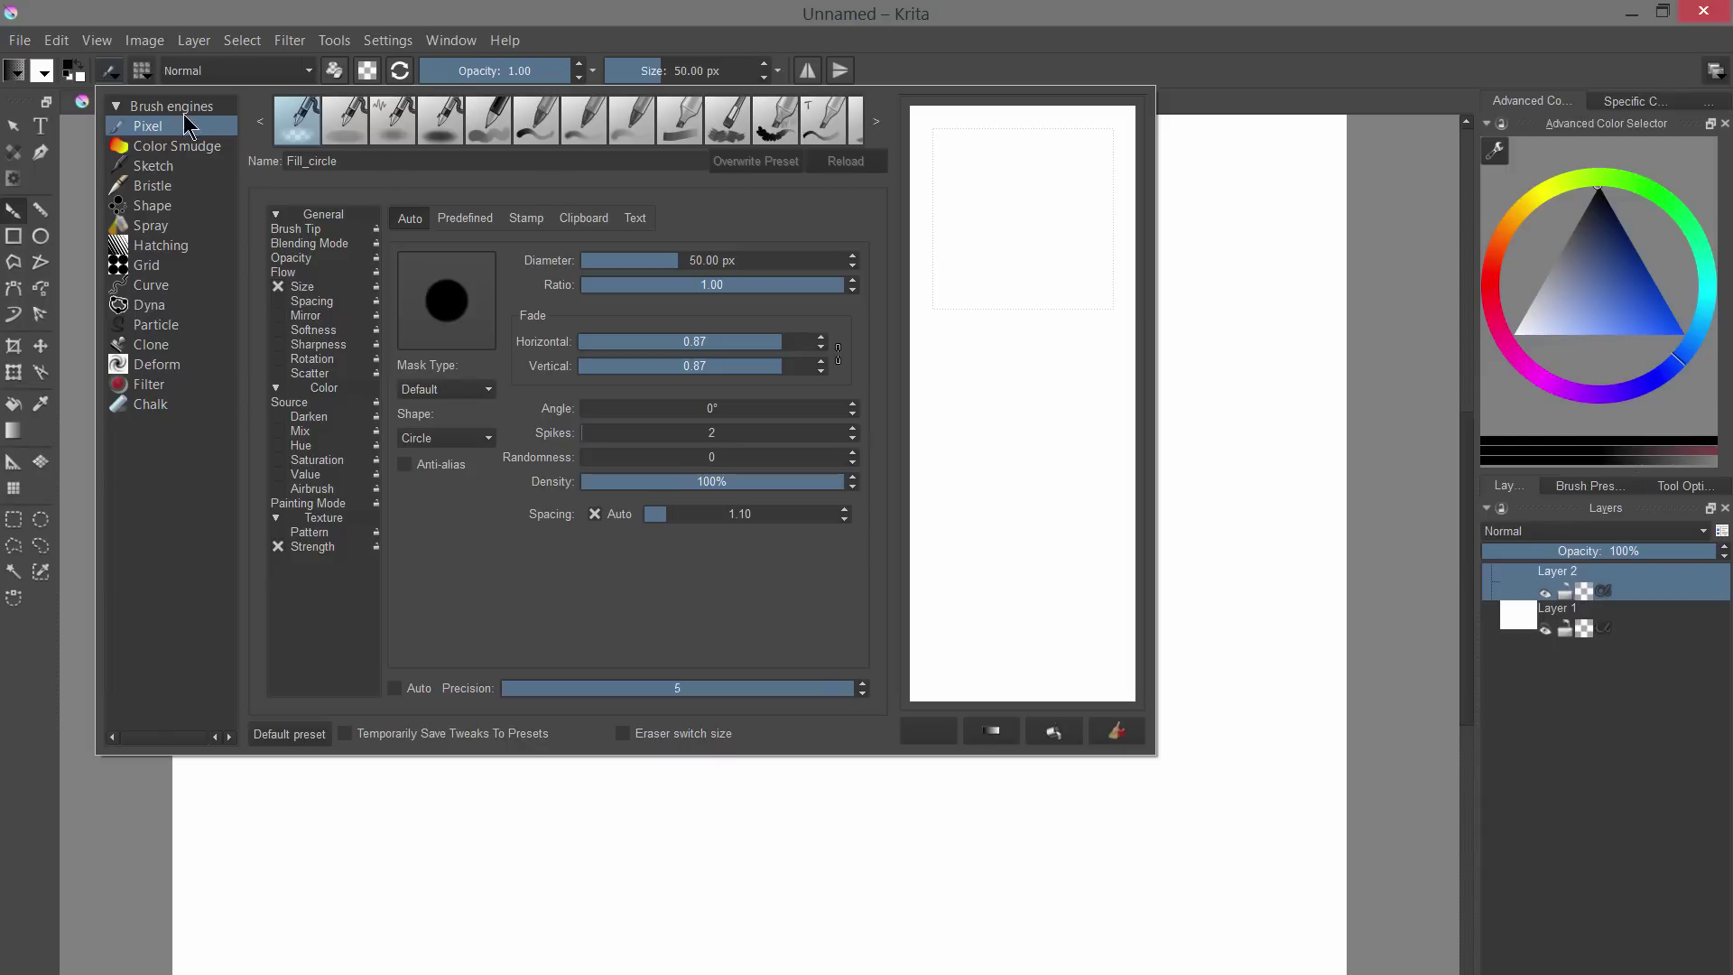
click(159, 185)
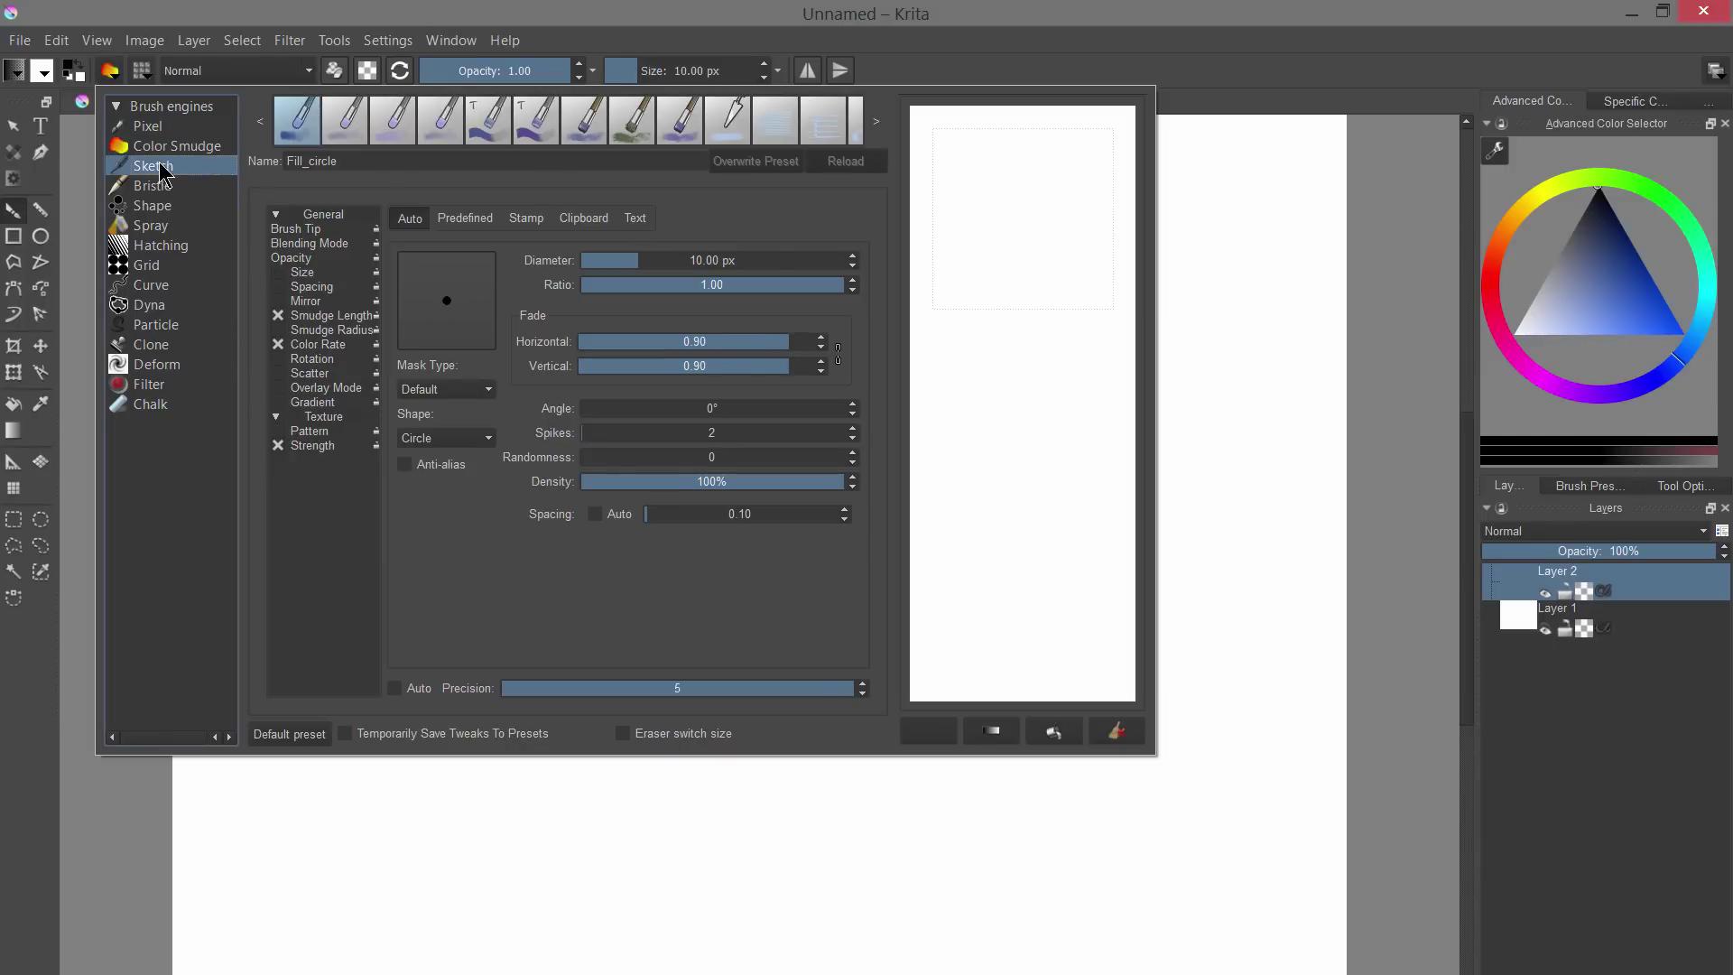
click(157, 206)
click(158, 226)
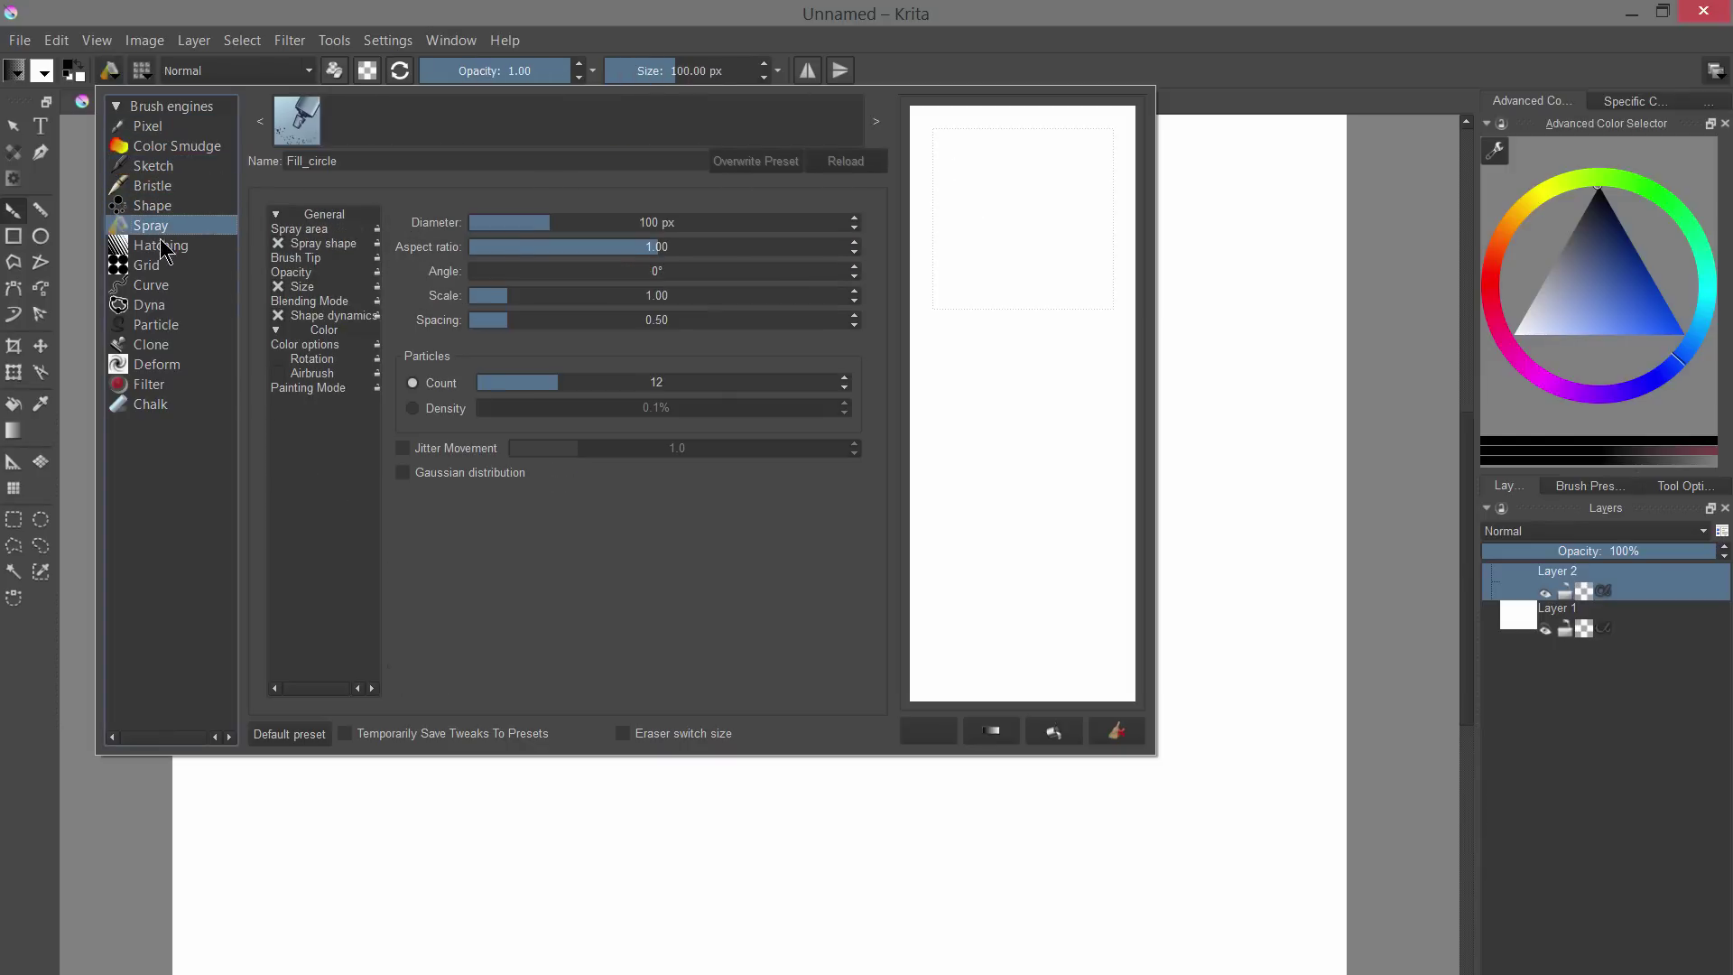
click(162, 246)
click(157, 265)
click(162, 246)
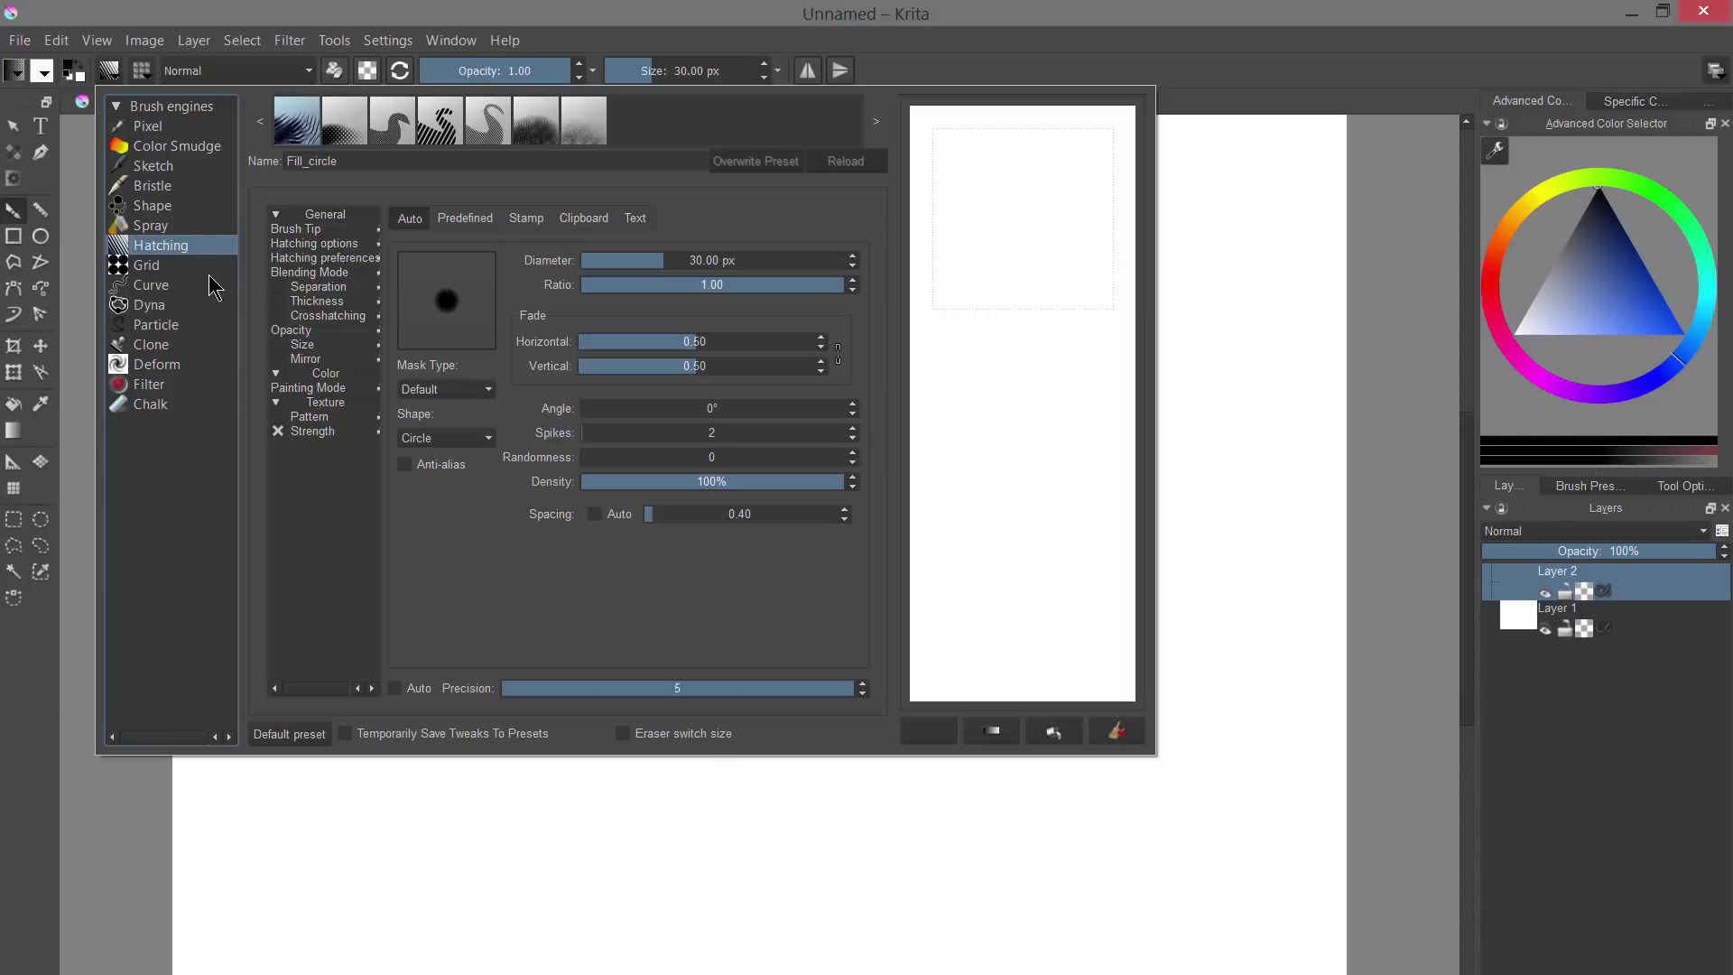
click(158, 325)
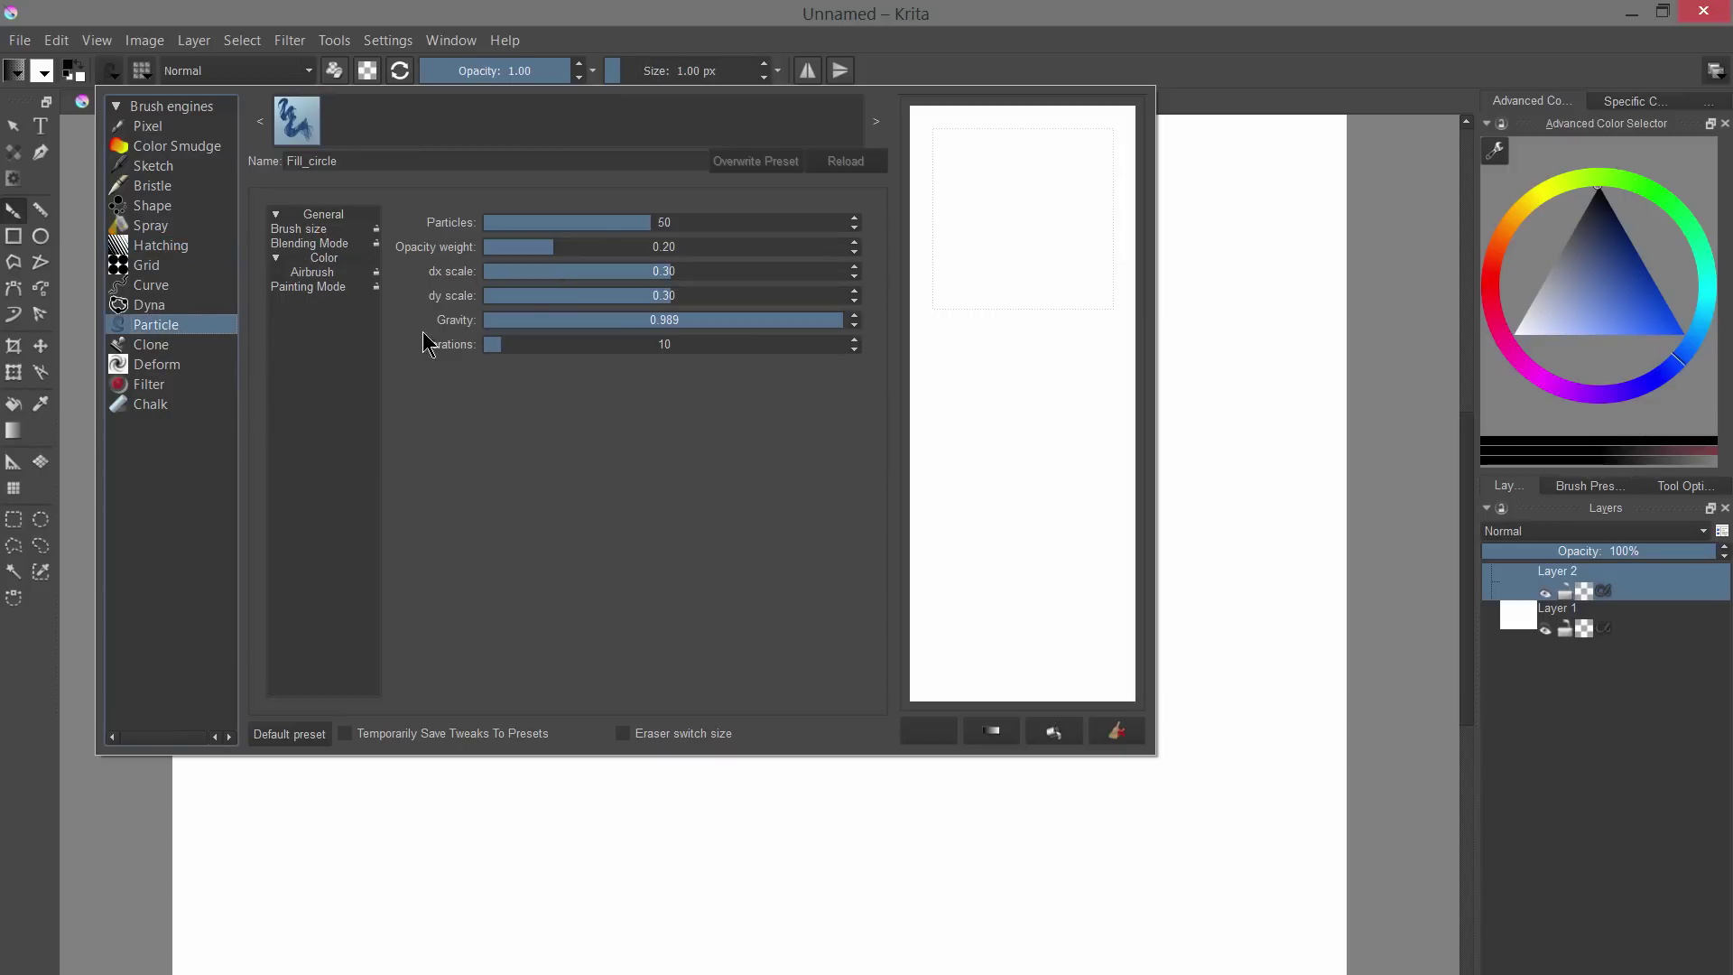
click(144, 305)
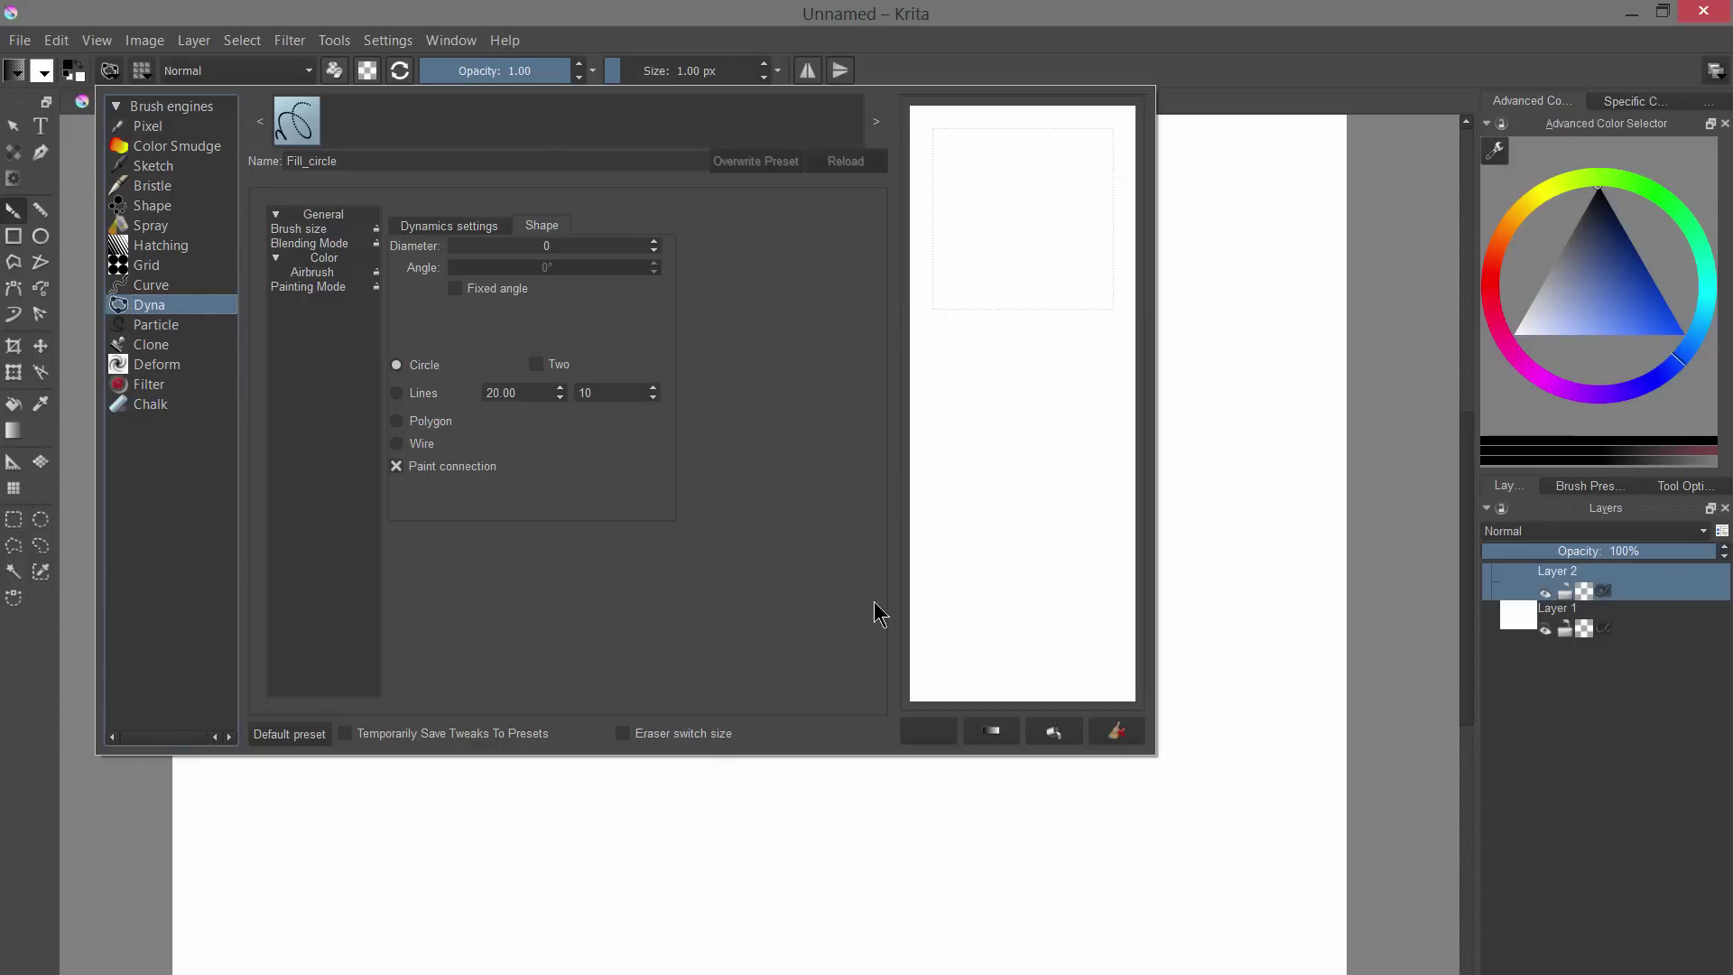
- Look over the full collection of brush presets and close it
click(143, 72)
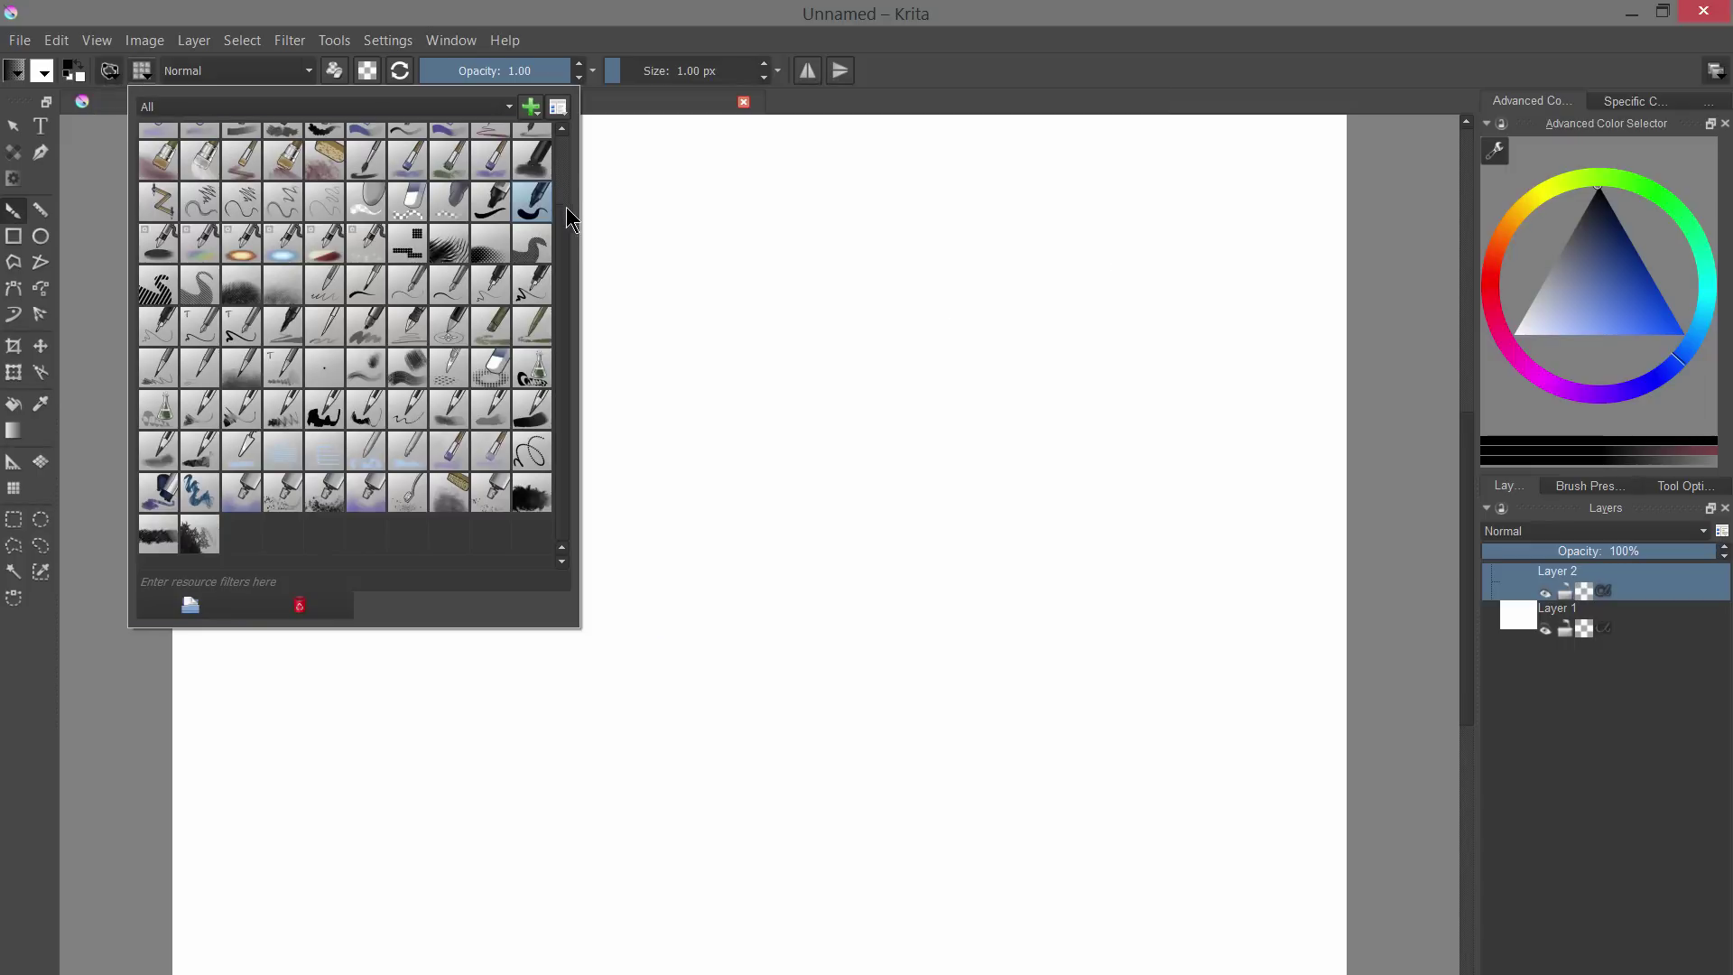
scroll(562, 207, up, 2)
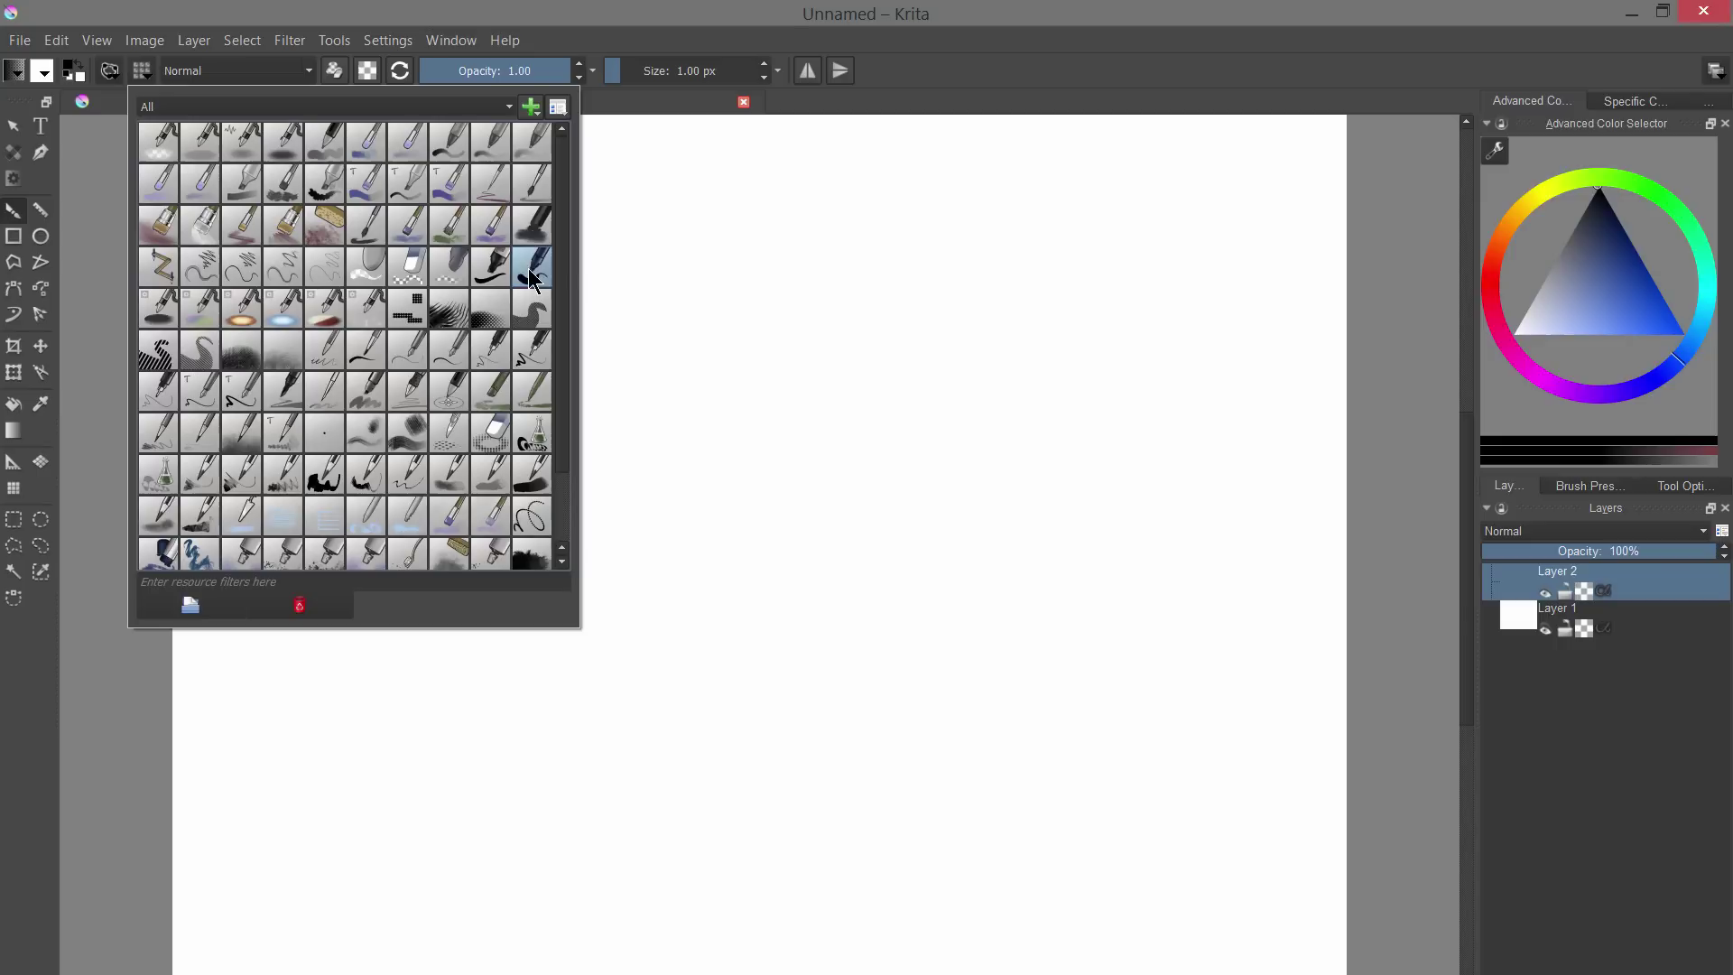
key(Escape)
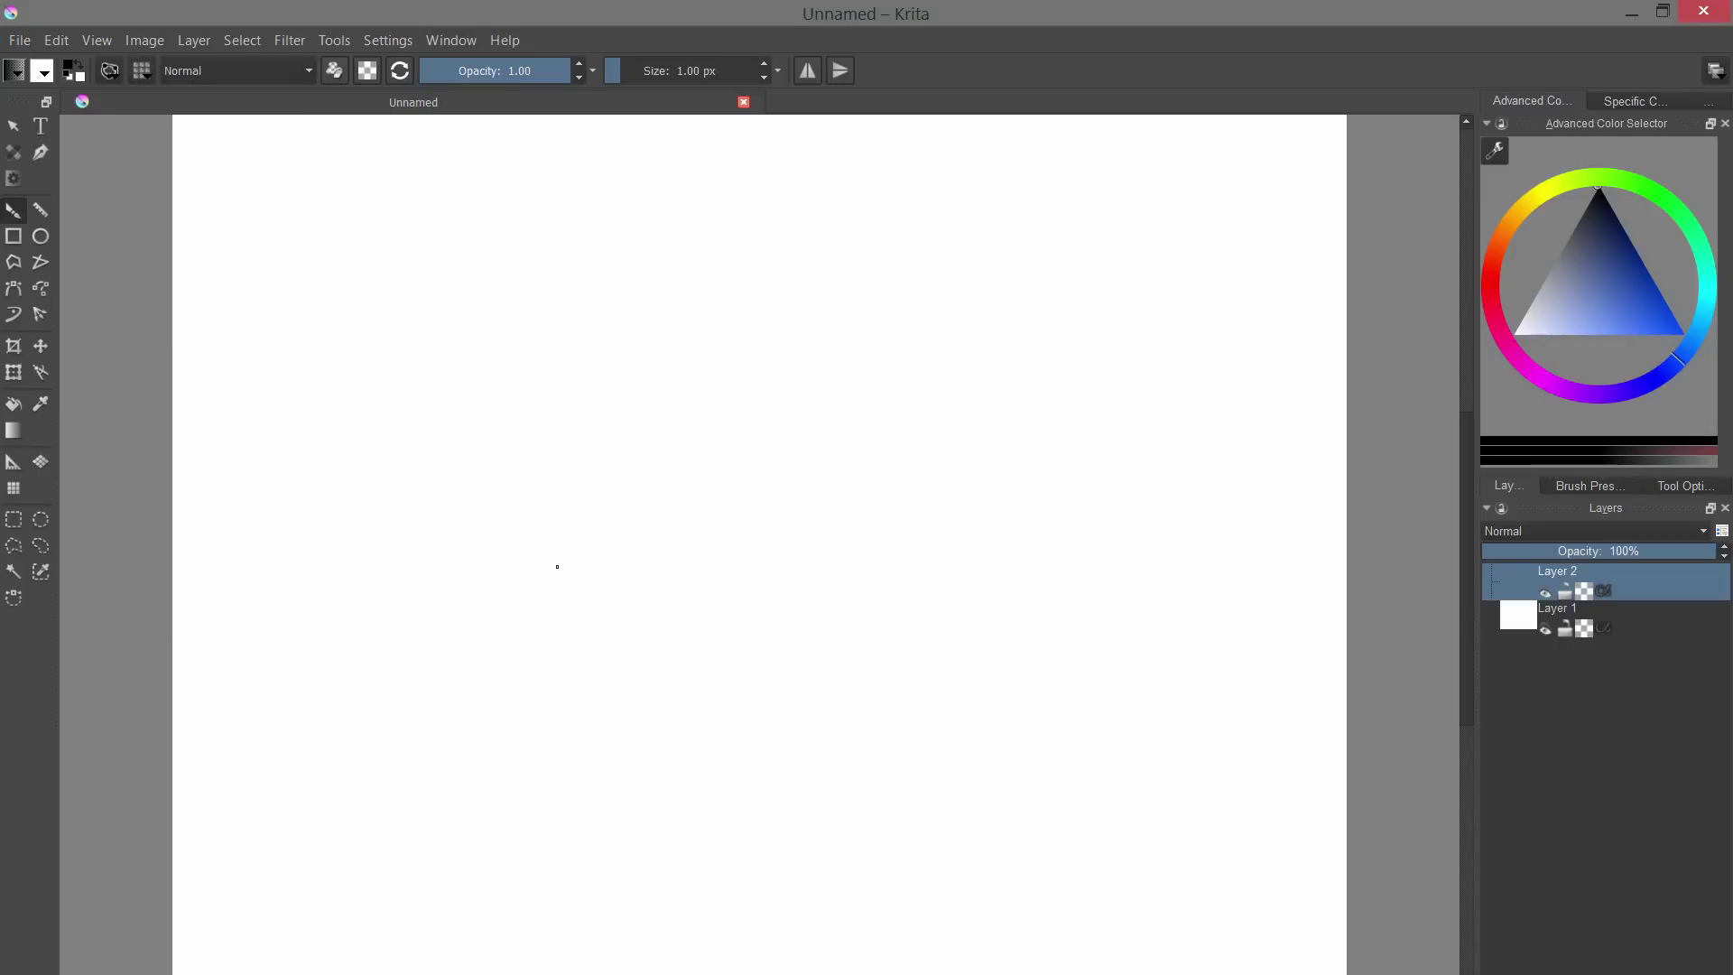
- Draw looping test strokes with the Dyna brush across the canvas and undo them
mouse_move(629, 505)
mouse_down()
mouse_move(651, 547)
mouse_move(735, 553)
mouse_up()
key(ctrl+z)
drag(541, 664, 1019, 651)
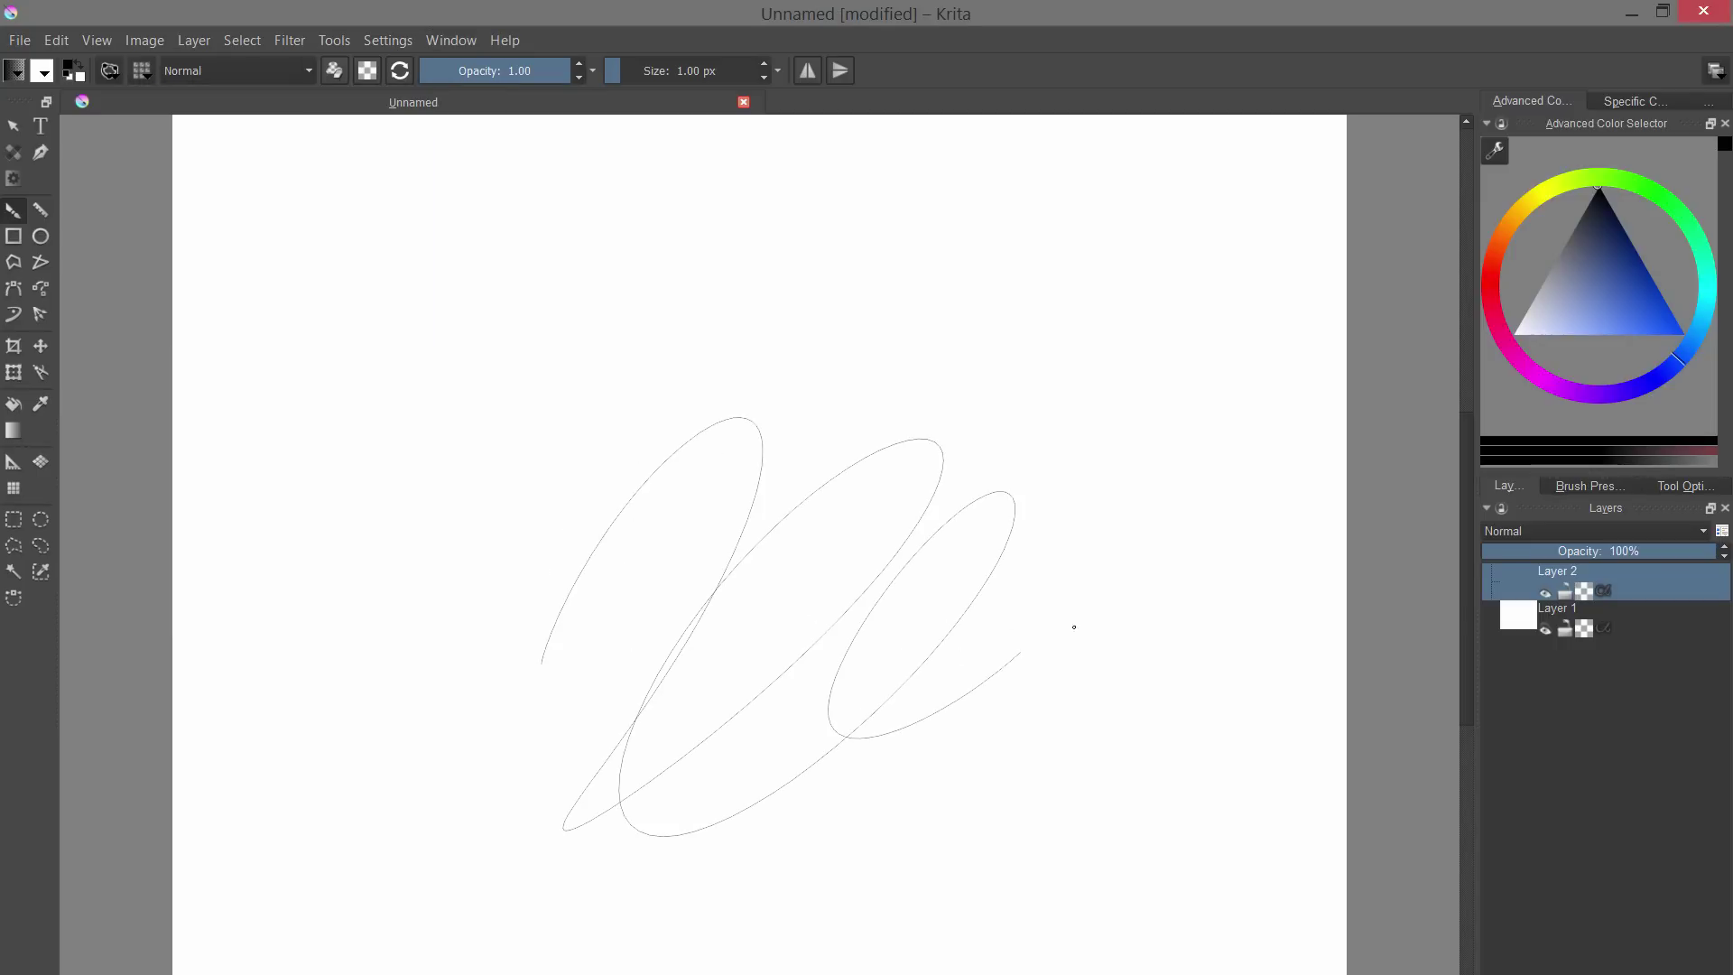
key(ctrl+z)
- Switch the brush engine to Pixel and return to the canvas
click(110, 74)
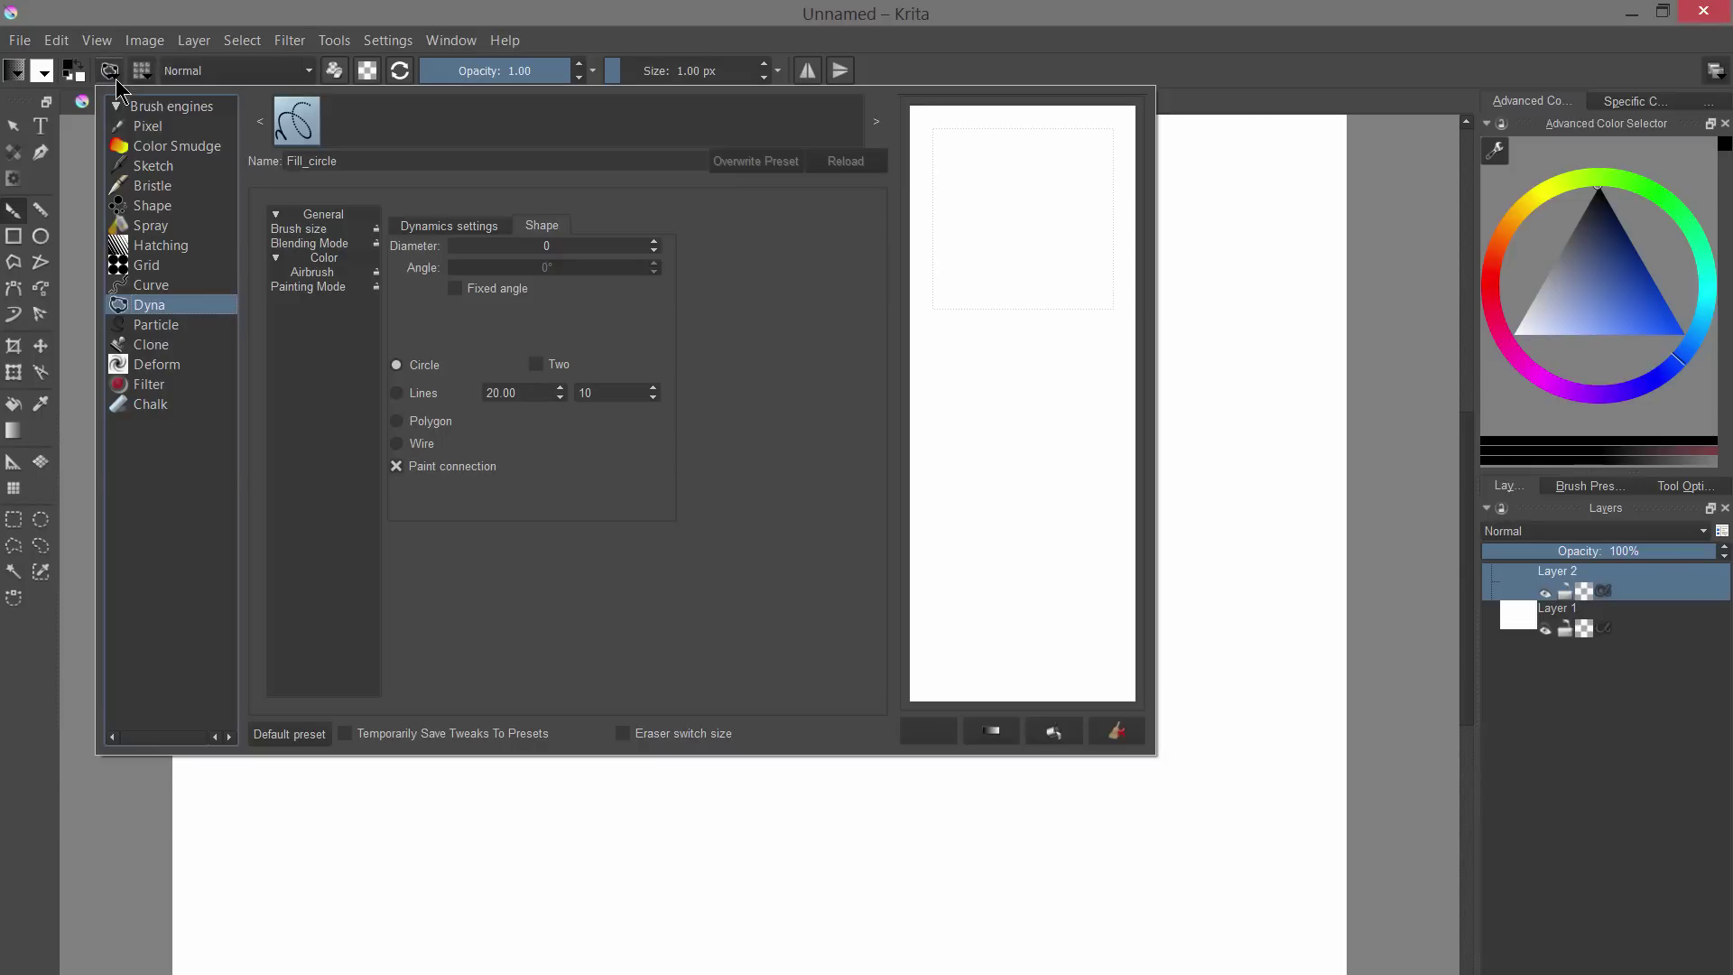
click(152, 126)
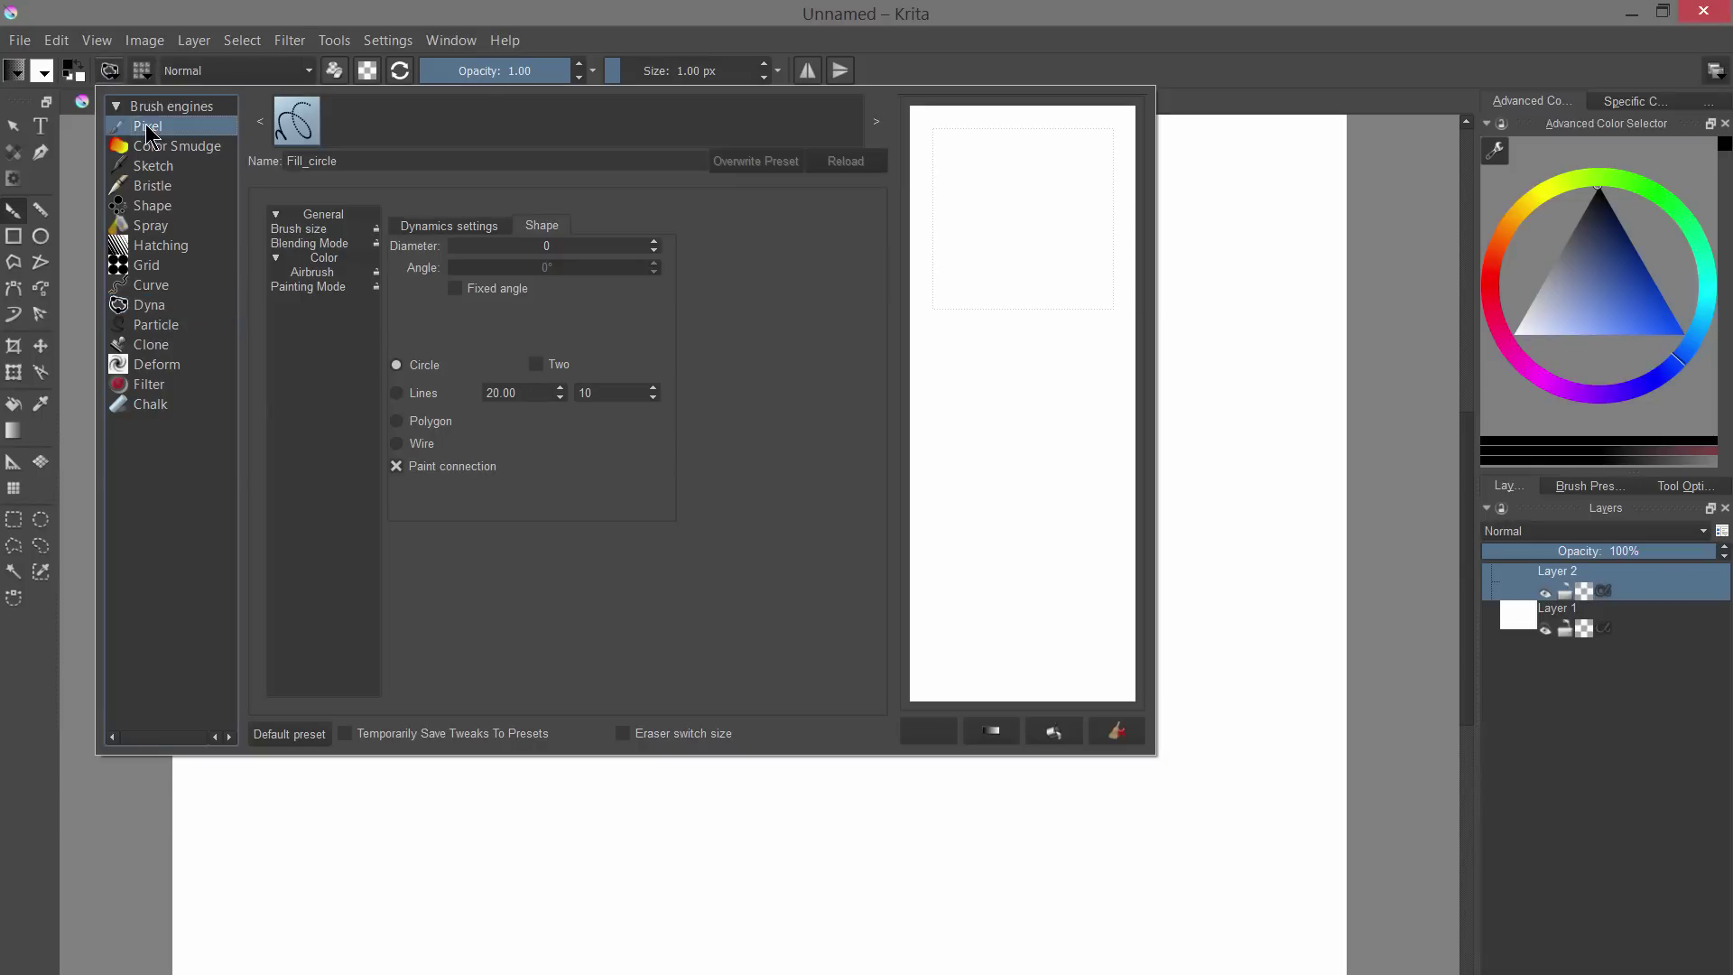
click(968, 268)
key(Escape)
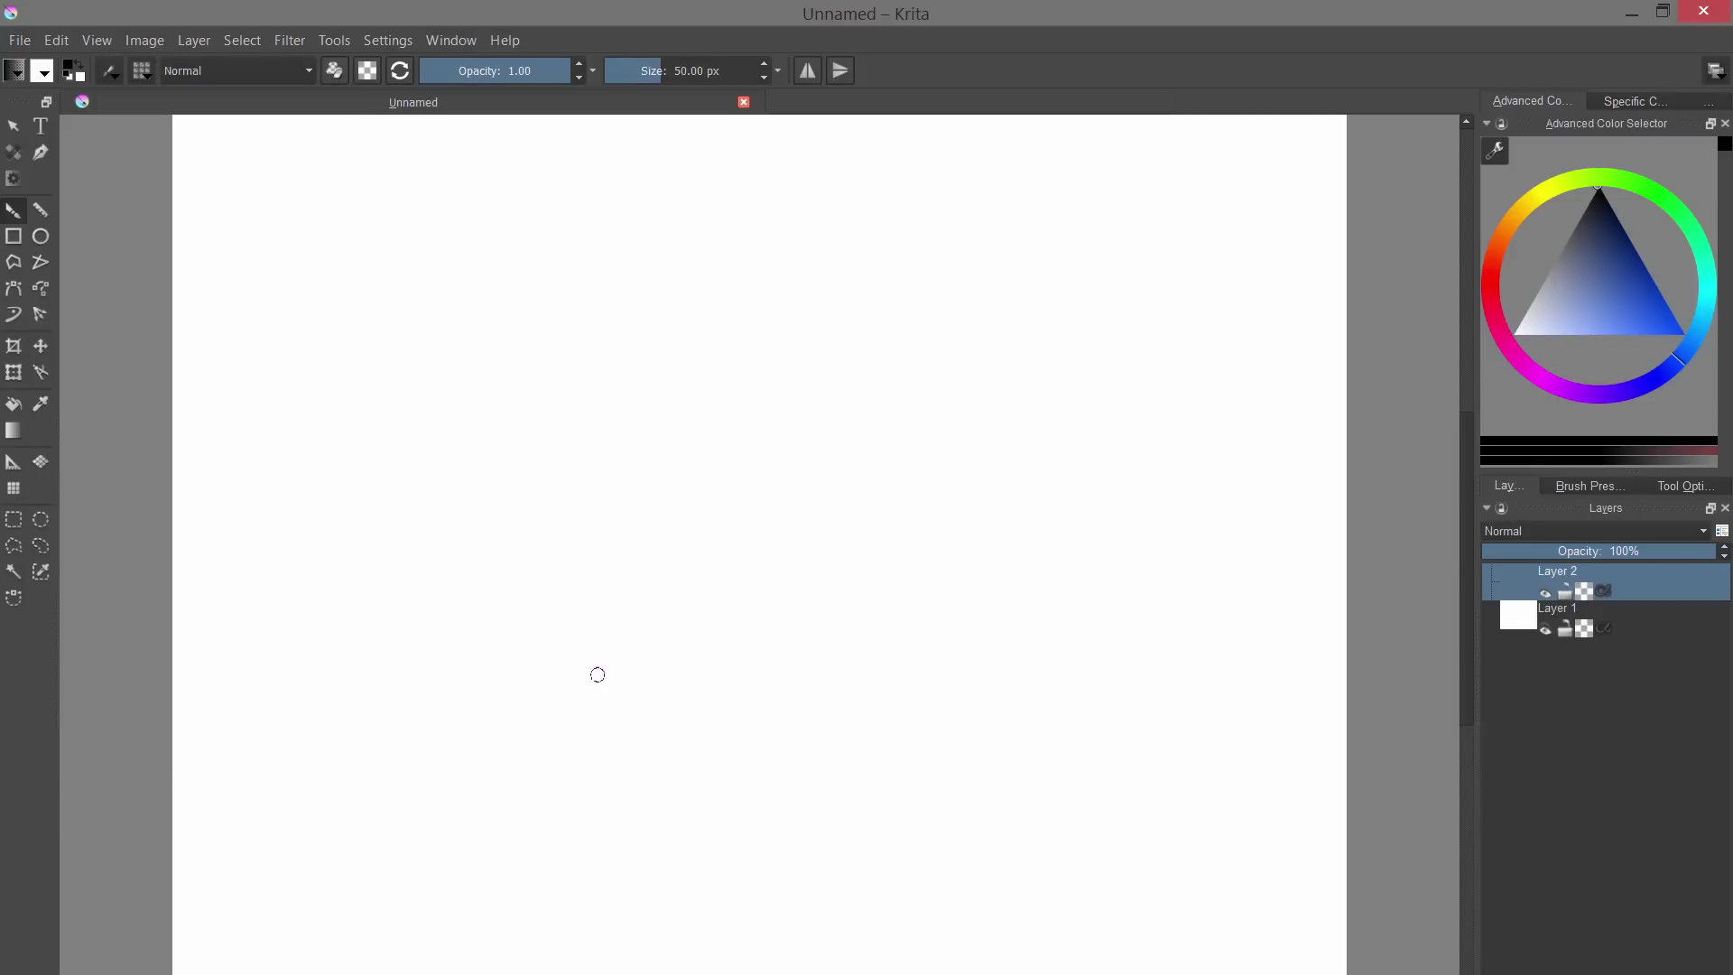
- Draw three test strokes with the Pixel brush, undoing each one
mouse_move(514, 677)
mouse_down()
mouse_move(722, 595)
mouse_move(868, 580)
mouse_up()
key(ctrl+z)
mouse_move(344, 750)
mouse_down()
mouse_move(756, 549)
mouse_move(958, 508)
mouse_move(998, 722)
mouse_move(1132, 614)
mouse_move(1110, 794)
mouse_up()
key(ctrl+z)
mouse_move(400, 725)
mouse_down()
mouse_move(445, 735)
mouse_move(1015, 587)
mouse_move(1245, 770)
mouse_move(1209, 844)
mouse_up()
key(ctrl+z)
- Draw a cartoon face on Layer 2 with a round head, two large eyes with pupils, a nose and a smile
mouse_move(461, 591)
mouse_down()
mouse_move(835, 728)
mouse_move(614, 746)
mouse_up()
drag(589, 455, 521, 481)
click(601, 508)
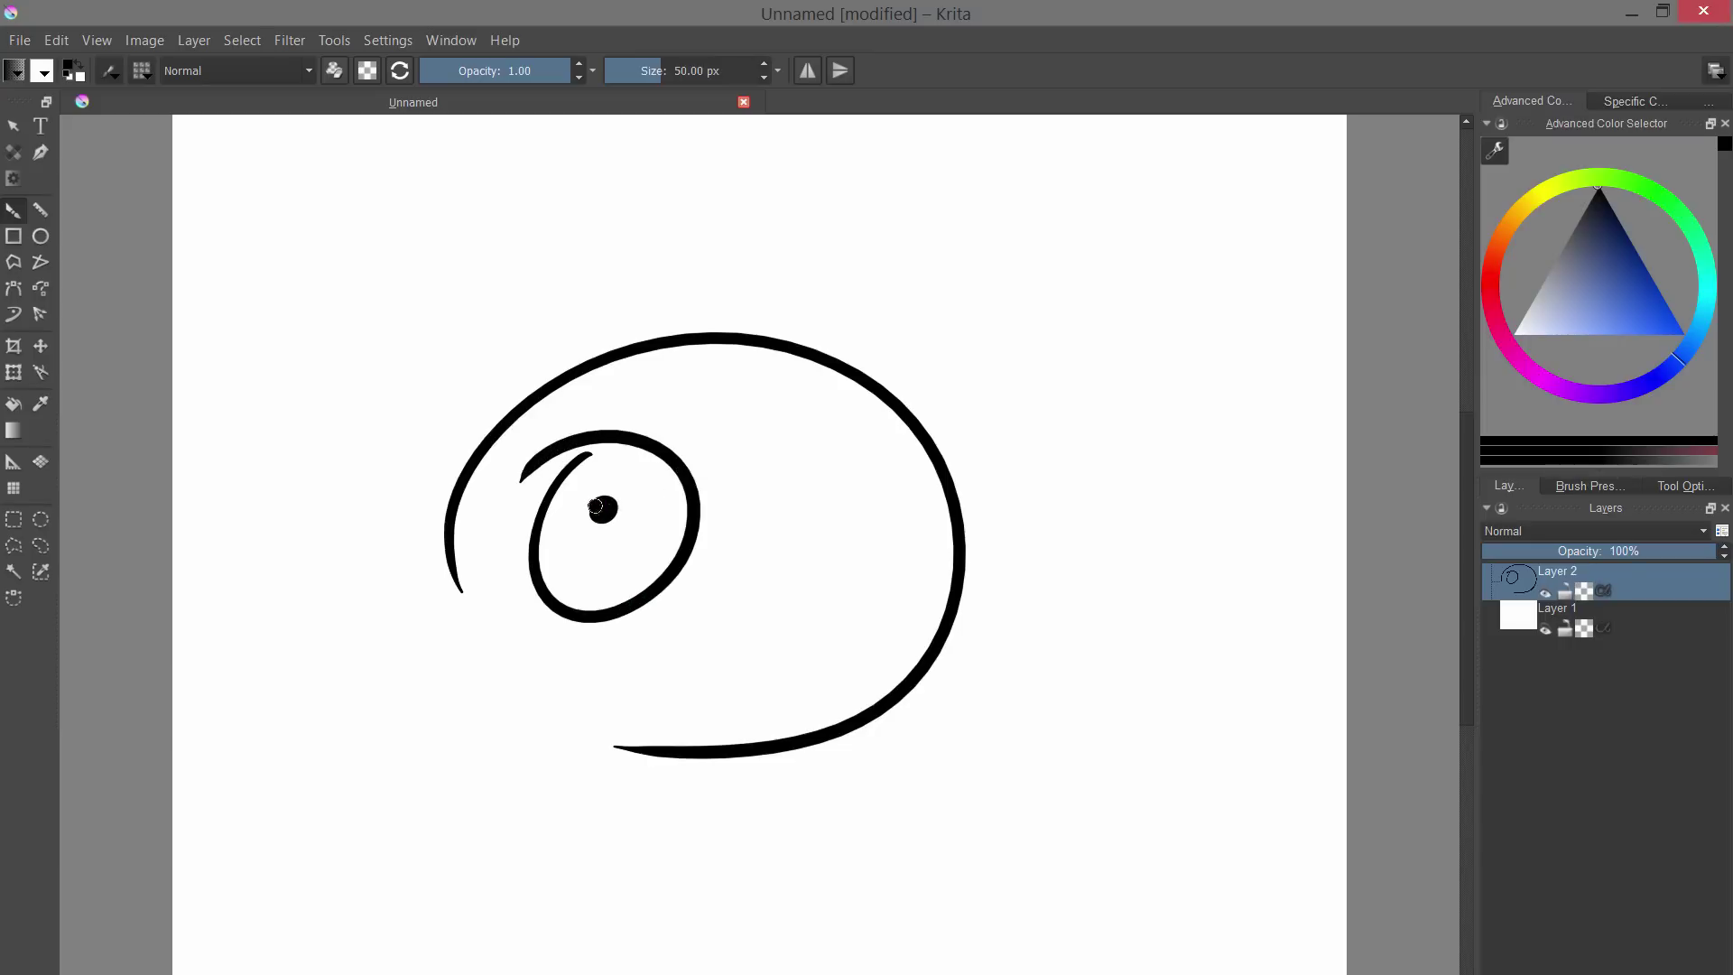
mouse_move(670, 450)
mouse_down()
mouse_move(685, 426)
mouse_move(696, 576)
mouse_move(623, 667)
mouse_move(591, 642)
mouse_up()
click(756, 476)
drag(578, 704, 843, 688)
- Add a jawline, neck, shoulders, ears and hair strands to the cartoon face, and clear the layer
mouse_move(449, 580)
mouse_down()
mouse_move(605, 739)
mouse_move(596, 820)
mouse_up()
mouse_move(656, 760)
mouse_down()
mouse_move(648, 816)
mouse_move(440, 887)
mouse_up()
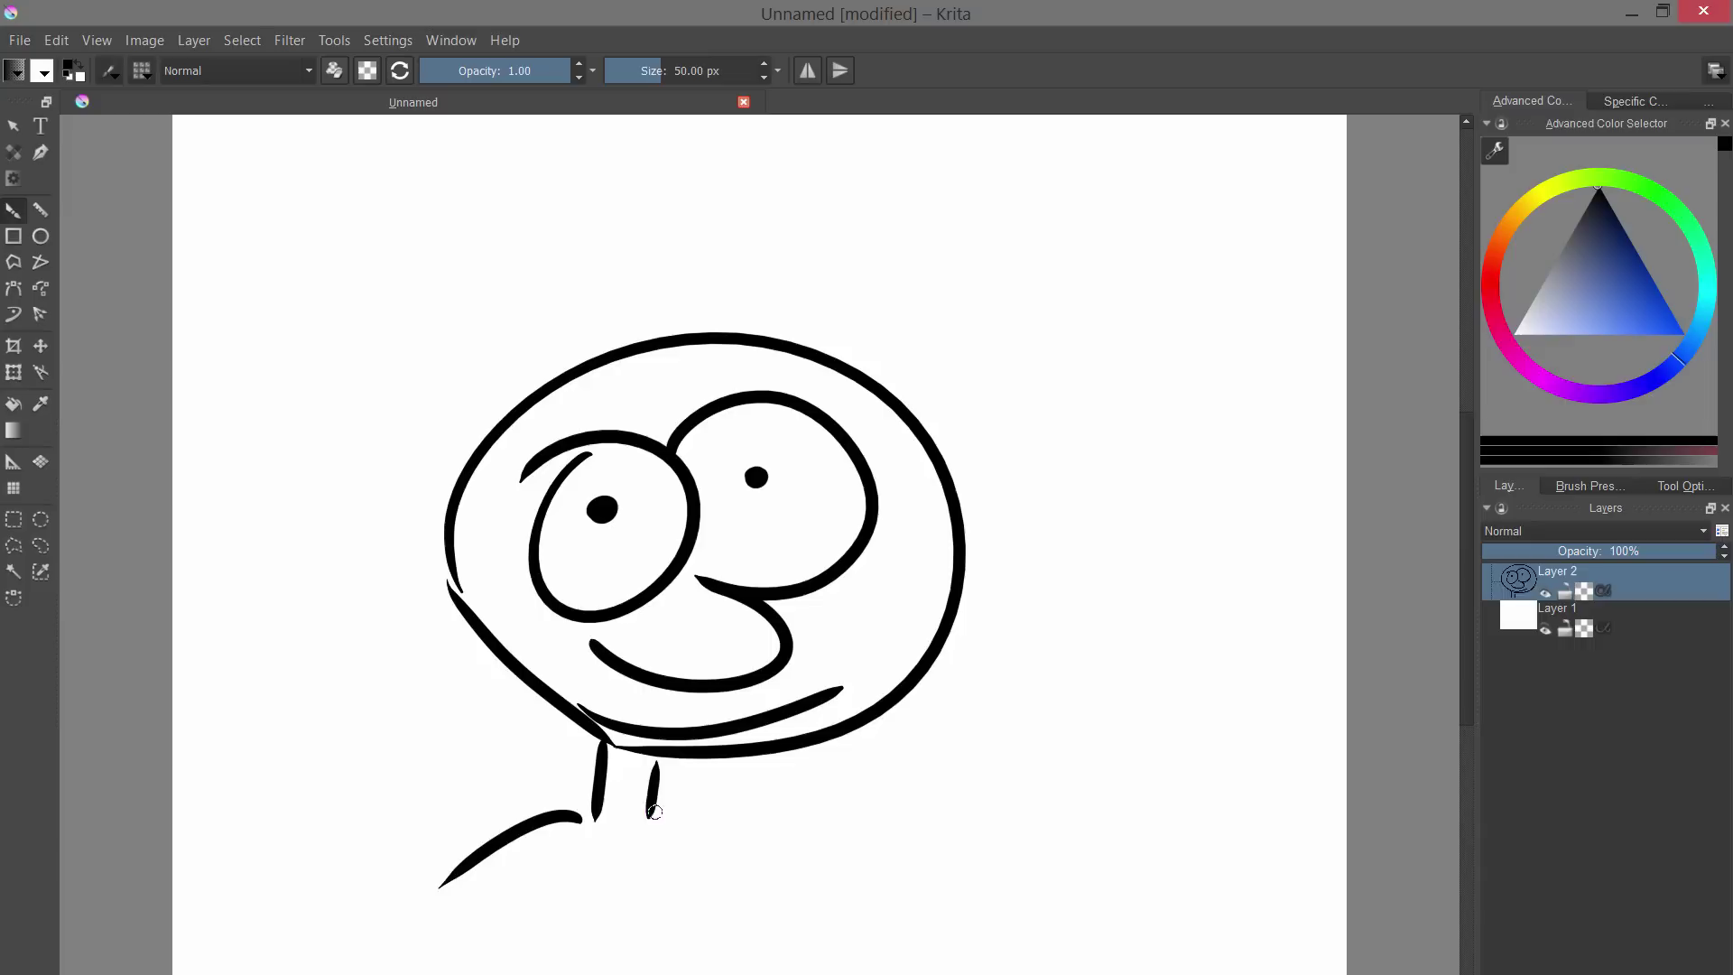
drag(650, 812, 803, 905)
drag(448, 561, 496, 643)
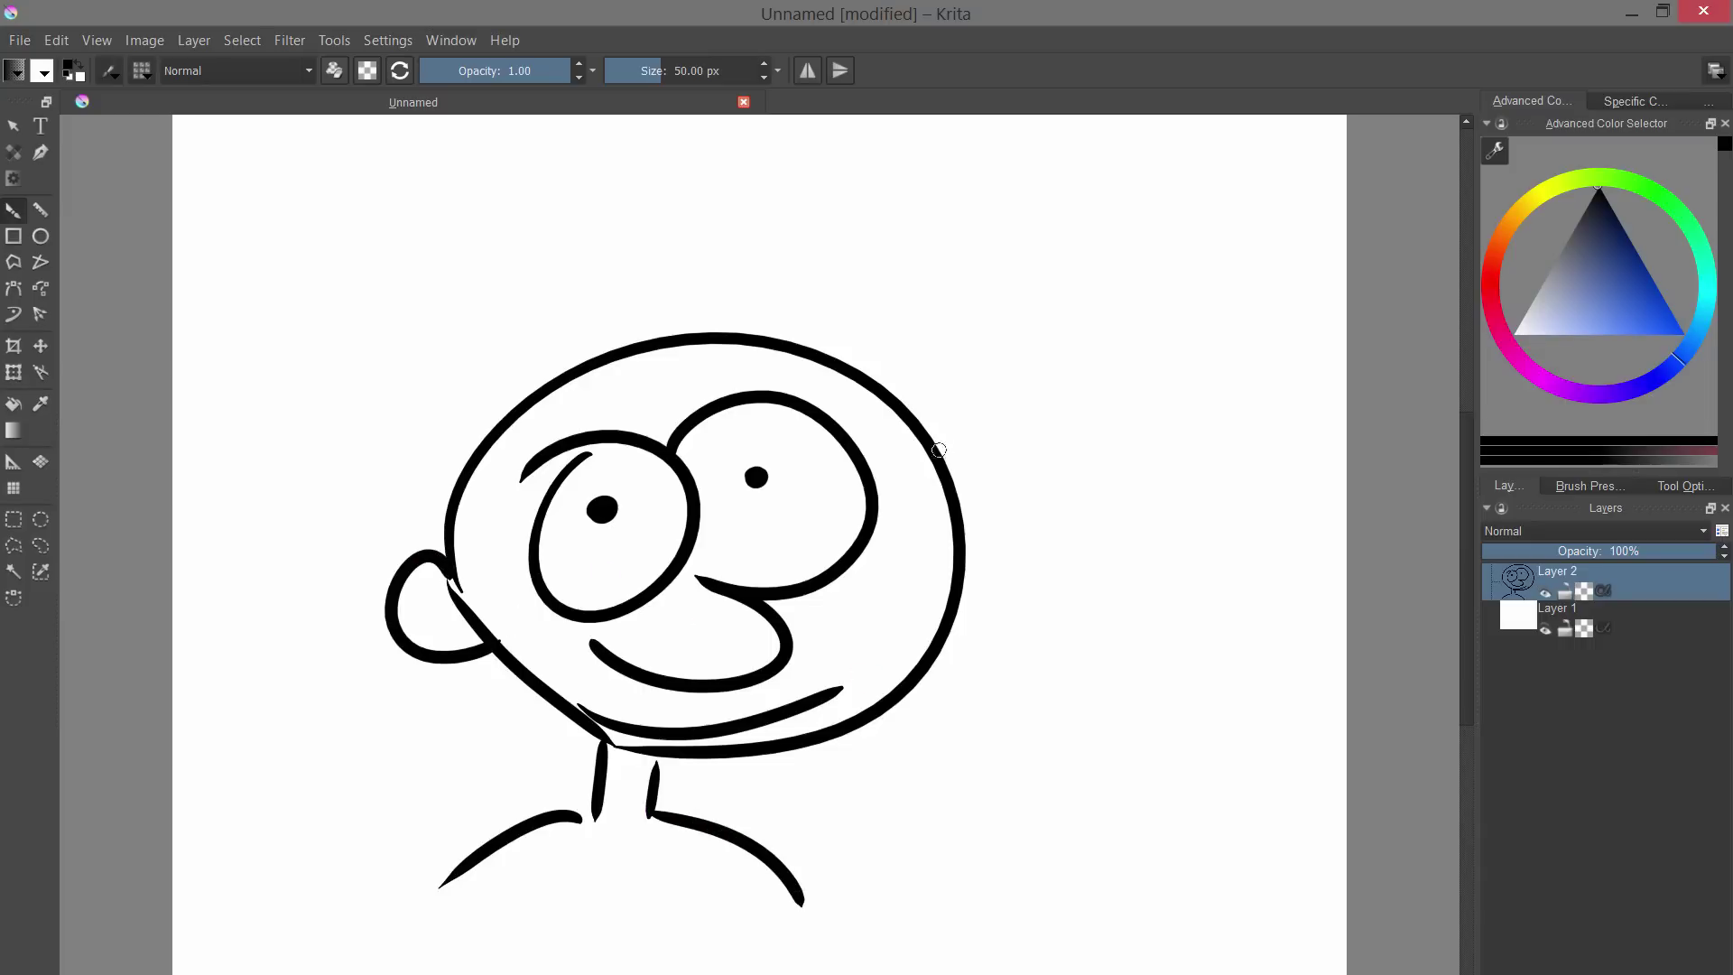
drag(938, 450, 943, 541)
drag(629, 357, 740, 191)
drag(675, 336, 848, 268)
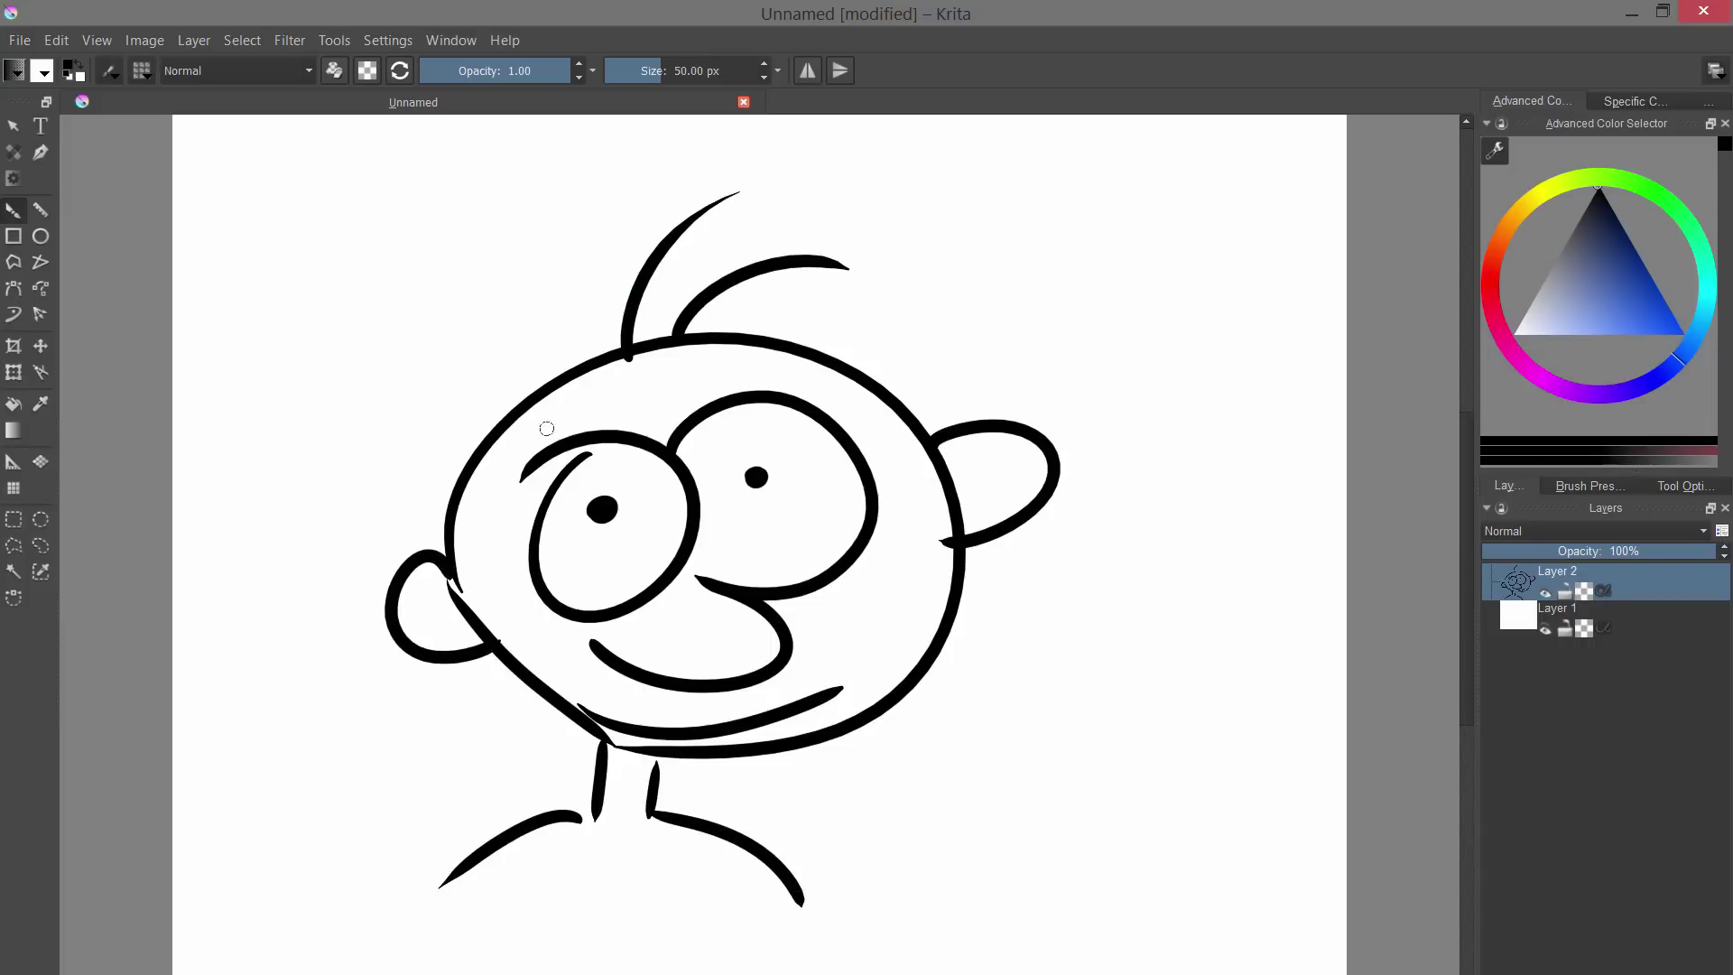
drag(511, 440, 790, 361)
key(Delete)
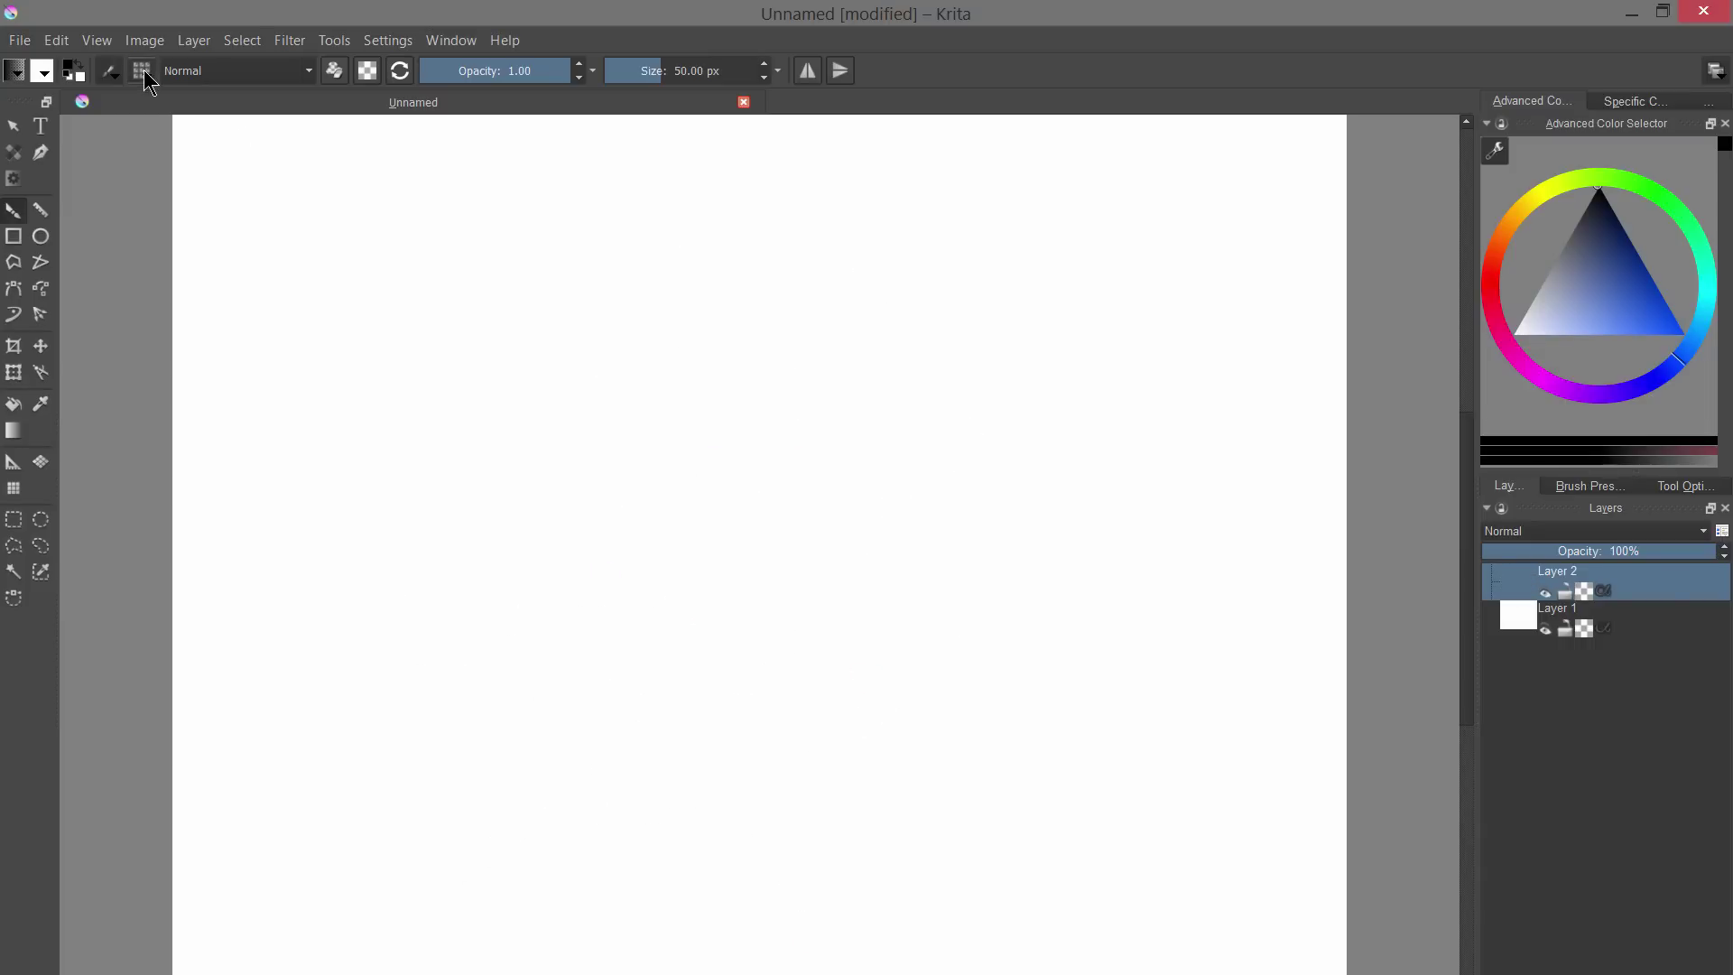
- Choose a textured brush preset and paint large overlapping dark strokes across the canvas on Layer 2
click(141, 71)
scroll(571, 268, down, 1)
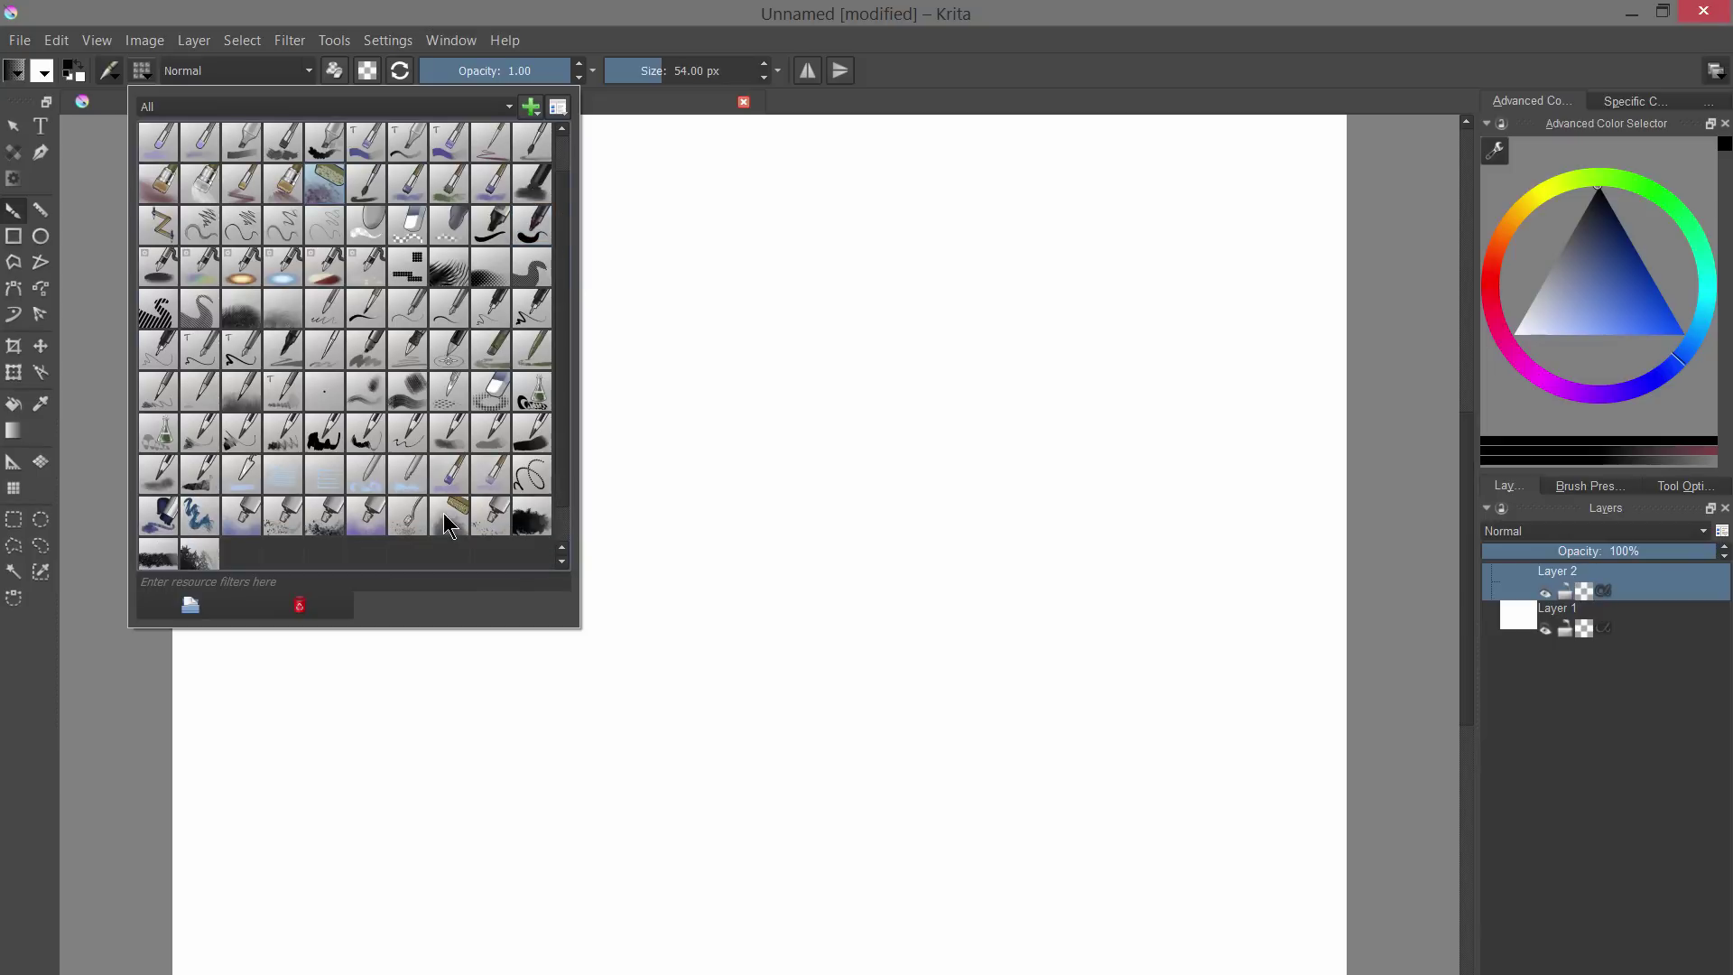
click(449, 521)
click(783, 470)
mouse_move(783, 488)
mouse_down()
mouse_move(882, 522)
mouse_move(943, 483)
mouse_move(909, 444)
mouse_move(769, 491)
mouse_move(748, 577)
mouse_move(855, 614)
mouse_move(1025, 429)
mouse_move(690, 442)
mouse_move(613, 431)
mouse_move(637, 382)
mouse_move(523, 403)
mouse_move(472, 623)
mouse_move(581, 653)
mouse_move(693, 641)
mouse_move(655, 791)
mouse_move(755, 816)
mouse_move(1083, 762)
mouse_up()
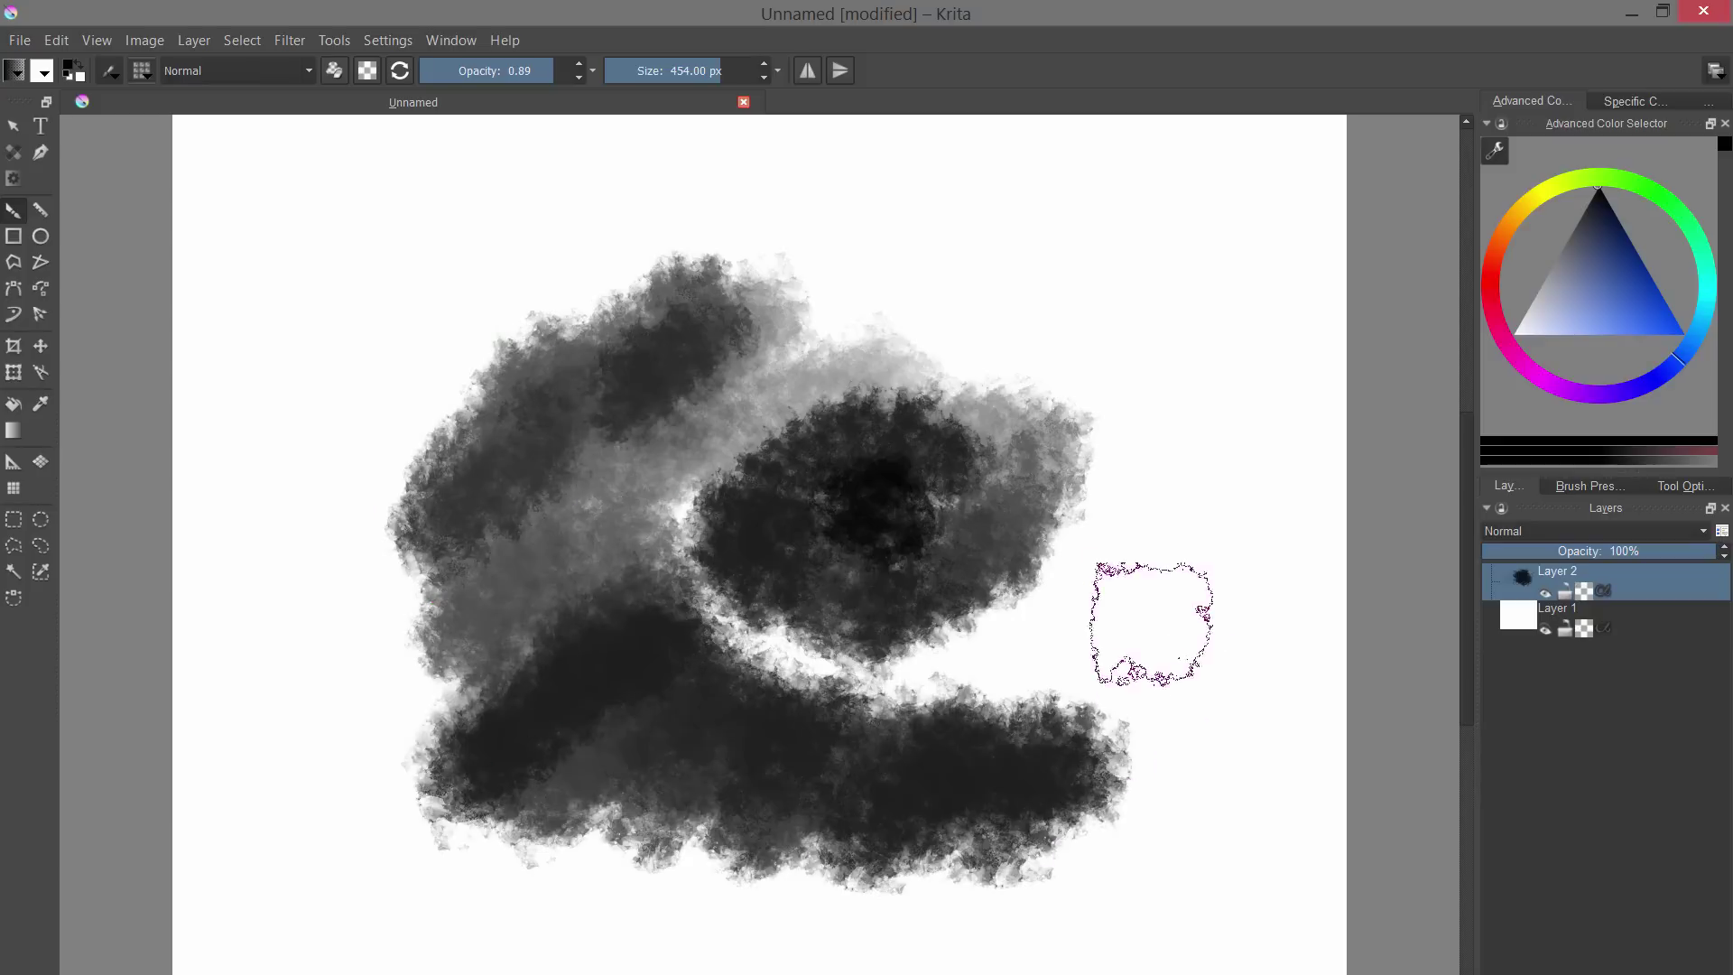
mouse_move(1152, 623)
mouse_down()
mouse_move(1119, 677)
mouse_move(1238, 580)
mouse_move(1114, 328)
mouse_move(790, 339)
mouse_move(560, 251)
mouse_move(356, 754)
mouse_move(383, 794)
mouse_up()
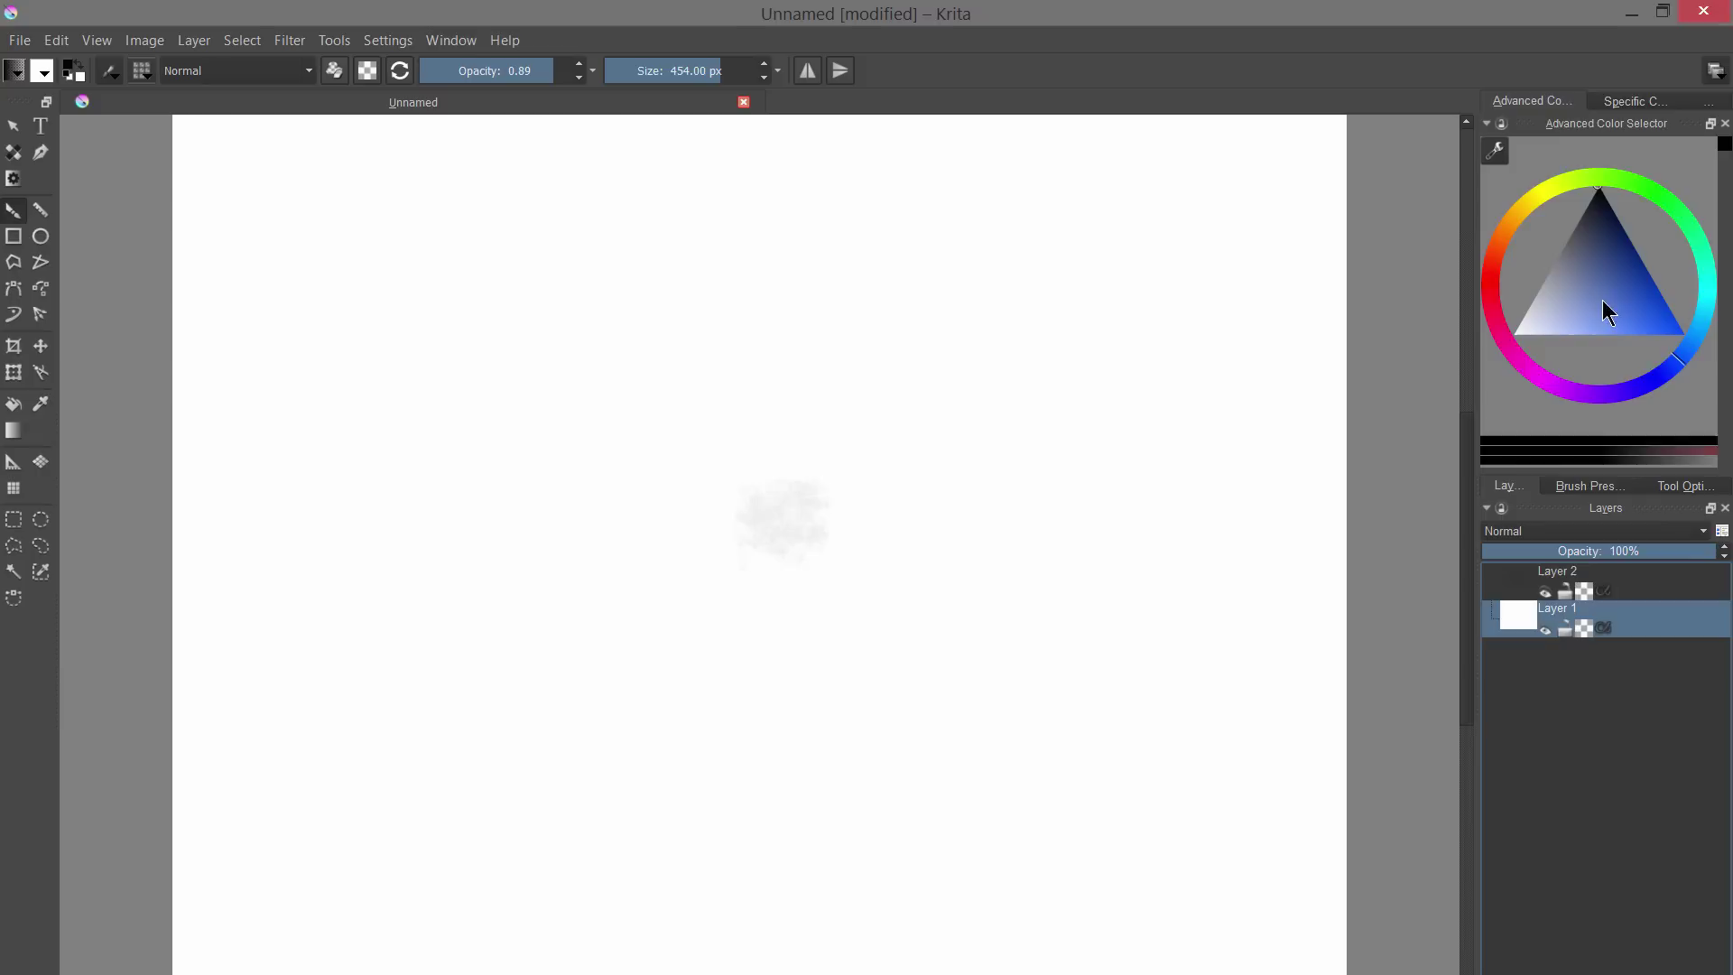
- Fill Layer 1 with near-black using the Fill tool and make Layer 2 active again
drag(1610, 310, 1583, 105)
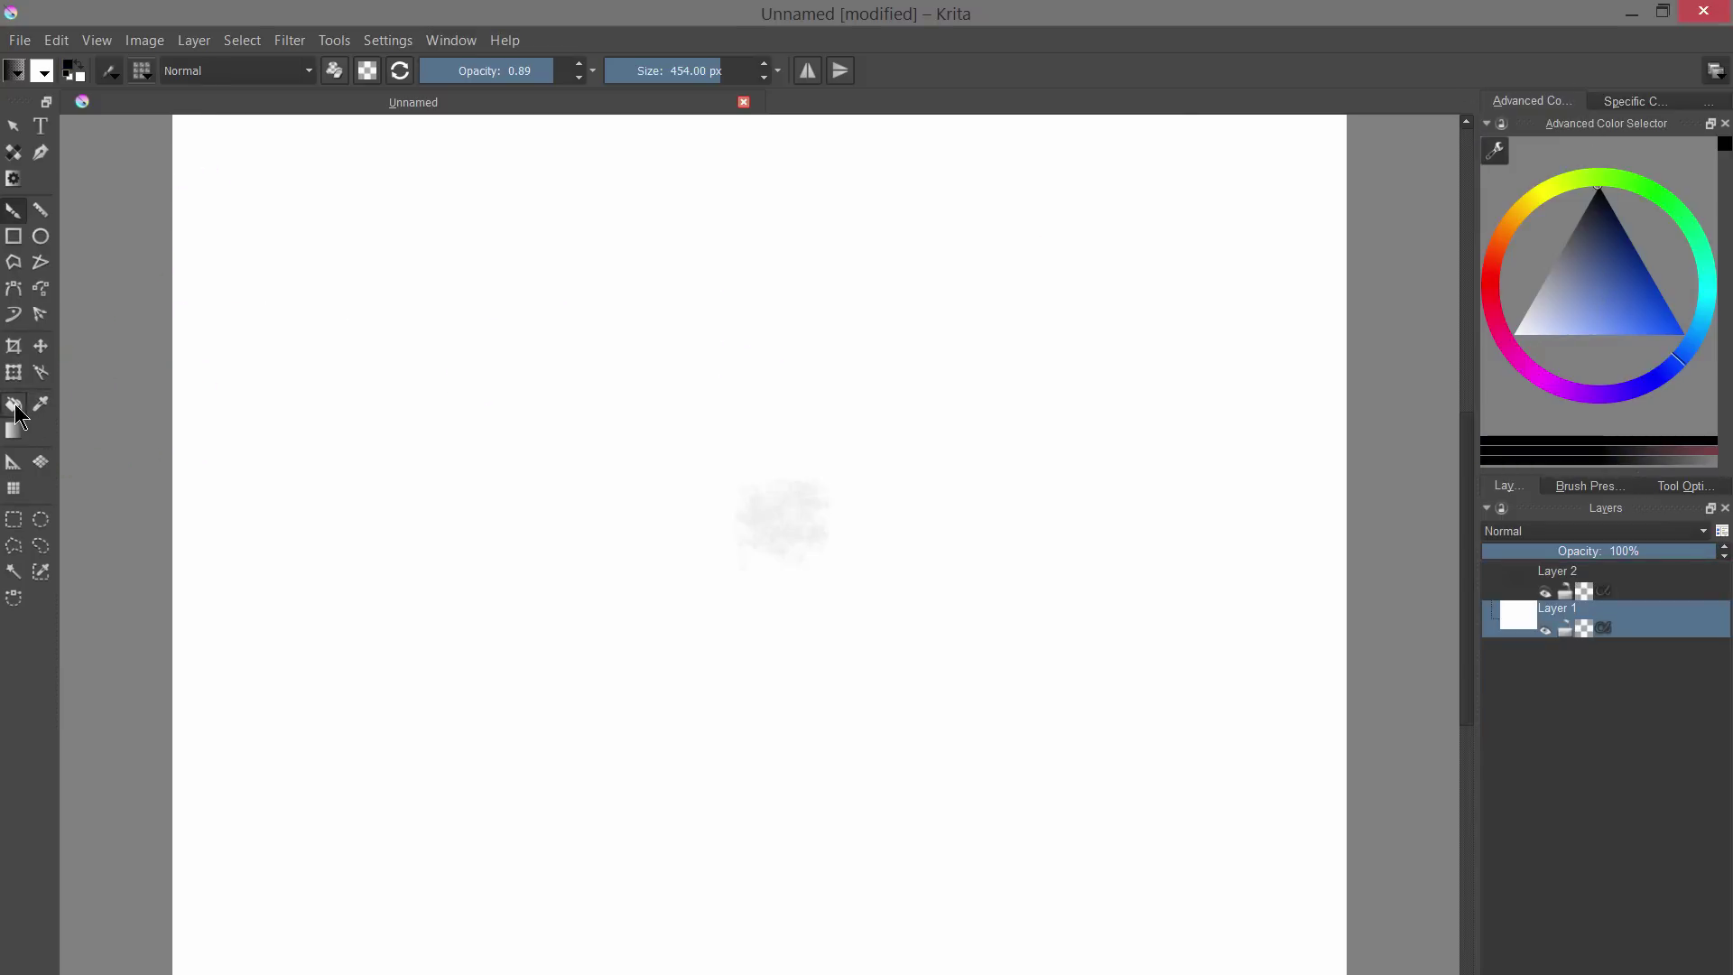
click(18, 415)
click(823, 499)
click(1636, 588)
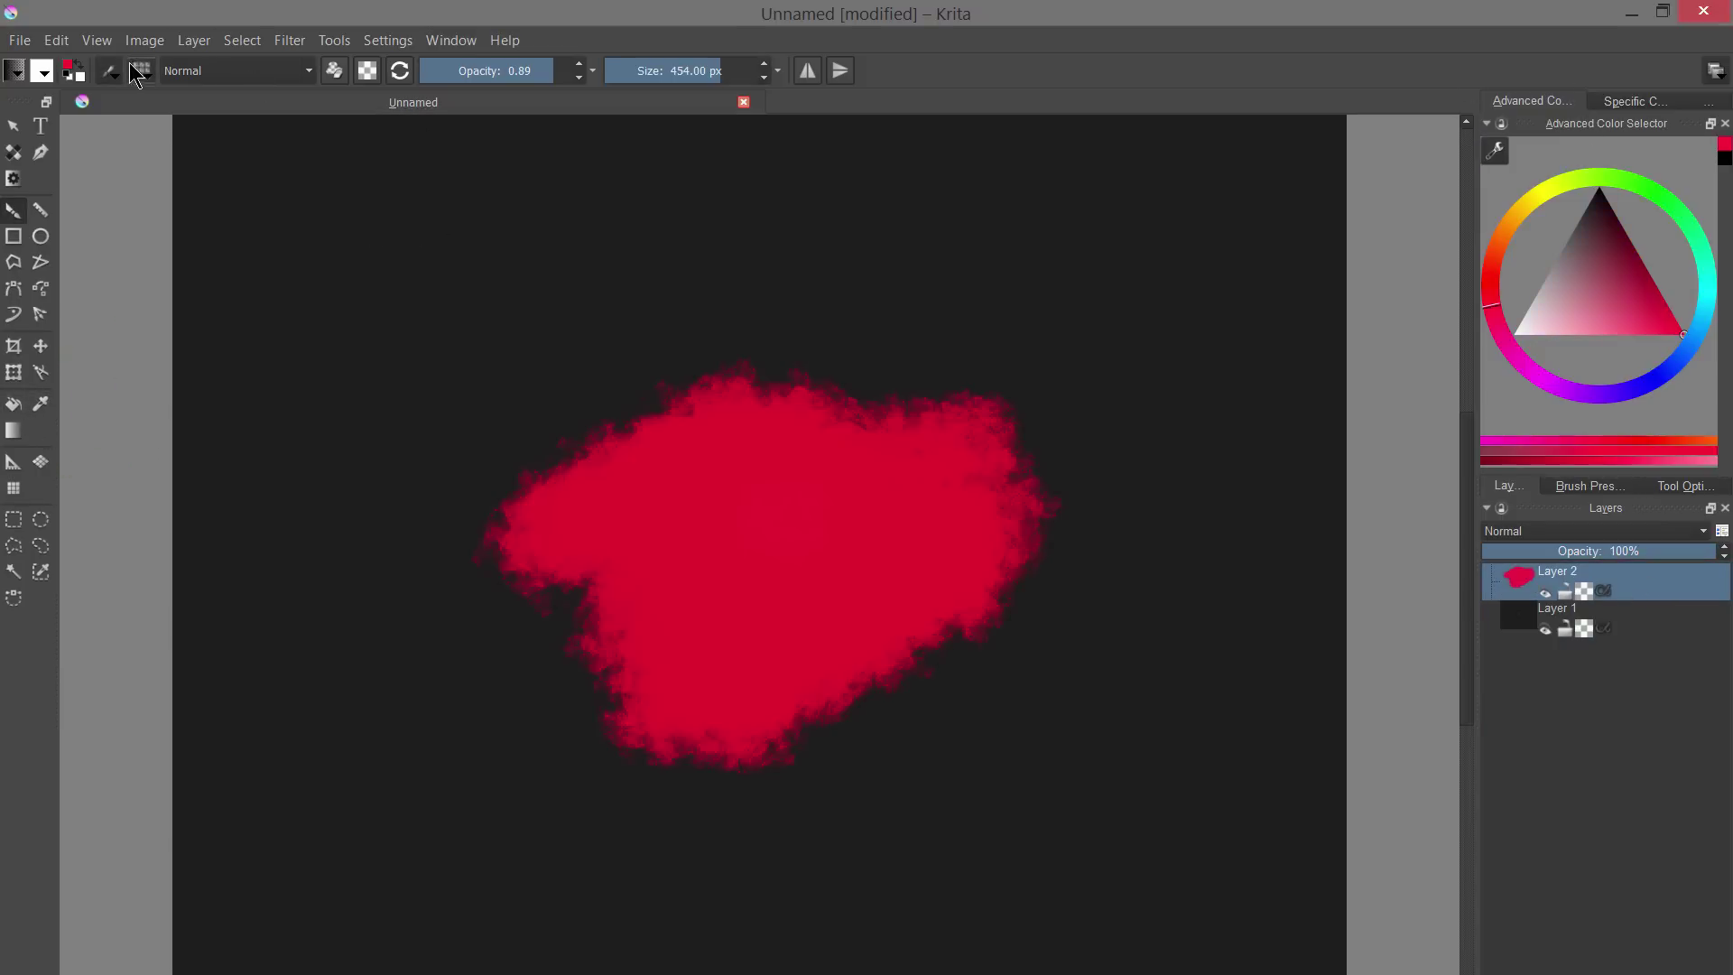
- Smear the edges of a red blob on Layer 2 outward with the soft wet presets of the Color Smudge engine
click(142, 71)
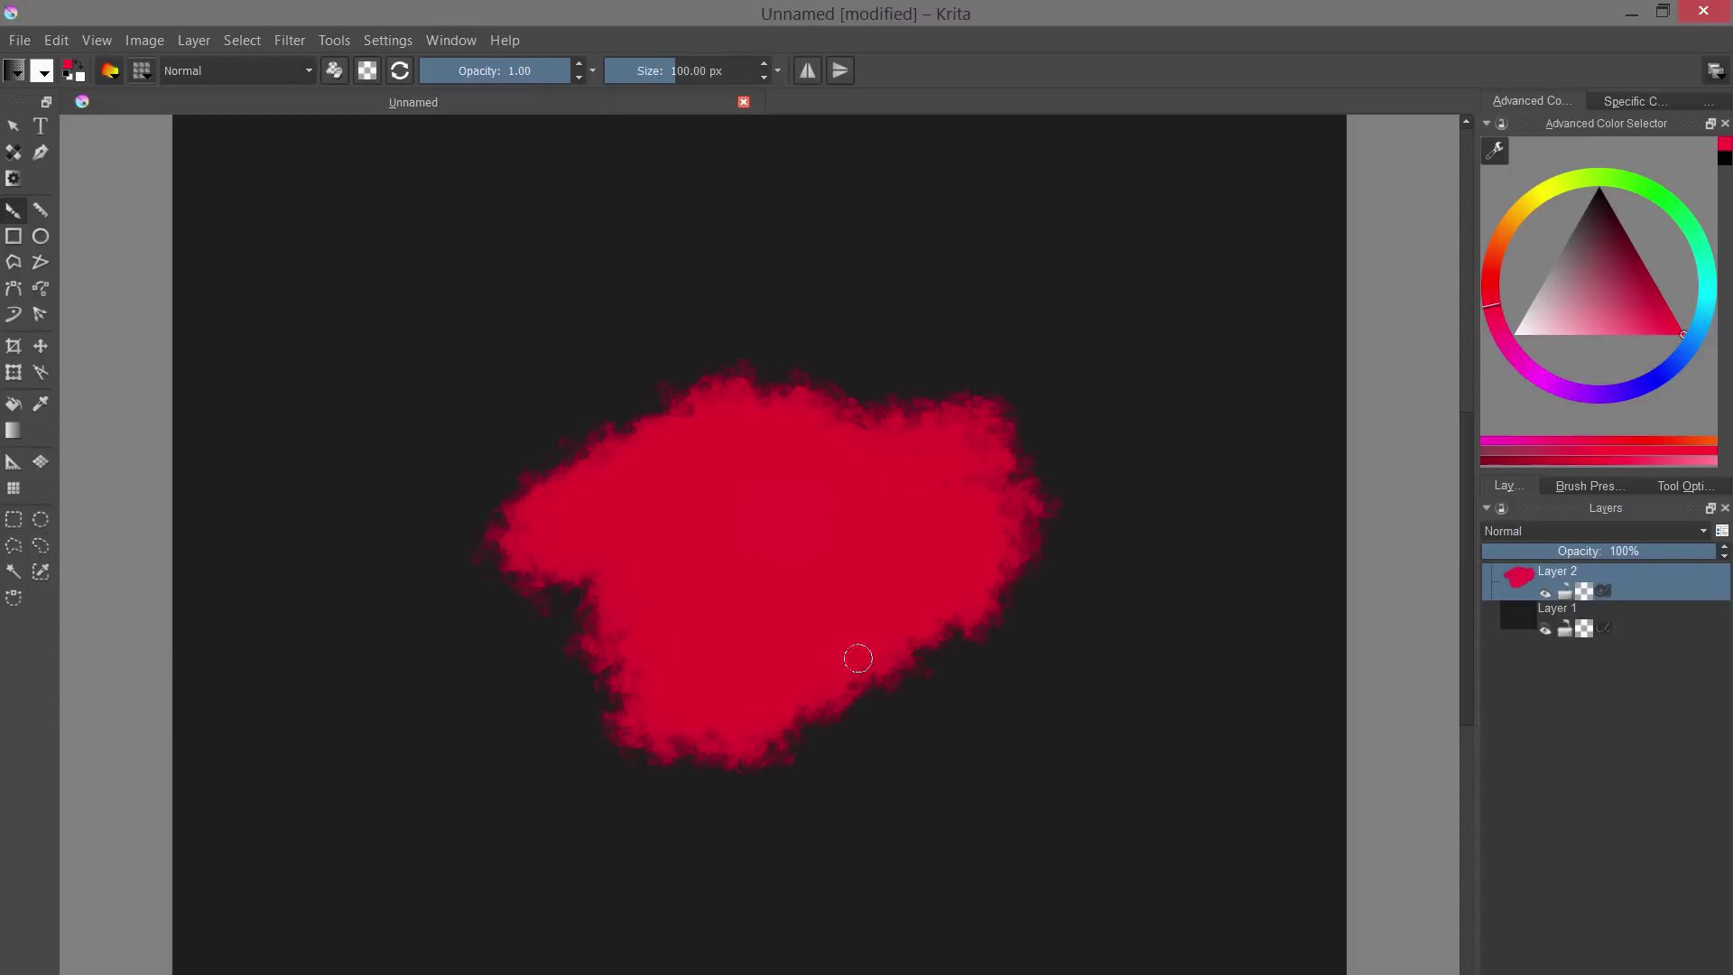
mouse_move(859, 657)
mouse_down()
mouse_move(960, 726)
mouse_move(912, 638)
mouse_move(927, 672)
mouse_move(1002, 637)
mouse_move(1010, 706)
mouse_move(1090, 683)
mouse_move(1021, 597)
mouse_move(990, 615)
mouse_move(1041, 644)
mouse_move(1118, 602)
mouse_move(1004, 525)
mouse_move(1089, 550)
mouse_move(1265, 528)
mouse_up()
click(109, 71)
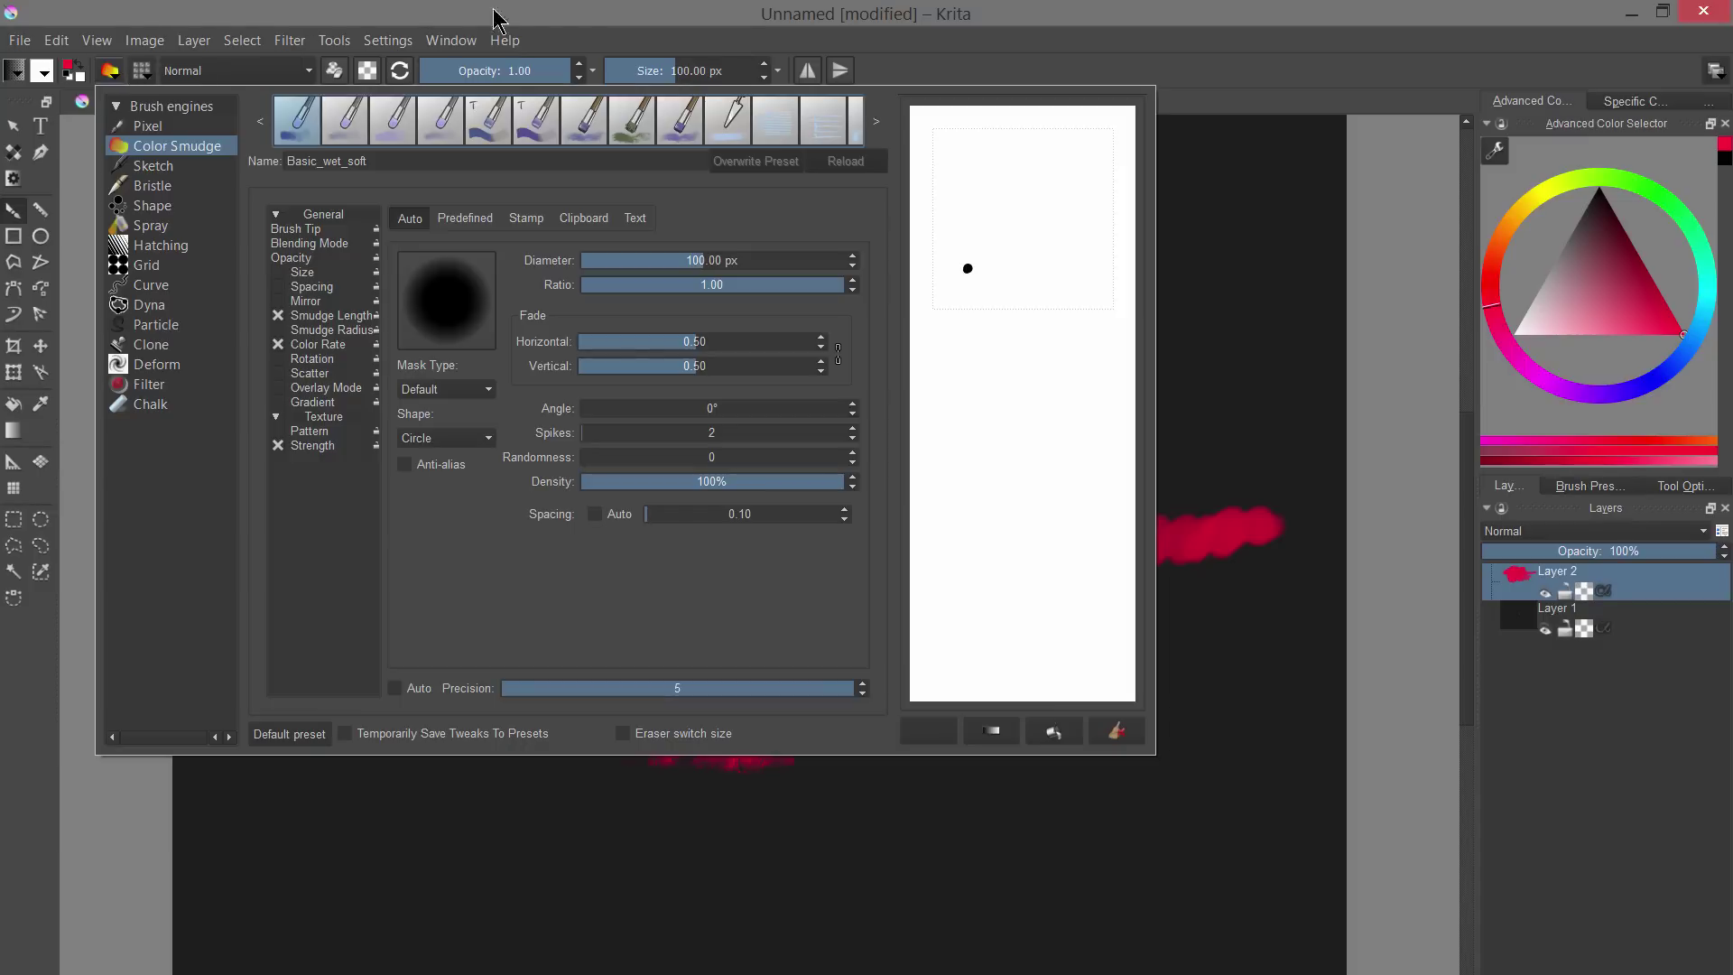
click(455, 128)
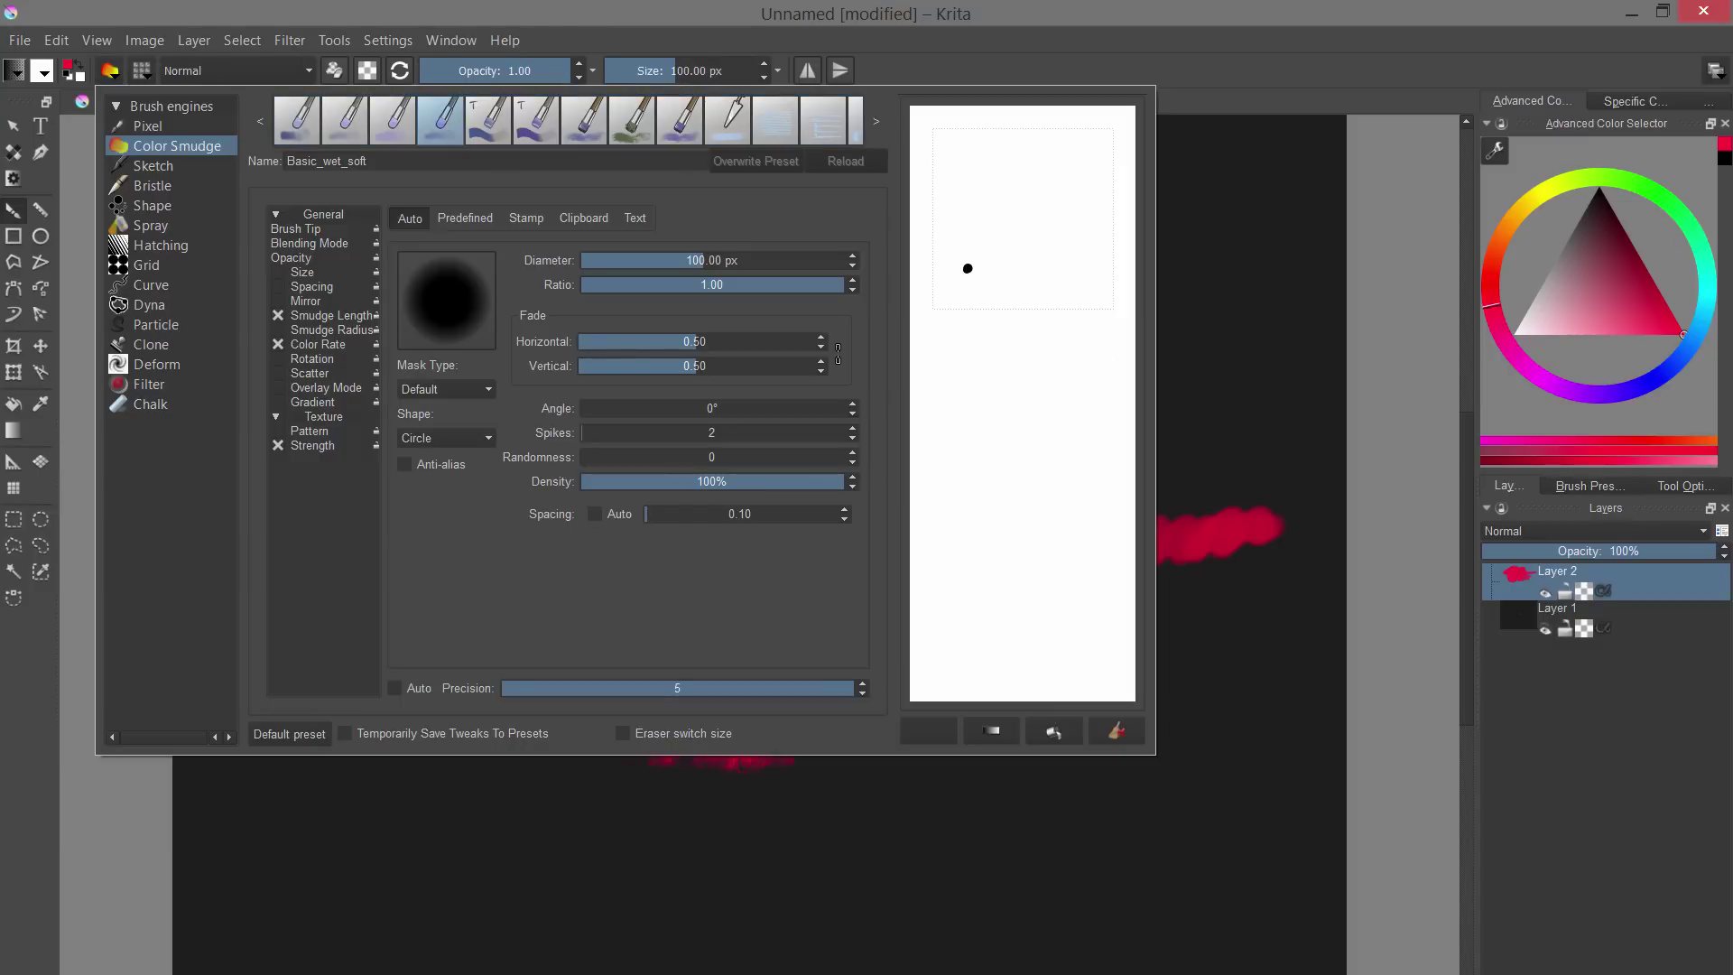
click(1204, 610)
mouse_move(995, 401)
mouse_down()
mouse_move(1027, 430)
mouse_move(1162, 394)
mouse_up()
mouse_move(959, 356)
mouse_down()
mouse_move(890, 417)
mouse_move(1059, 360)
mouse_move(1122, 311)
mouse_up()
mouse_move(791, 366)
mouse_down()
mouse_move(650, 387)
mouse_move(565, 514)
mouse_up()
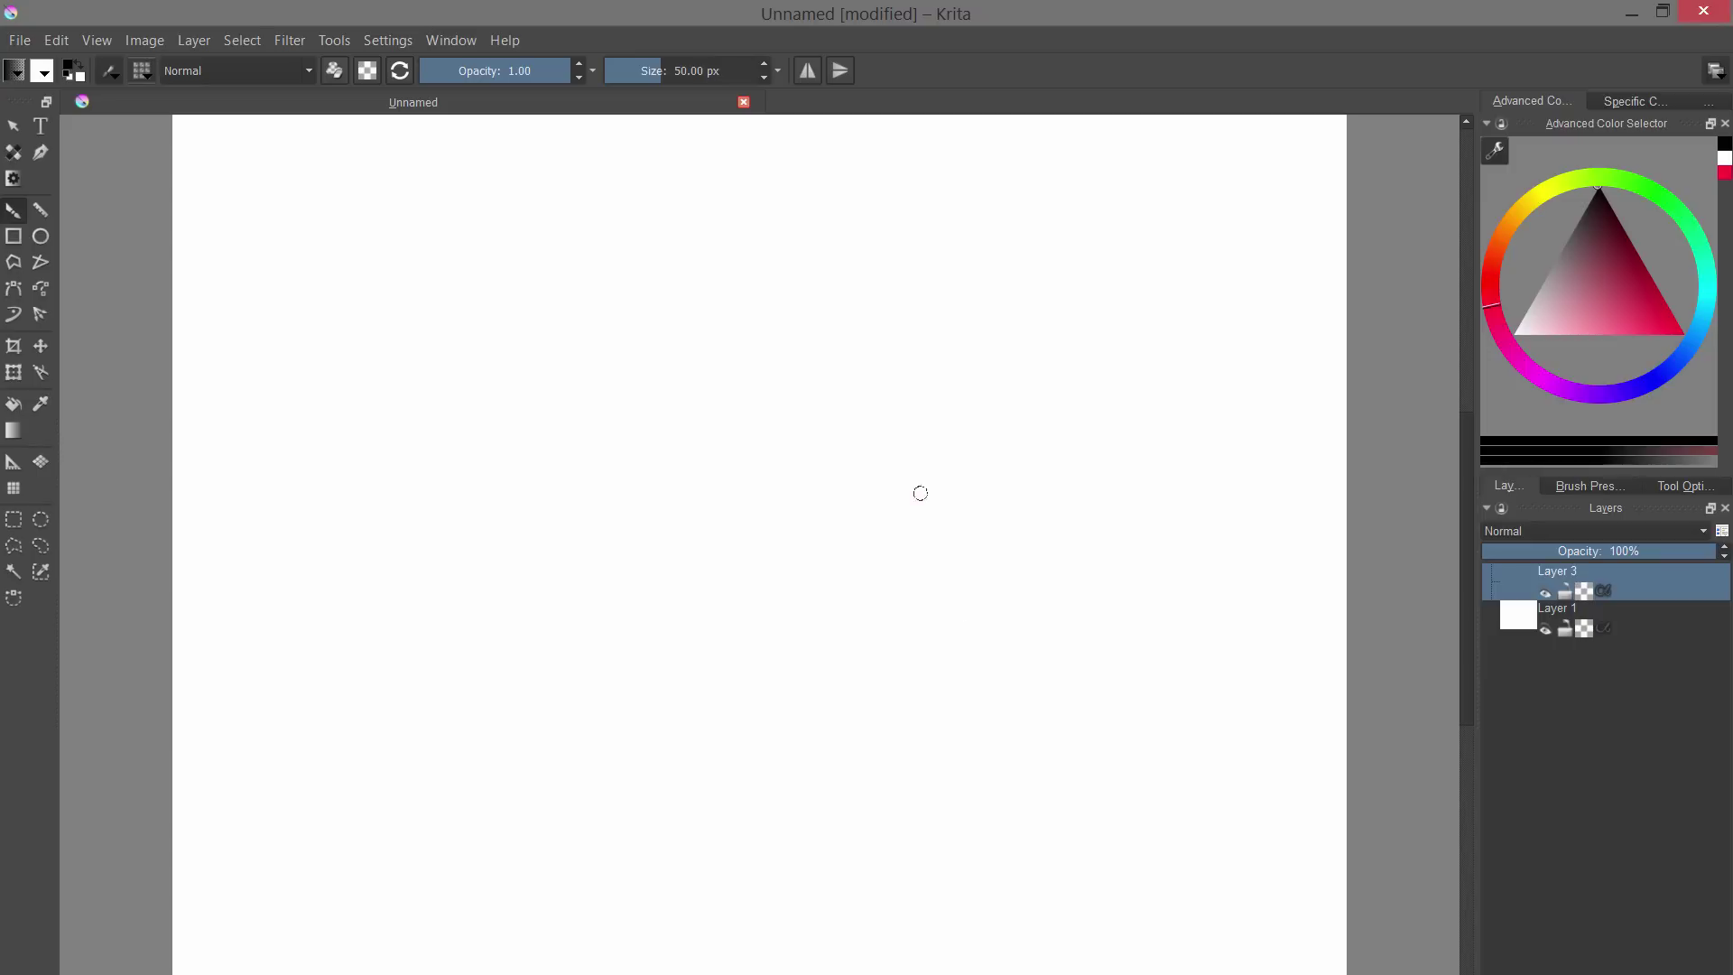
- Turn on wrap-around mode and draw a repeating line drawing of an animal head and body on Layer 3
key(w)
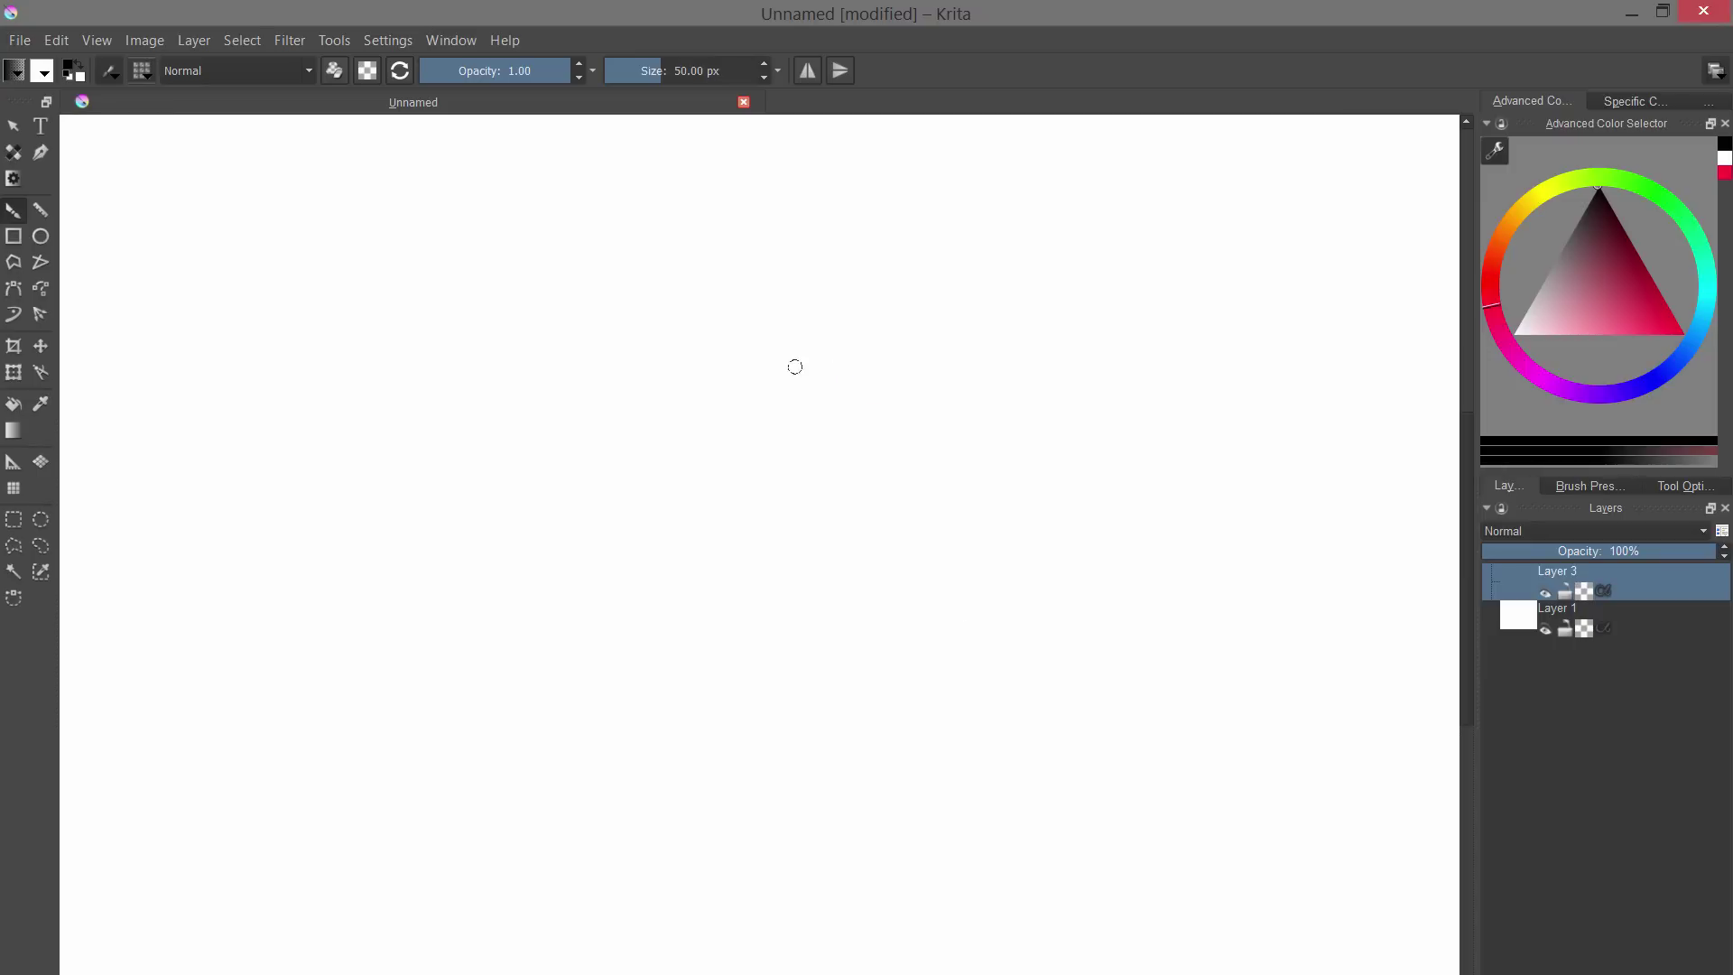
mouse_move(638, 309)
mouse_down()
mouse_move(599, 345)
mouse_move(583, 484)
mouse_move(679, 693)
mouse_move(876, 542)
mouse_move(859, 587)
mouse_move(872, 661)
mouse_up()
scroll(898, 630, down, 6)
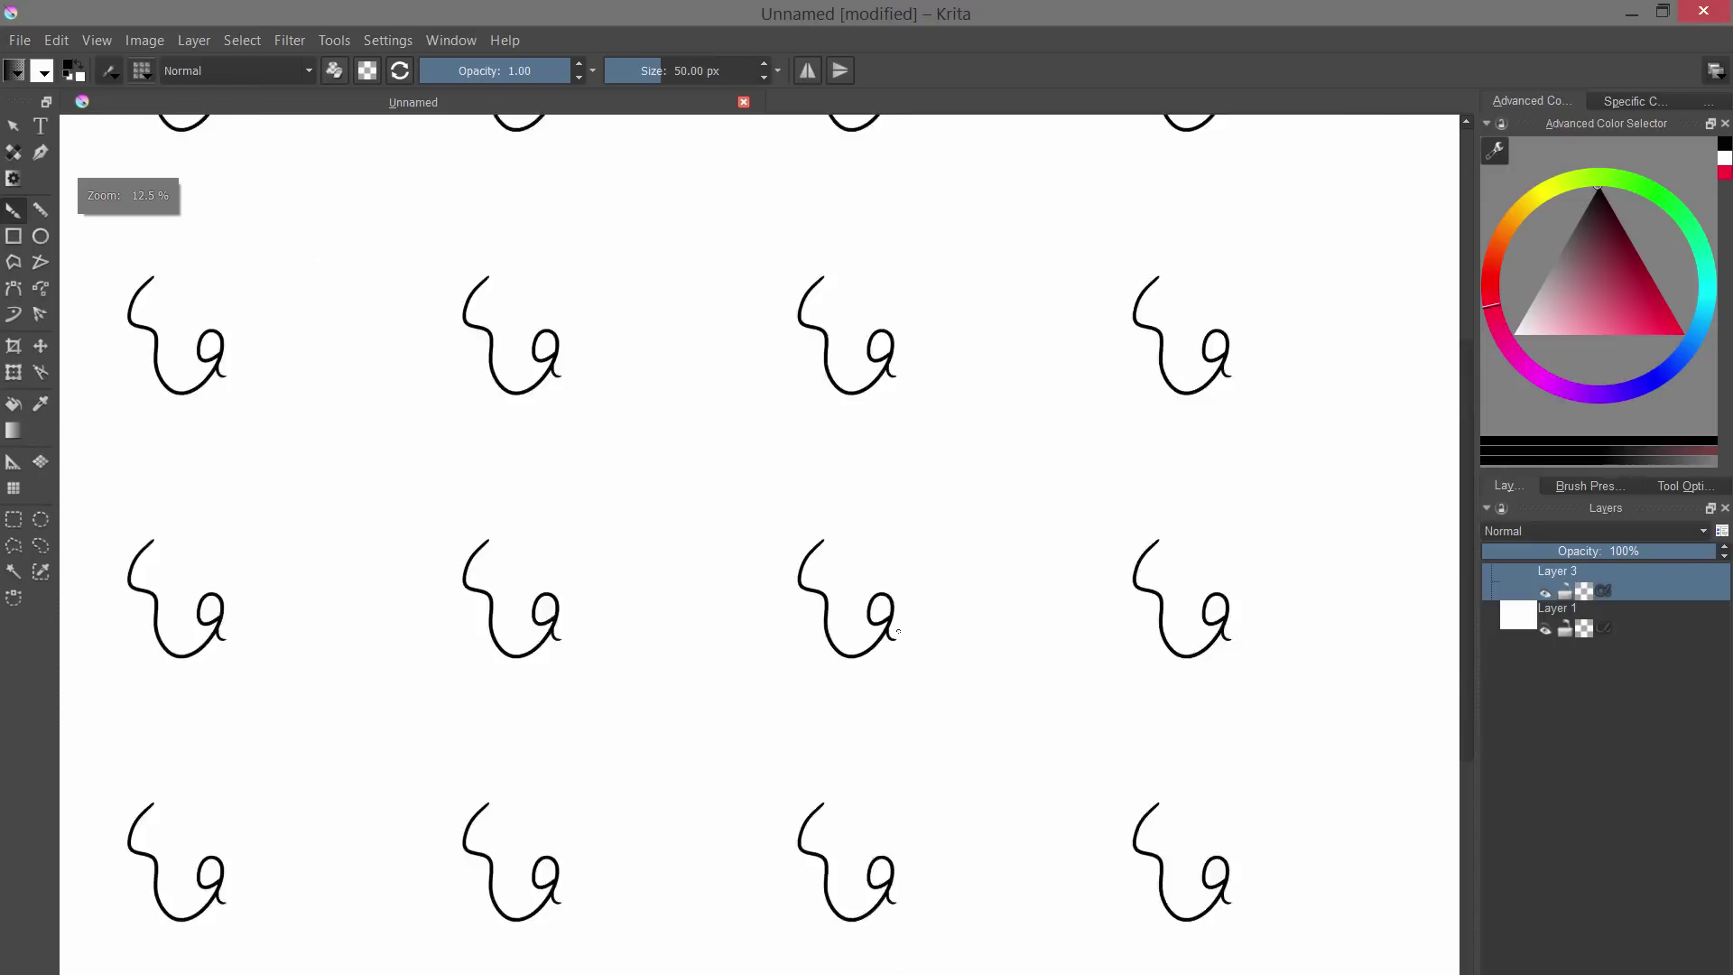
scroll(1047, 695, up, 4)
scroll(1047, 695, down, 4)
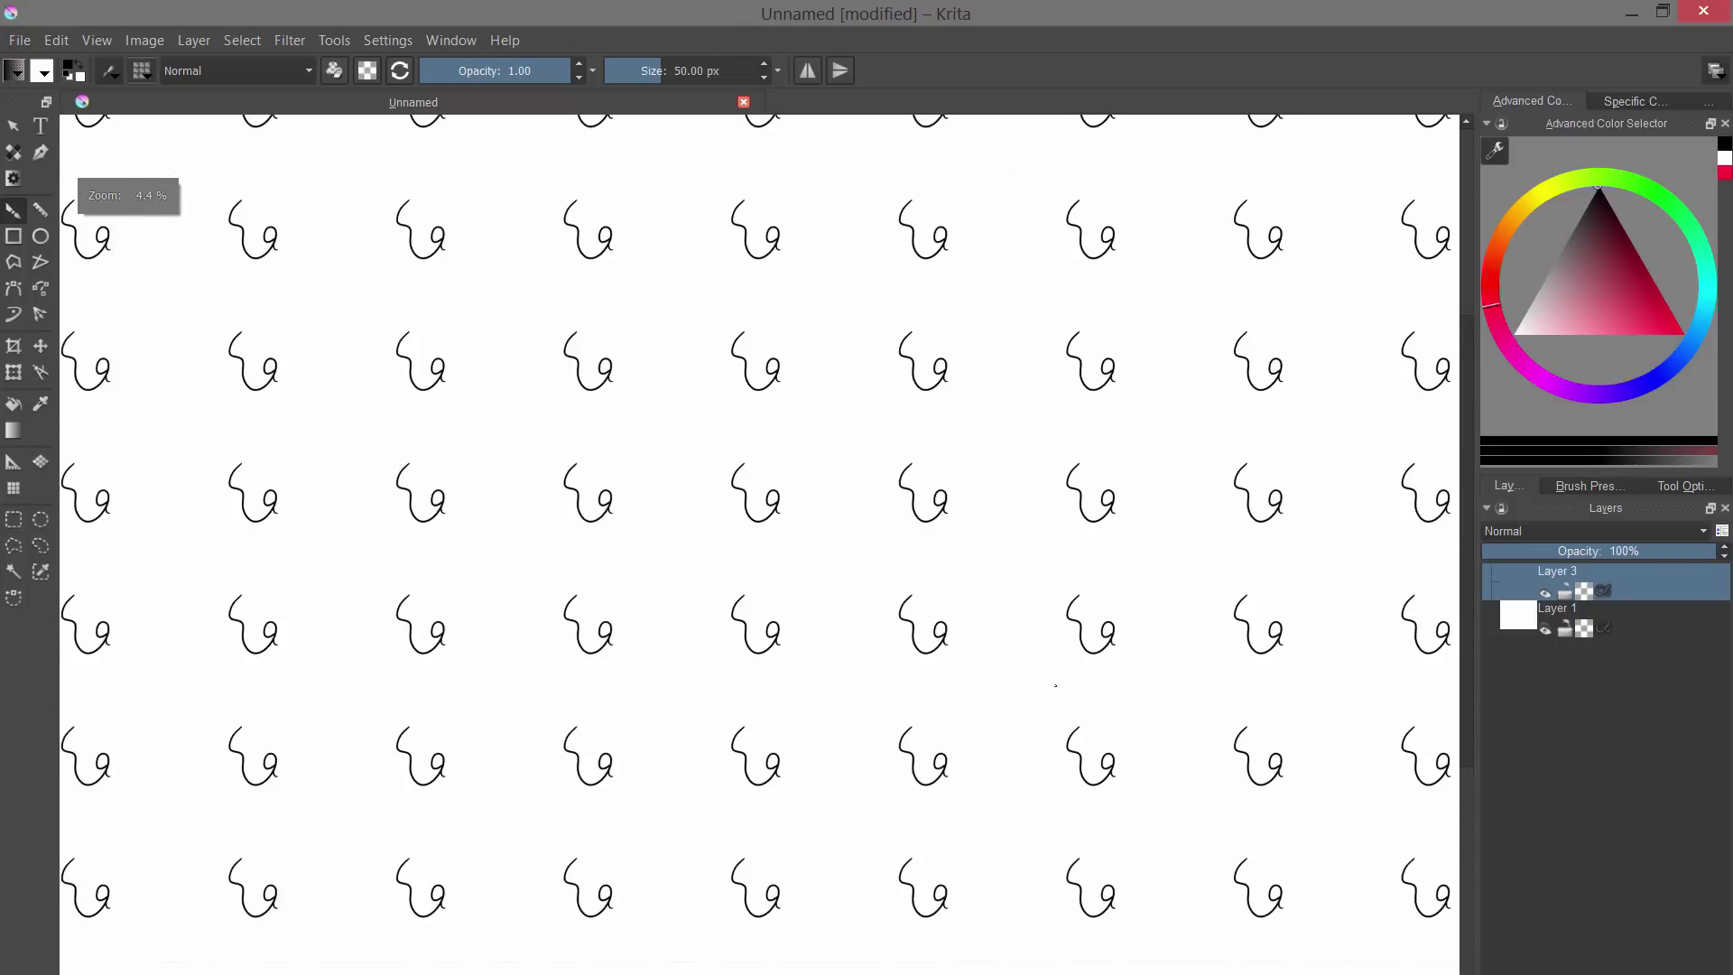
mouse_move(873, 611)
mouse_down()
mouse_move(916, 562)
mouse_move(853, 555)
mouse_move(705, 481)
mouse_move(797, 497)
mouse_move(785, 517)
mouse_move(799, 498)
mouse_move(749, 477)
mouse_move(782, 447)
mouse_move(846, 510)
mouse_move(998, 573)
mouse_move(1021, 603)
mouse_up()
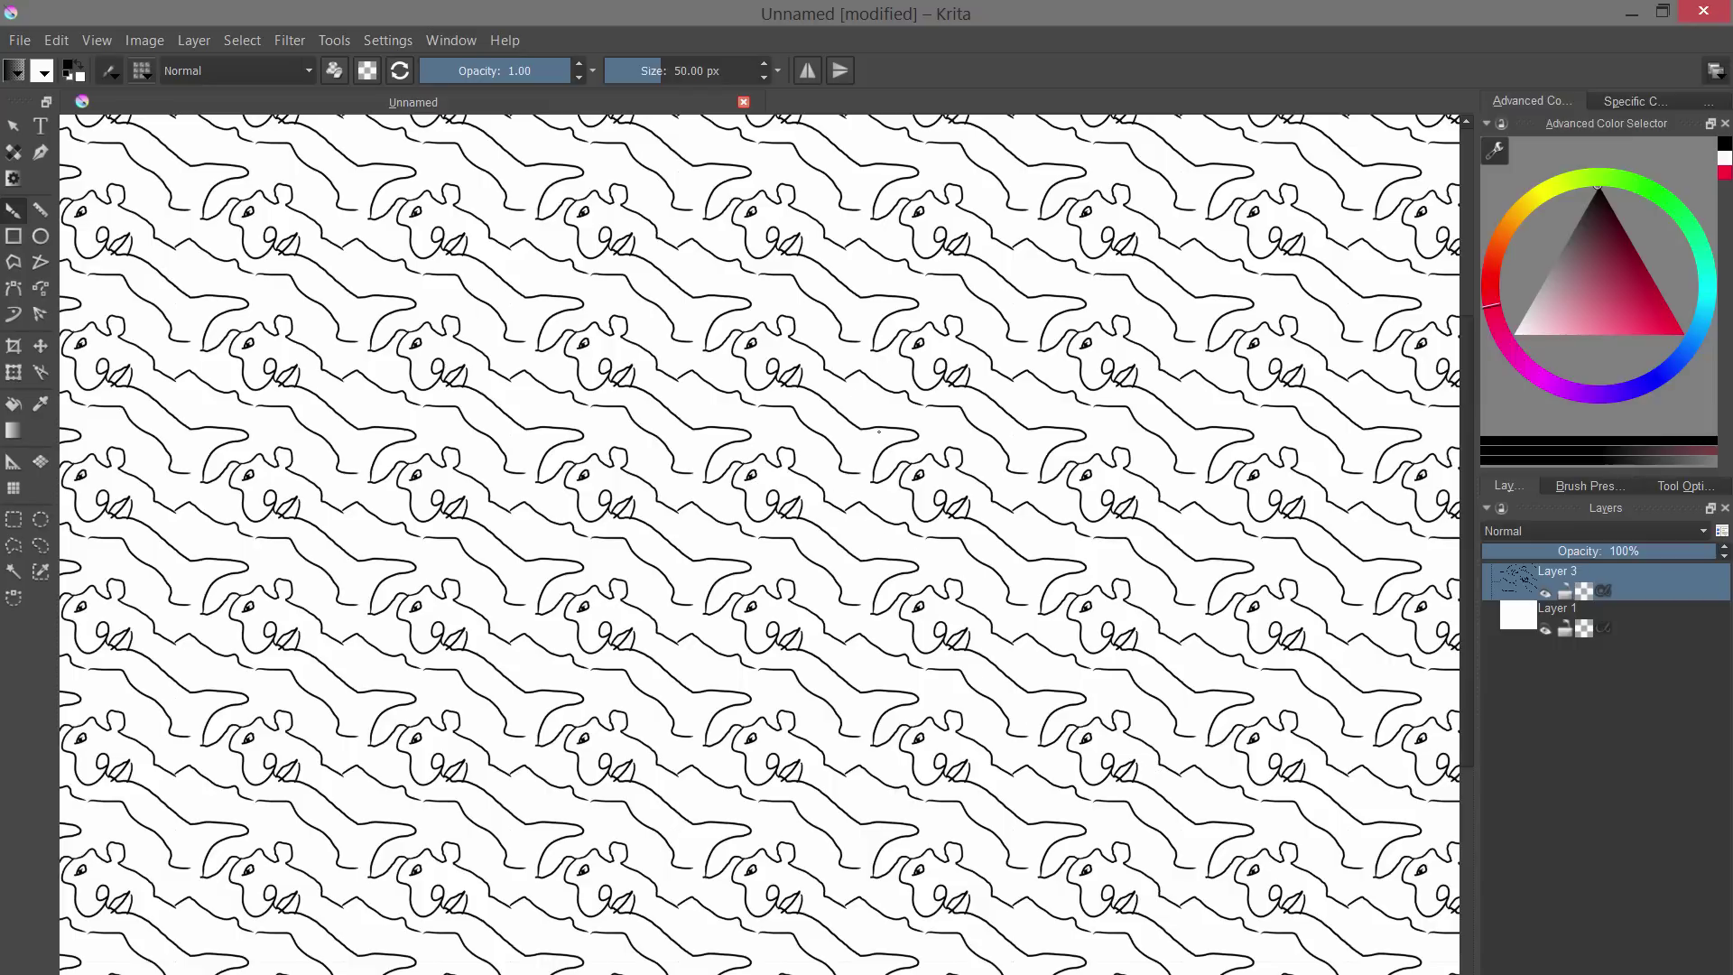
- Examine how the wrapped line drawing tiles across the canvas at different zoom levels
scroll(839, 532, down, 2)
scroll(851, 533, up, 6)
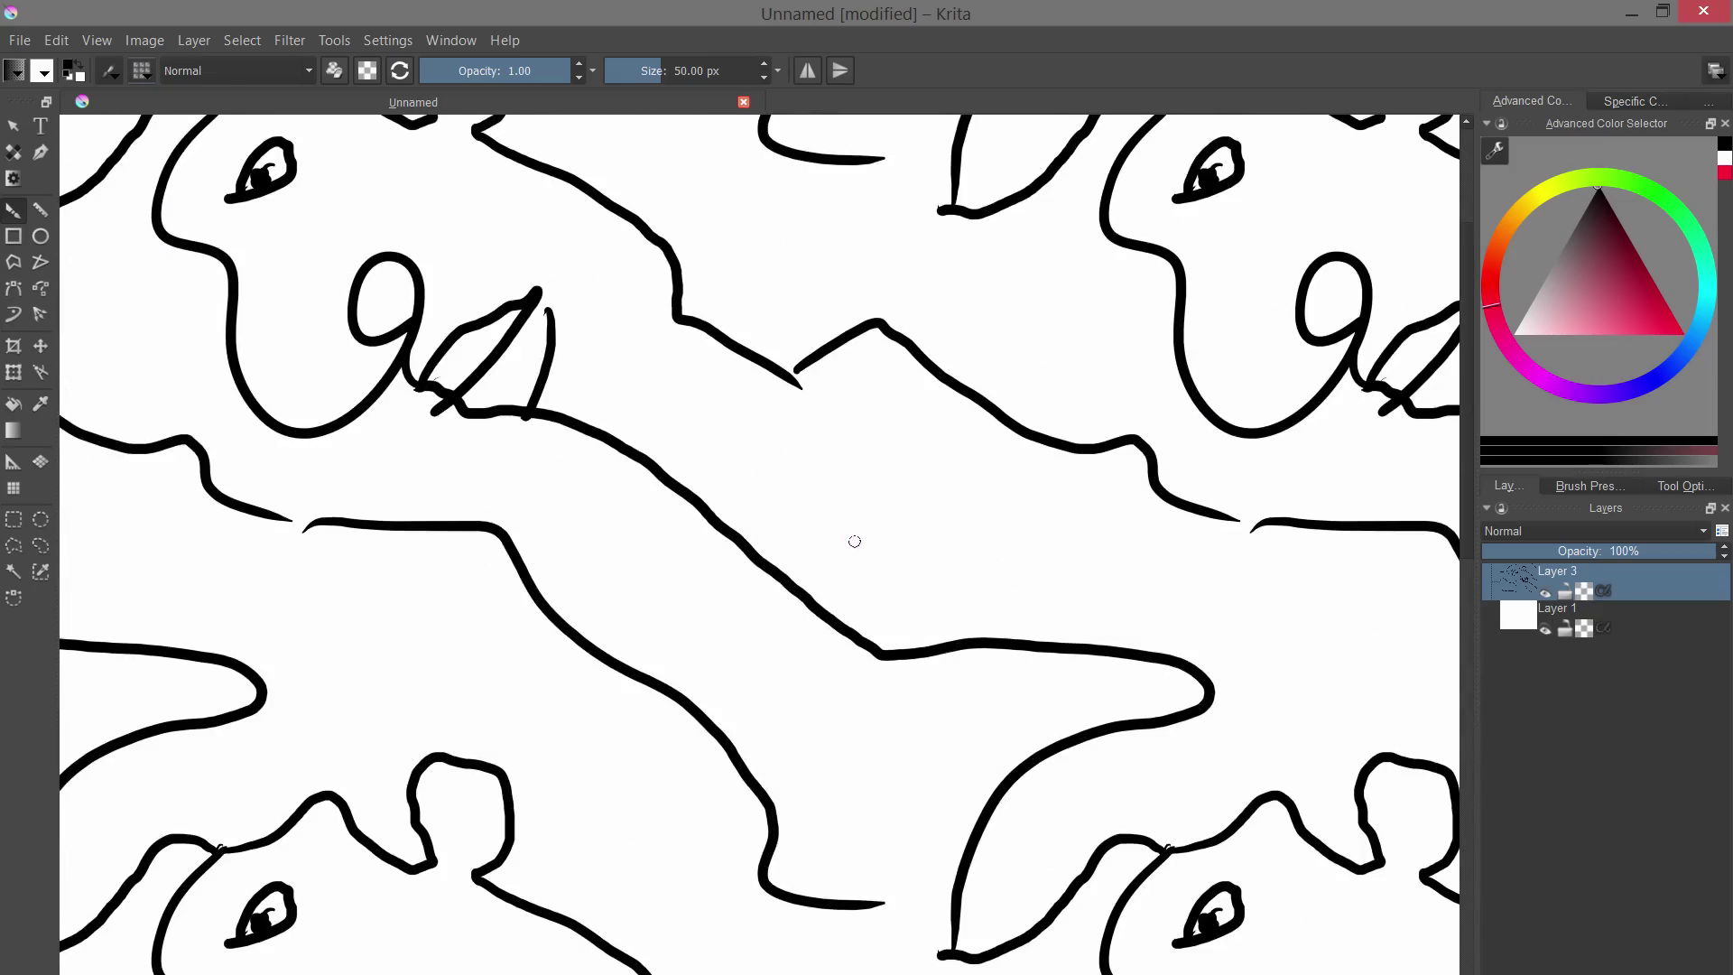
scroll(851, 534, down, 7)
scroll(851, 538, up, 8)
scroll(851, 538, down, 3)
scroll(599, 340, up, 2)
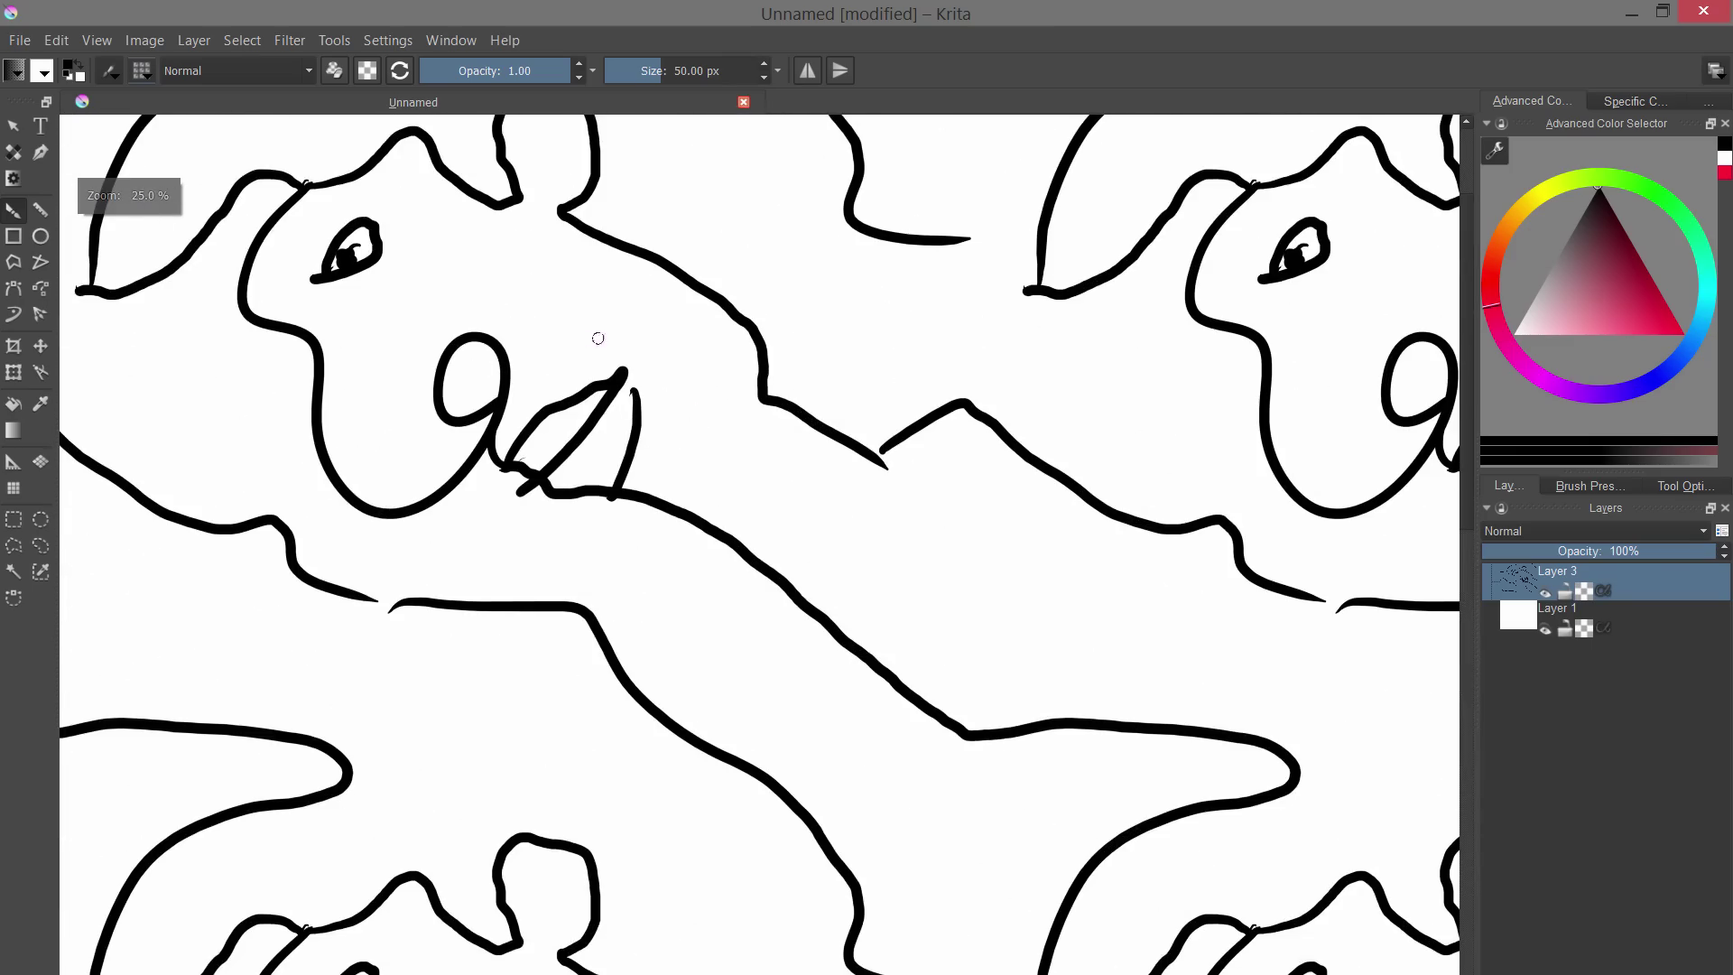
drag(282, 269, 372, 185)
scroll(804, 370, up, 8)
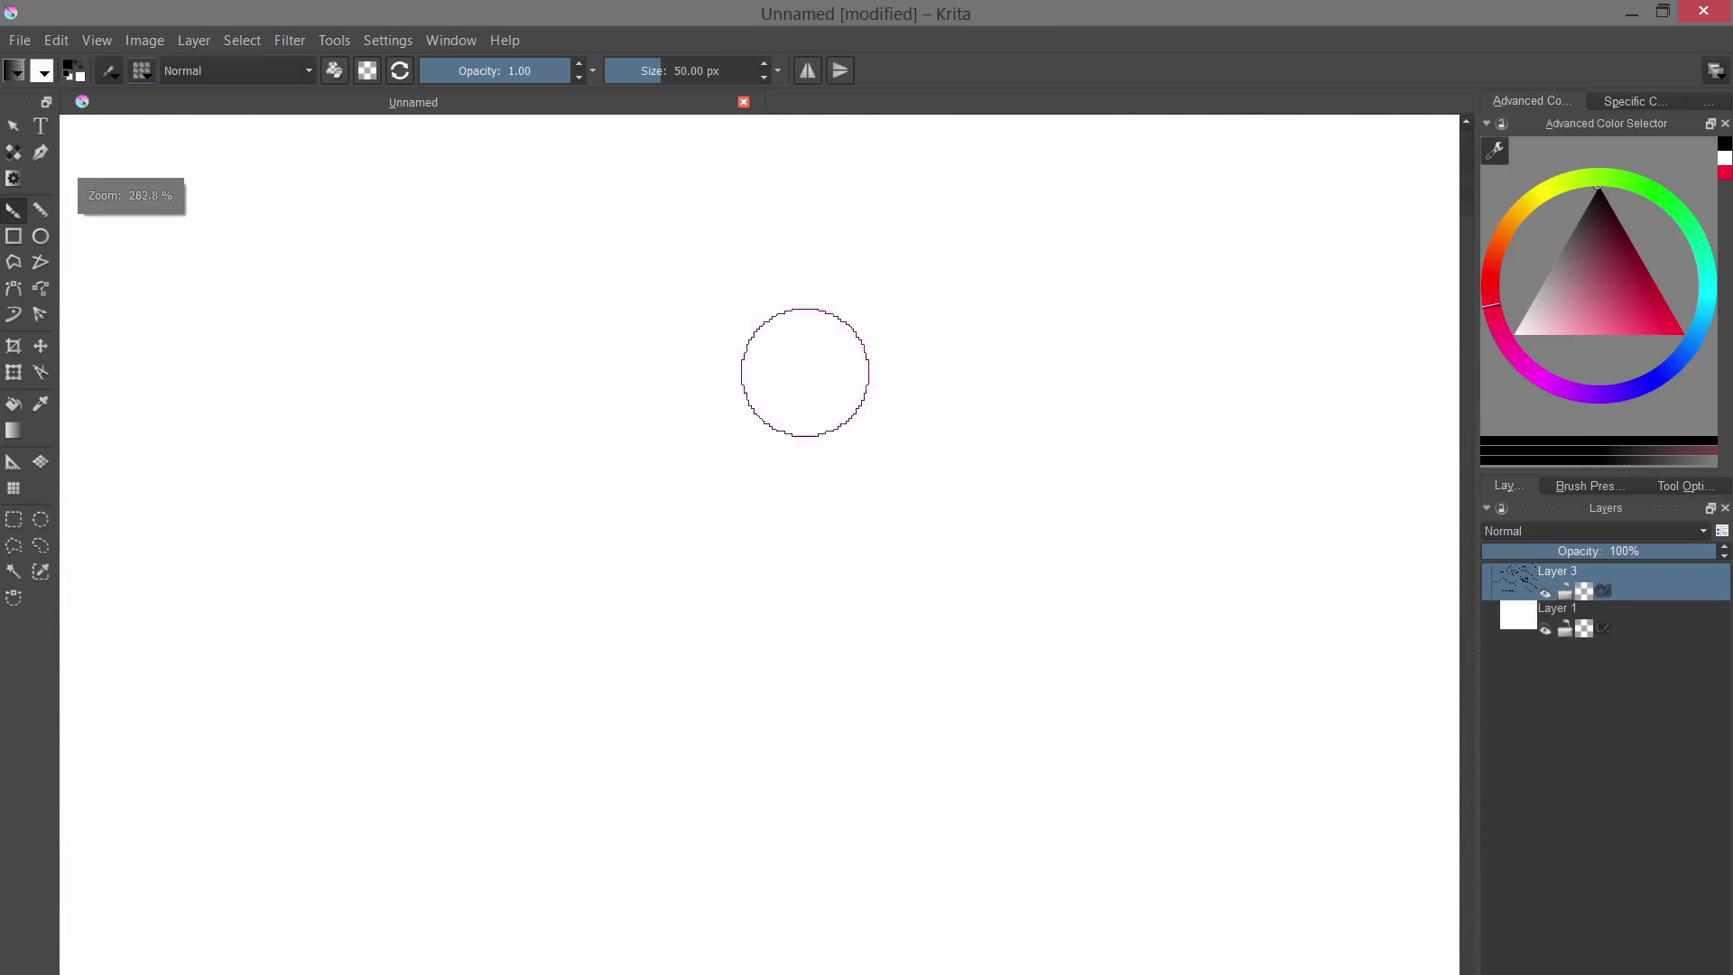
scroll(829, 383, down, 9)
scroll(829, 383, down, 5)
scroll(1055, 516, up, 1)
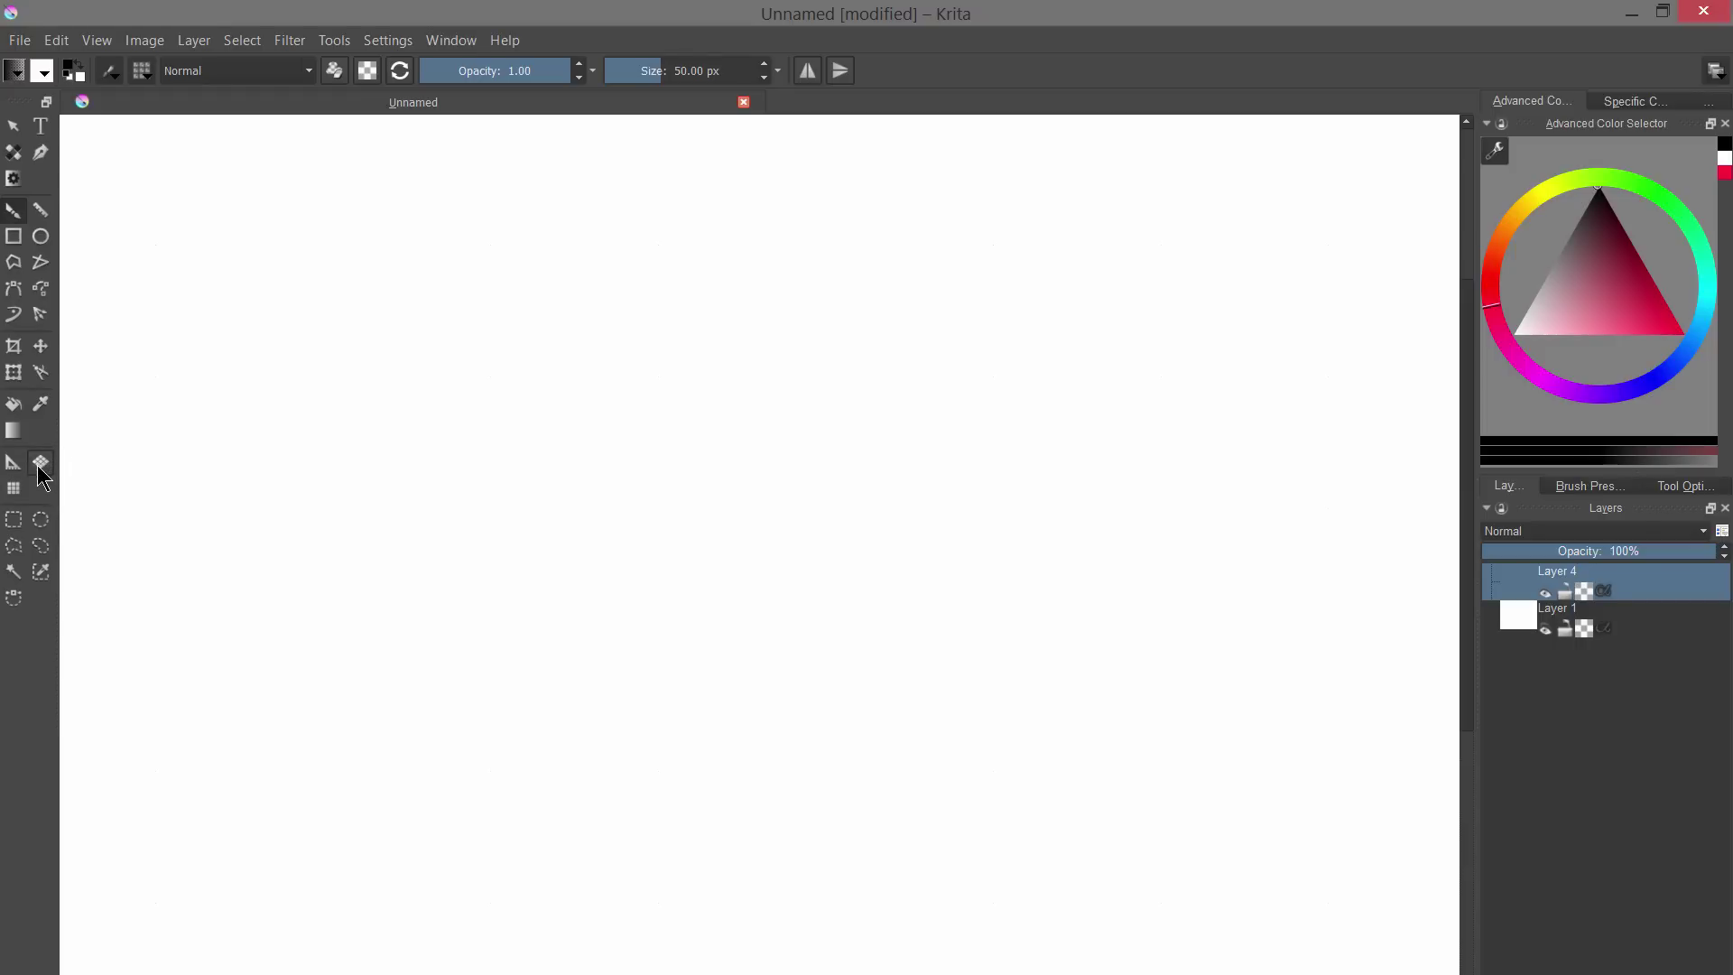
- Place a long four-cornered perspective grid across the empty canvas with the perspective grid tool
click(40, 462)
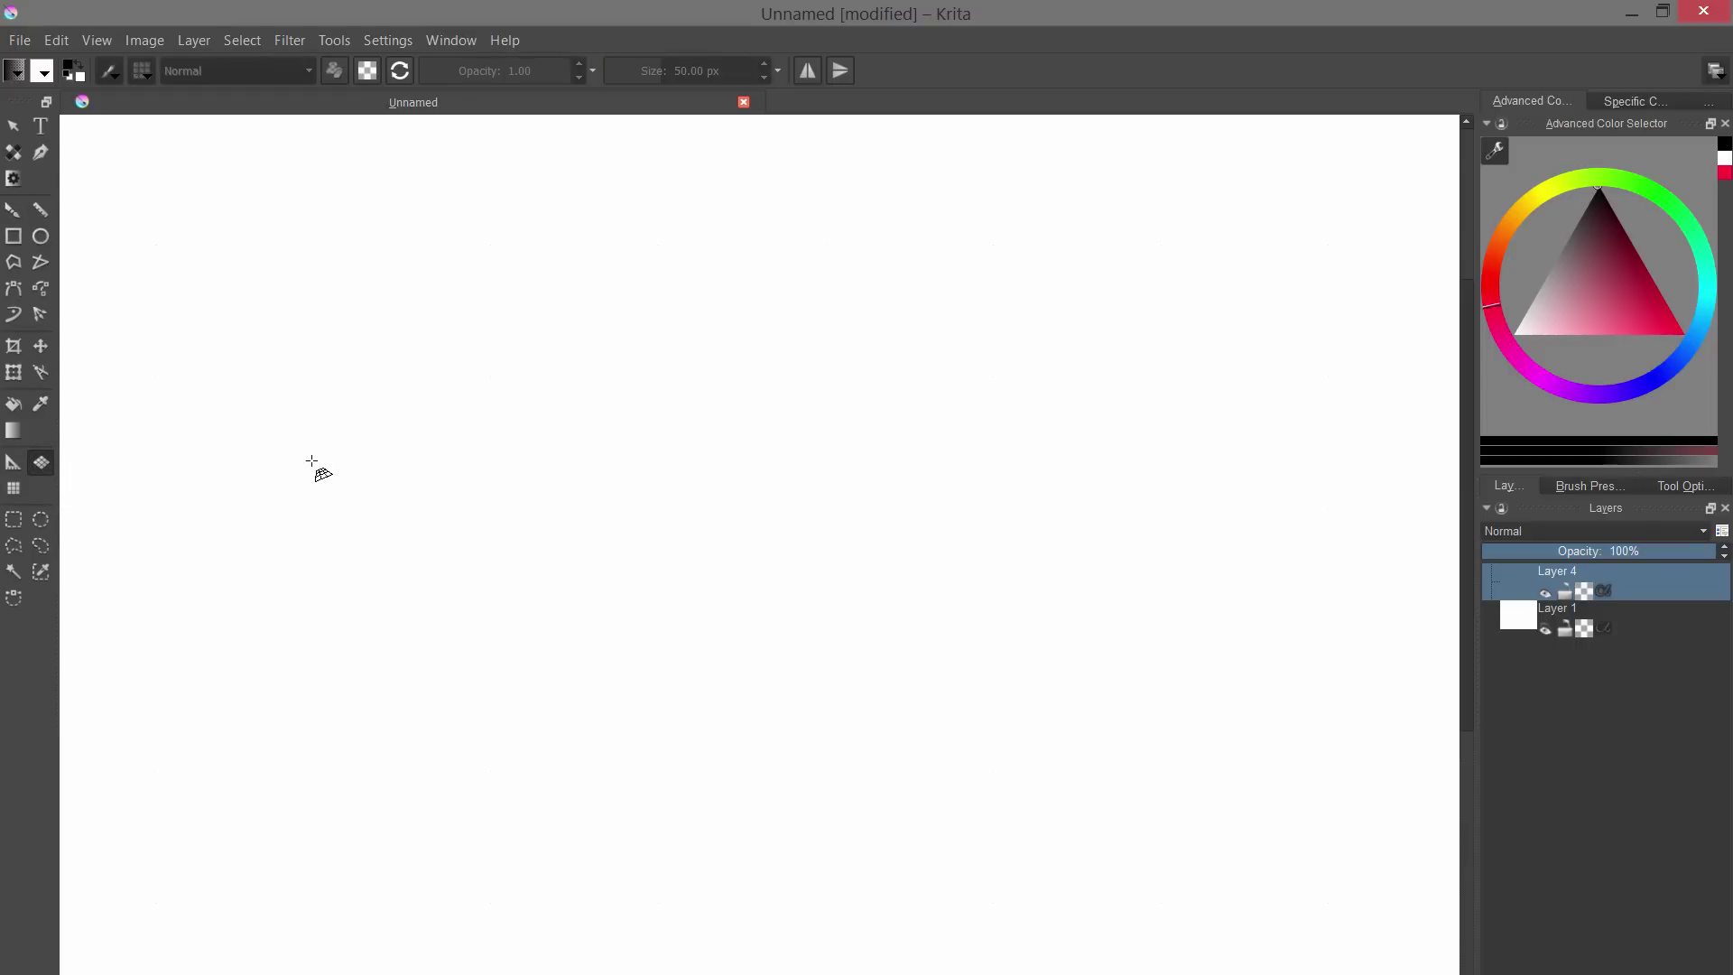
click(241, 420)
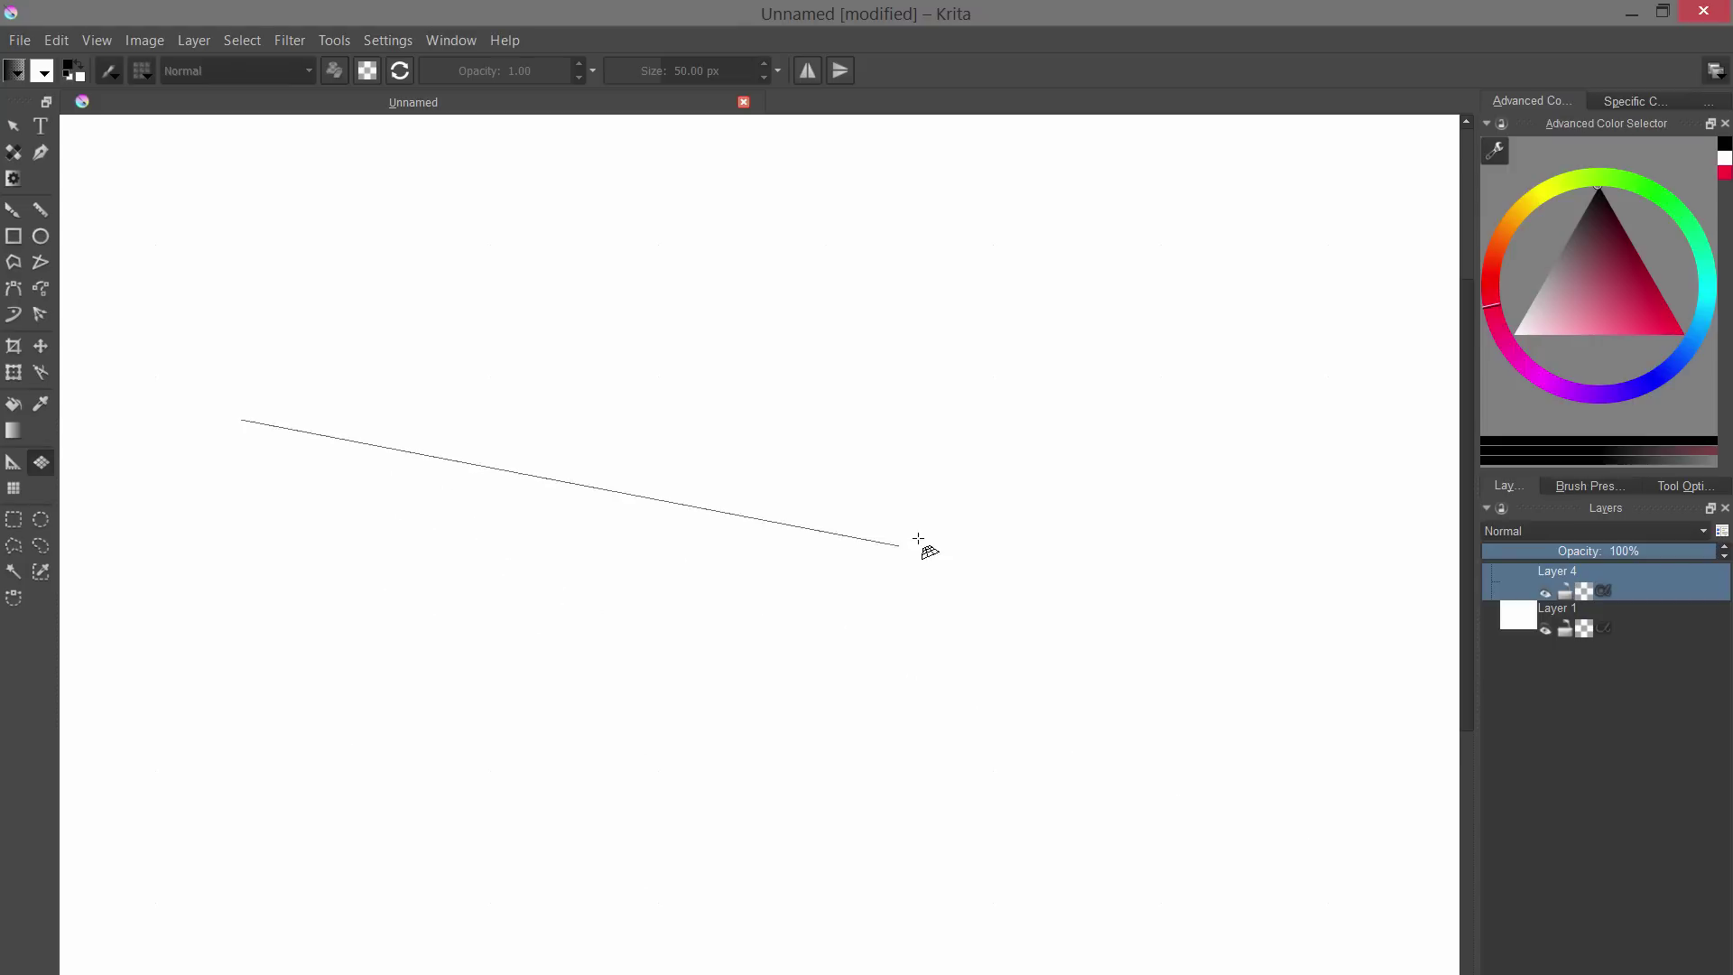
click(1293, 731)
click(788, 823)
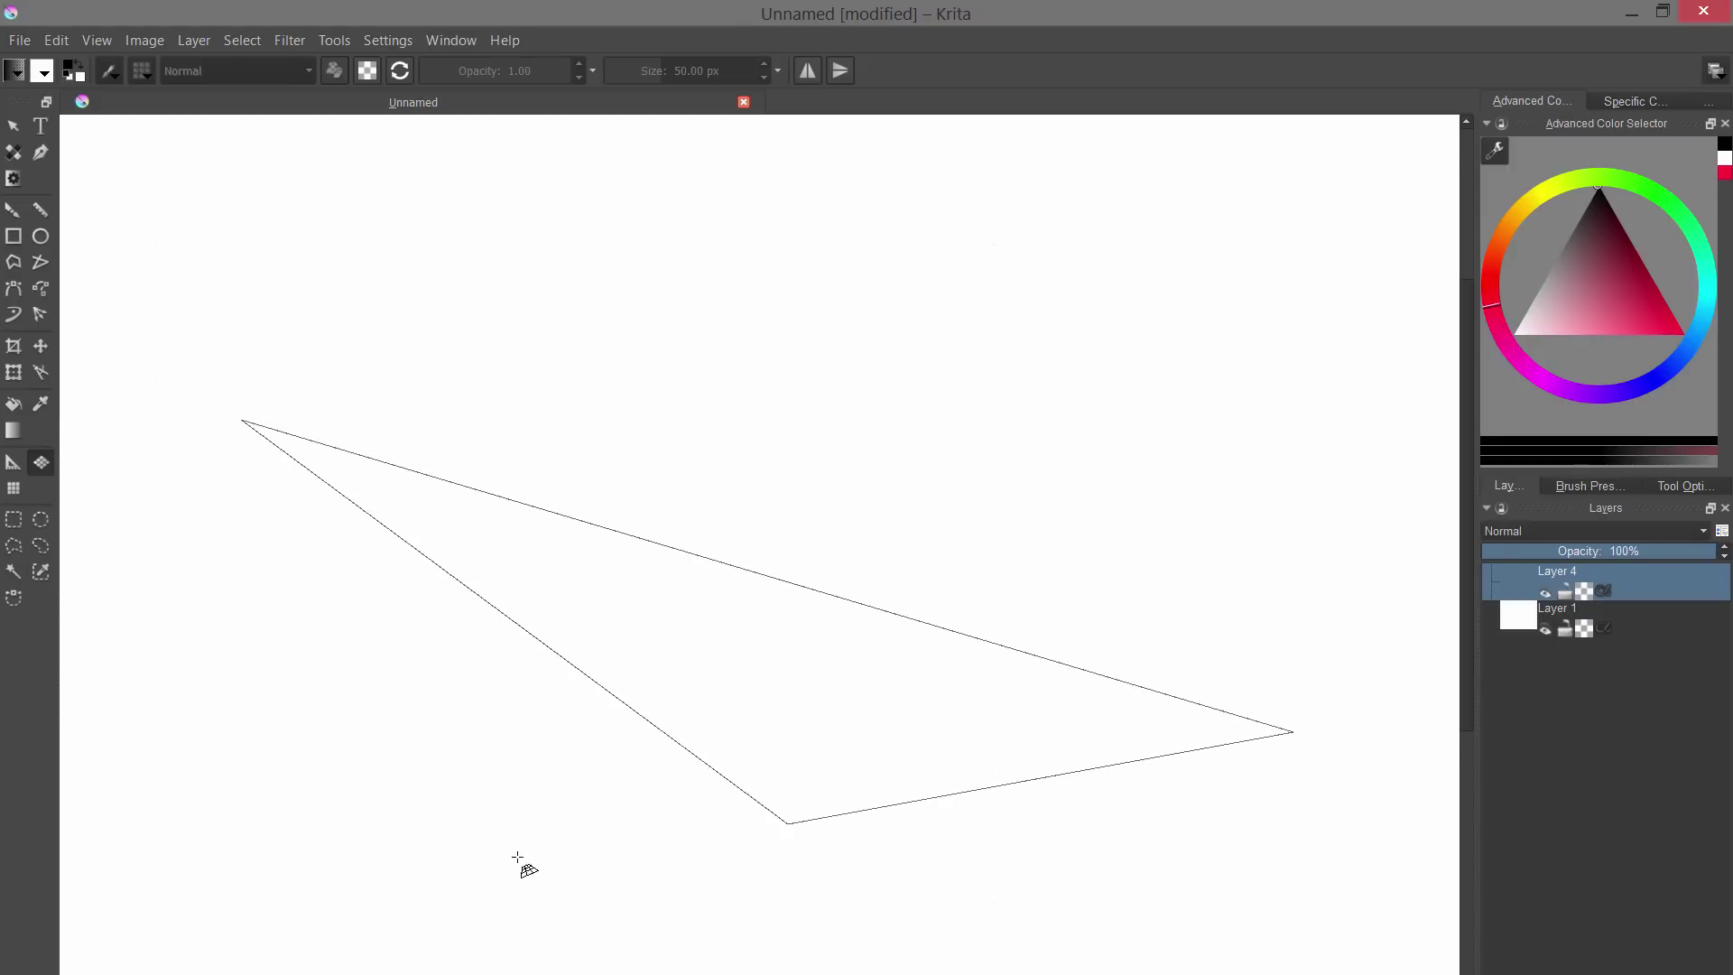
click(90, 461)
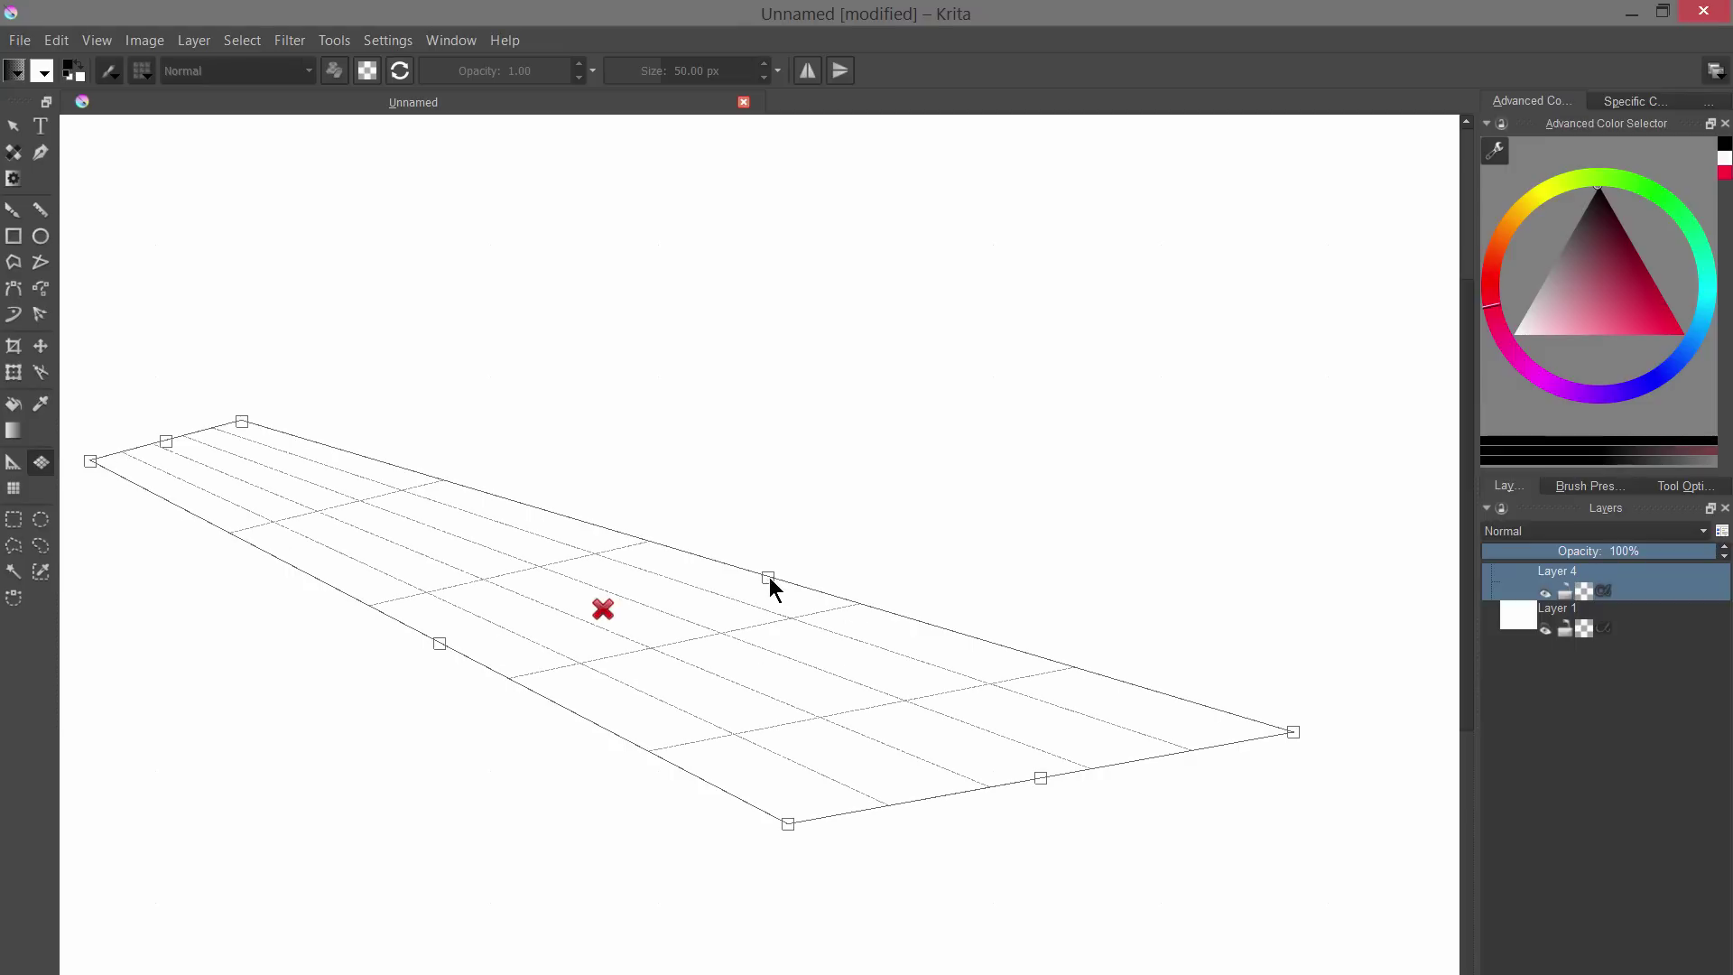
- Extend the perspective grid from its edges into connected, stair-like planes and reposition its corners
drag(768, 578, 1162, 312)
drag(788, 825, 949, 948)
drag(1296, 734, 1134, 823)
drag(1229, 496, 1124, 516)
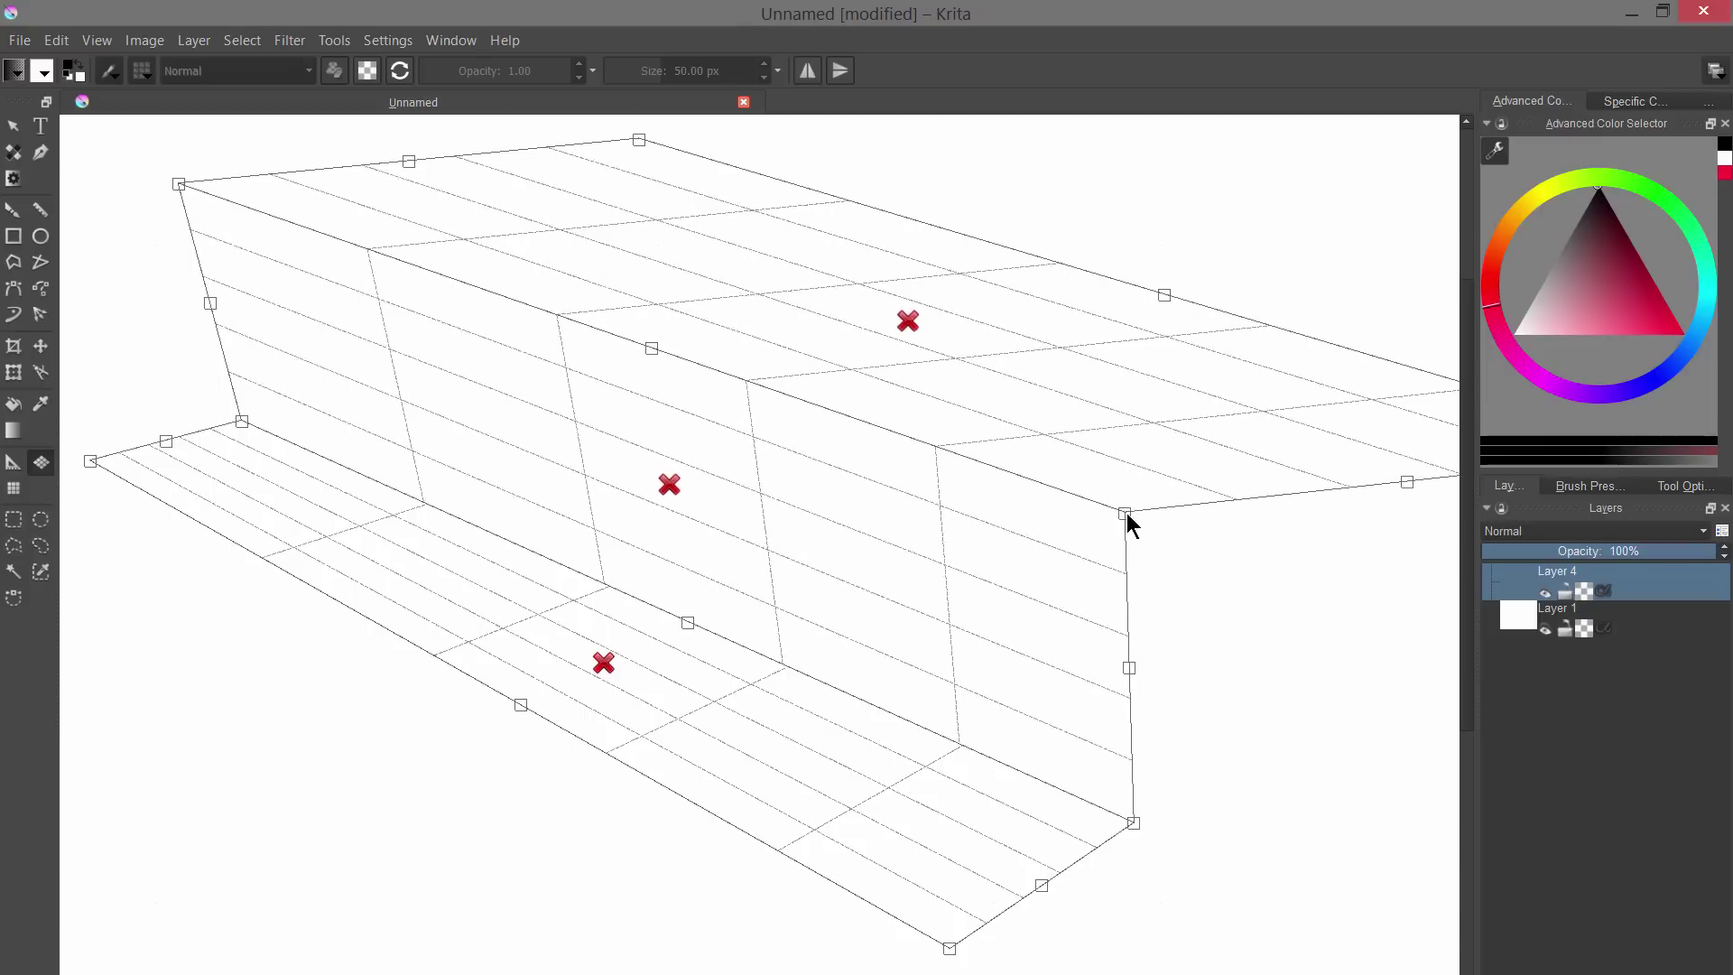
drag(1165, 296, 1158, 188)
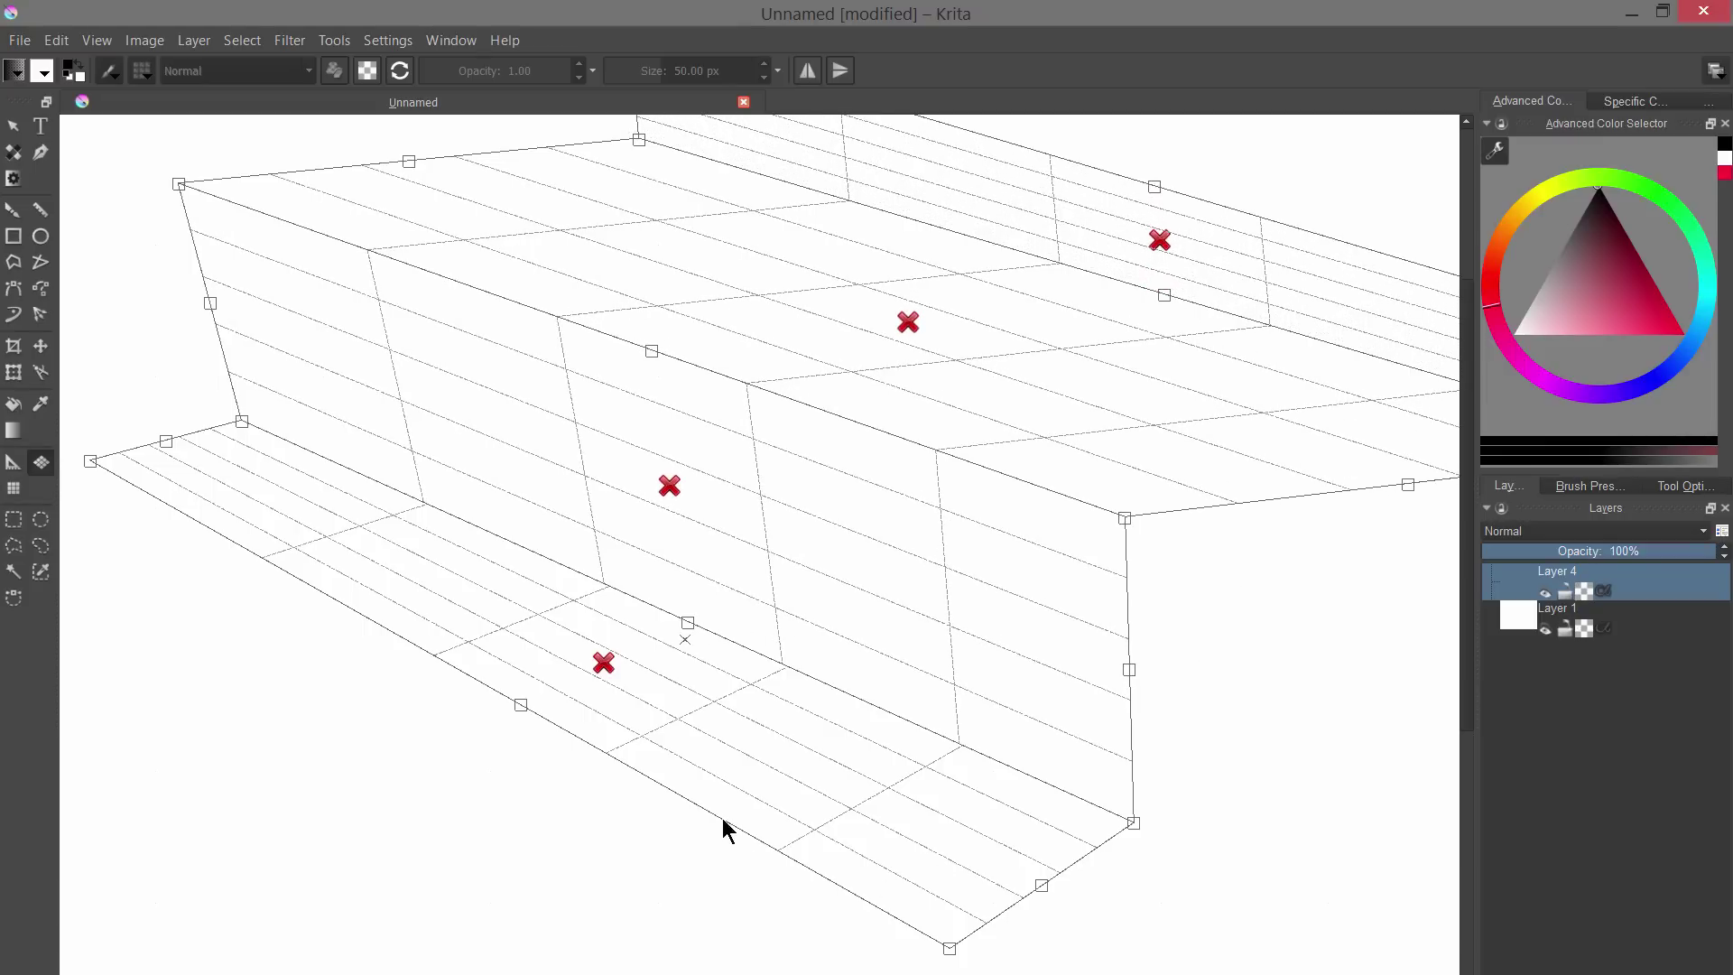
drag(522, 708, 326, 974)
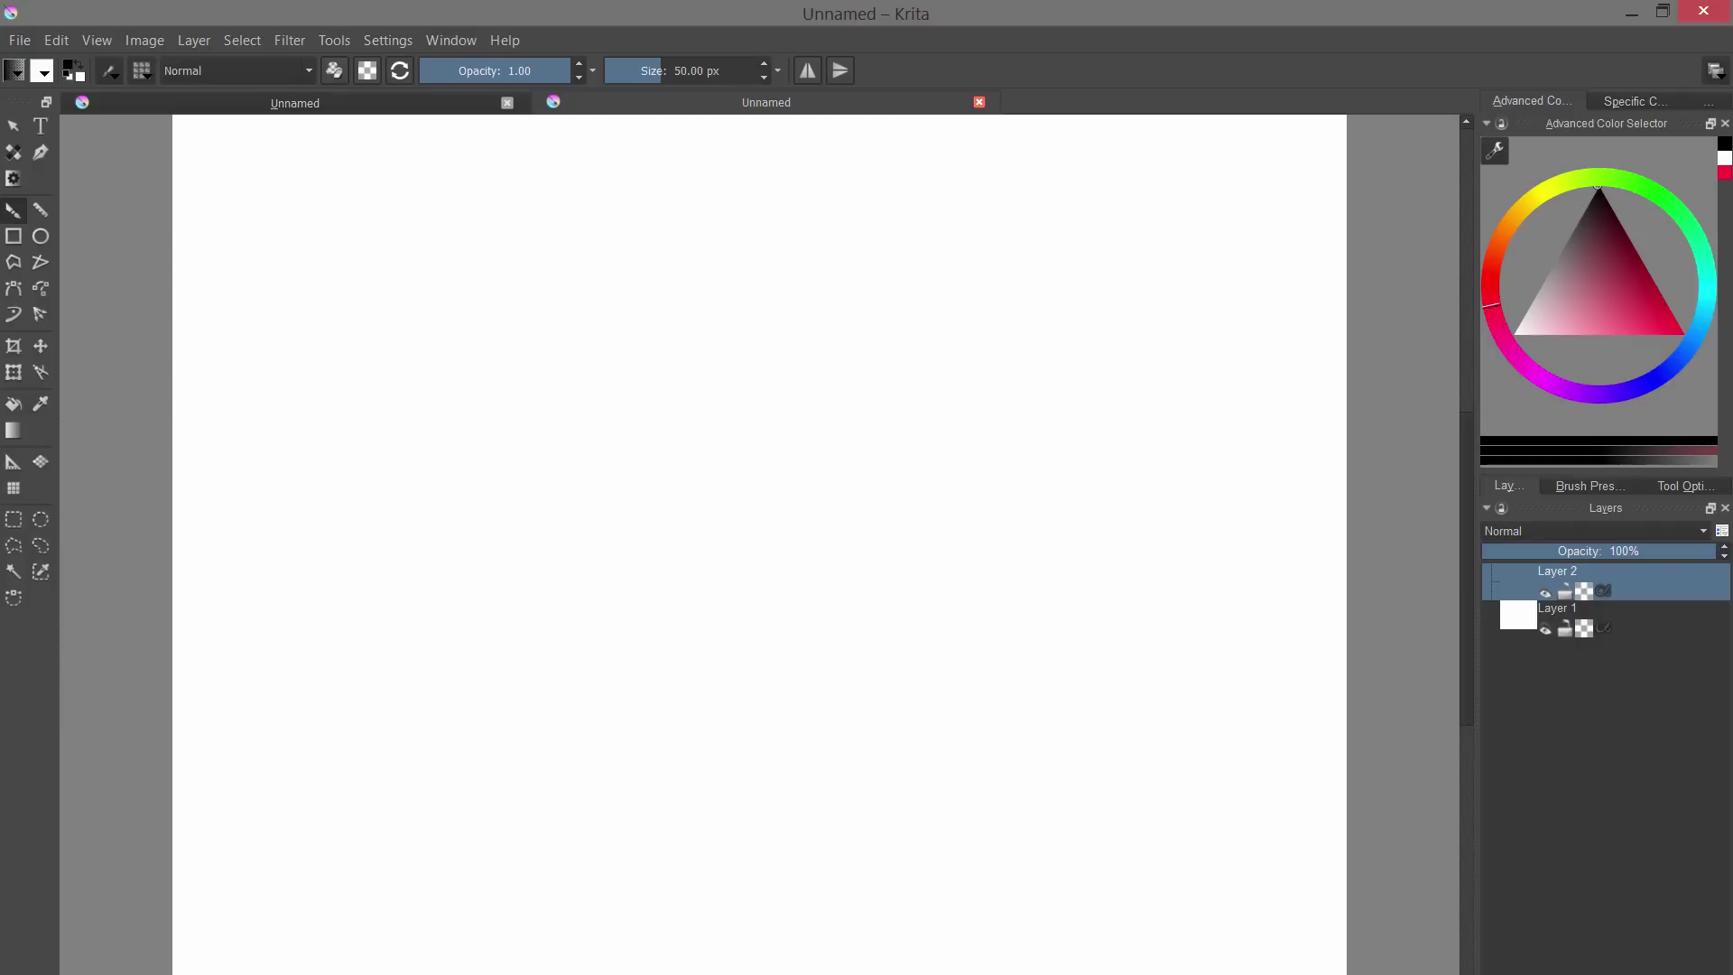
- Draw a trial rectangle on Layer 2 of the new document, undo it, and draw a smaller thick black square outline instead
click(14, 236)
drag(460, 341, 938, 782)
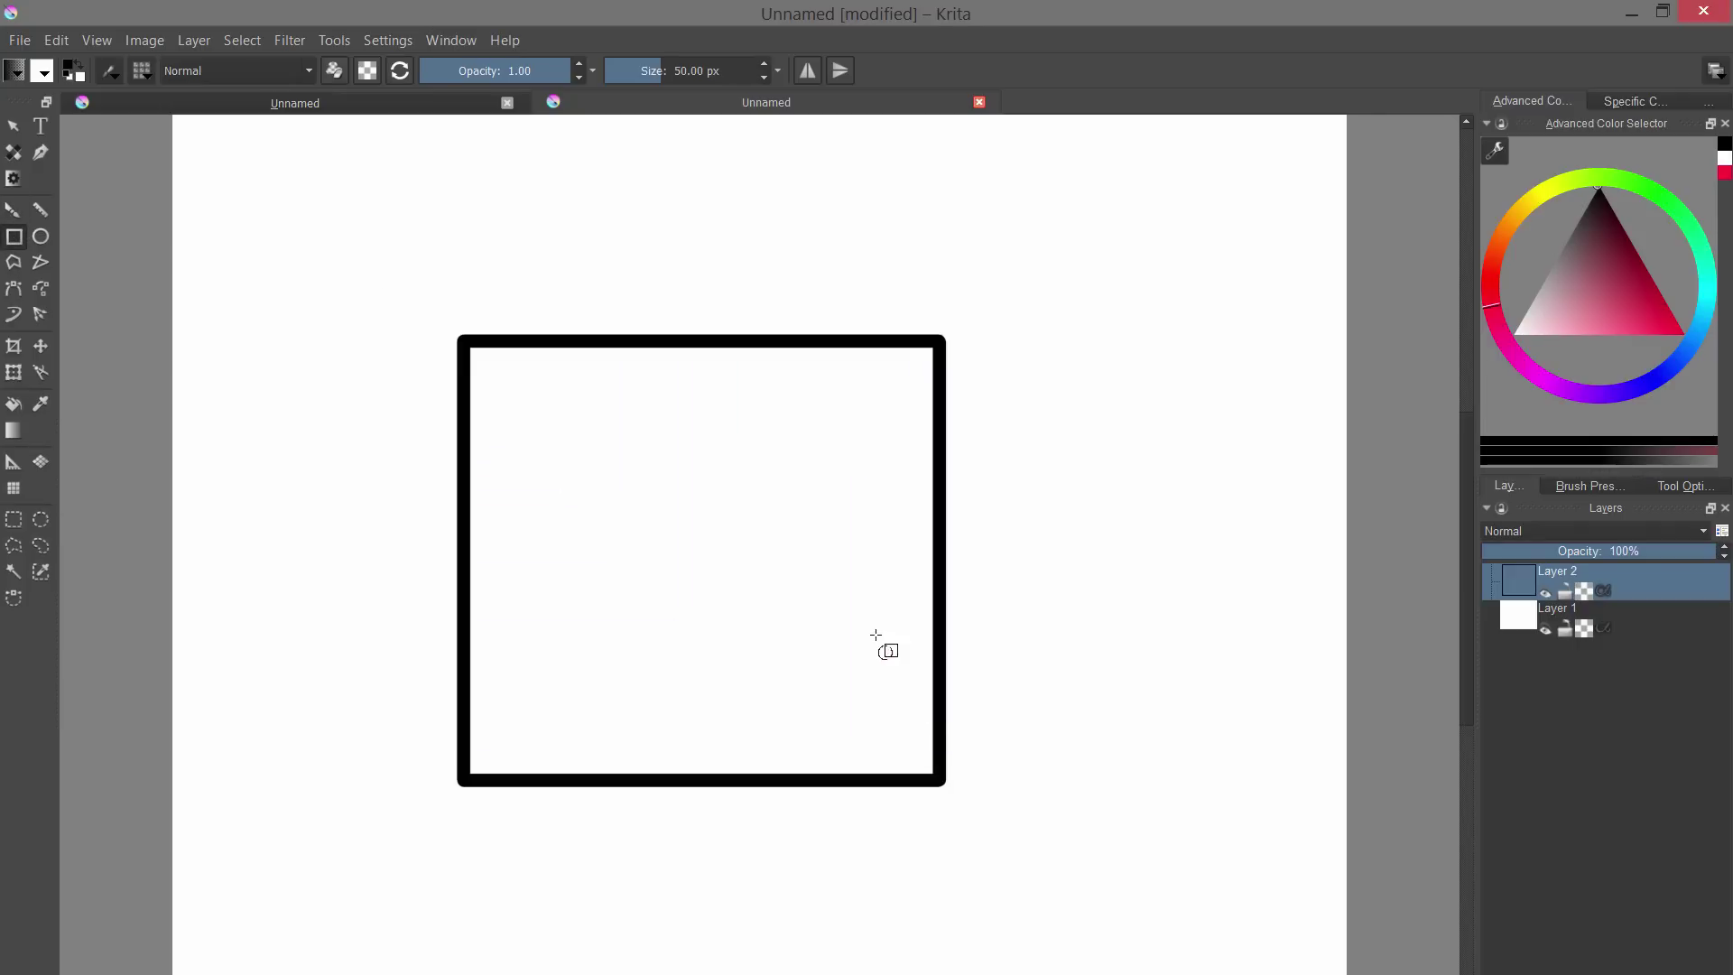
key(ctrl+z)
drag(495, 401, 778, 564)
click(14, 126)
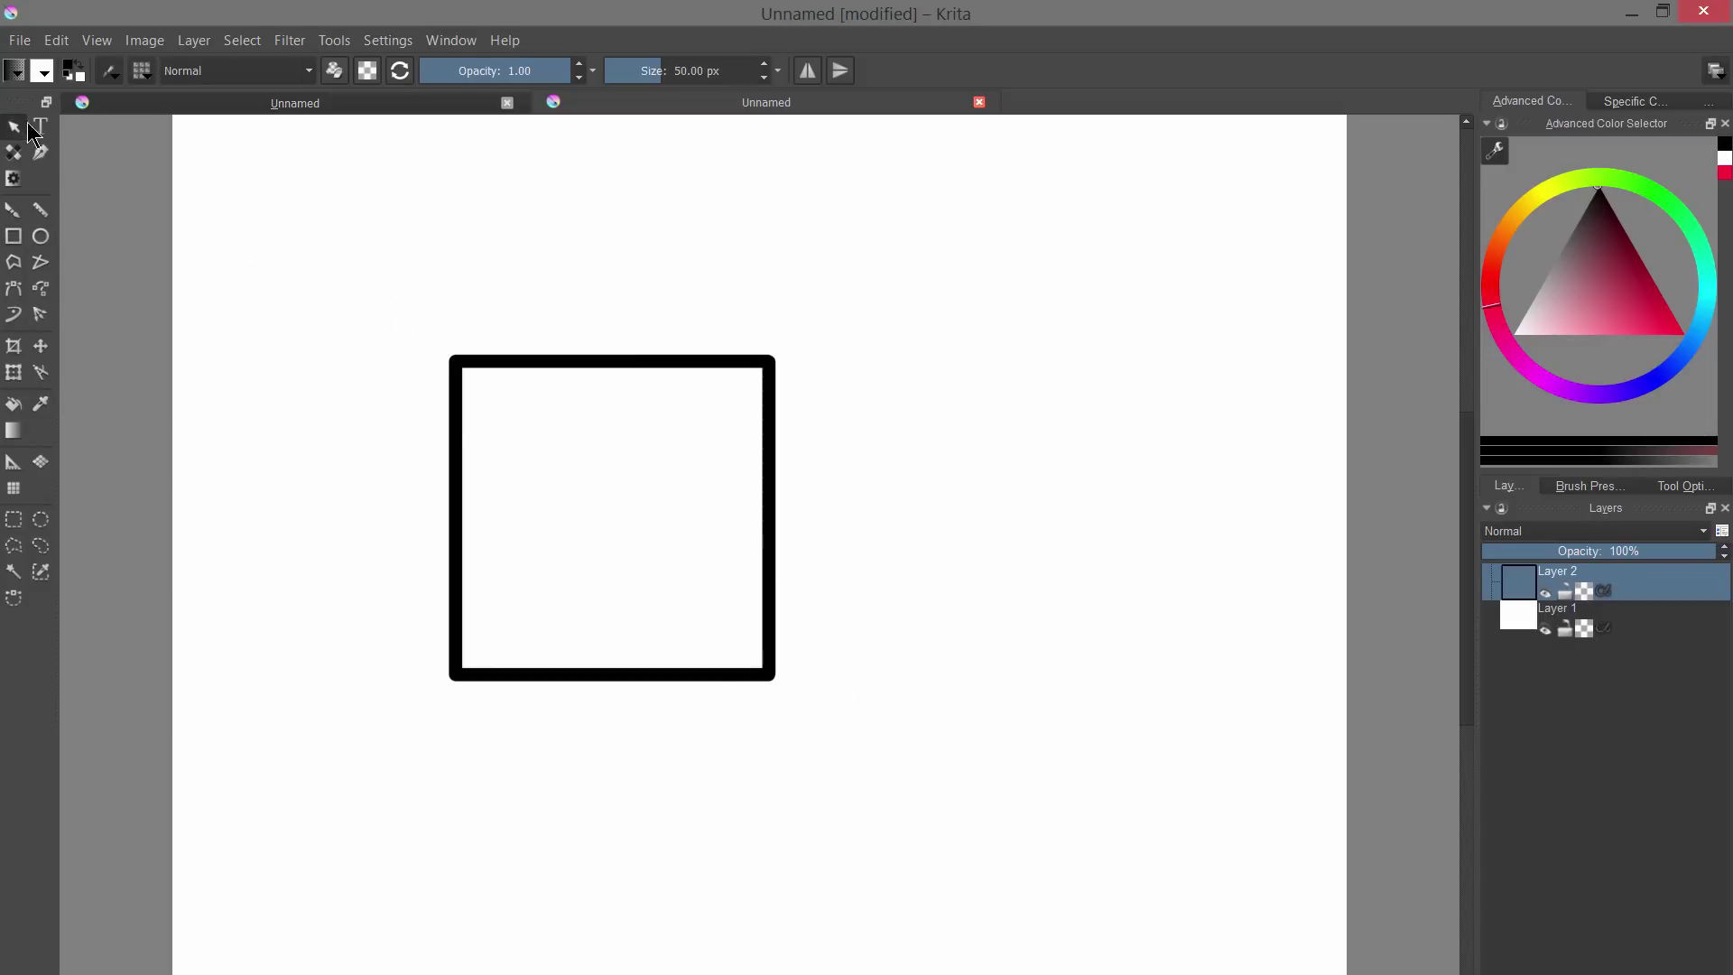